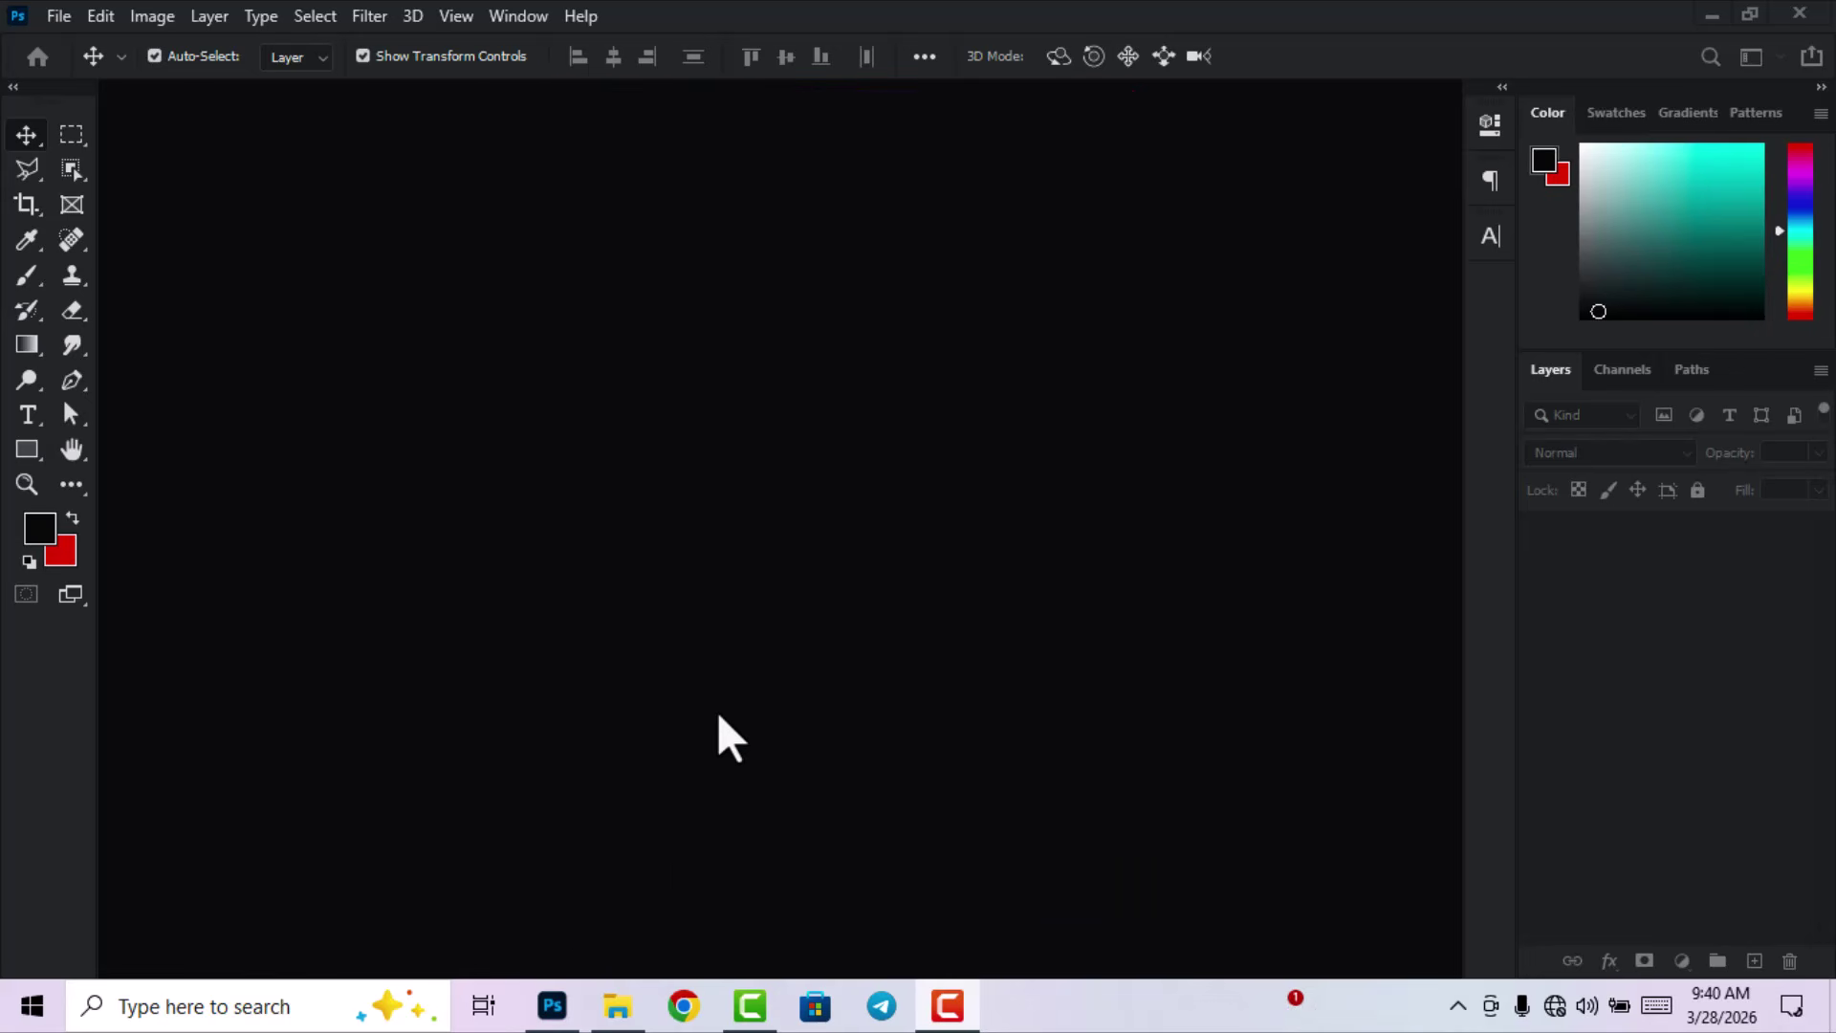
Create a 10 × 10 inch RGB document at 300 pixels/inch with a white background, and add an empty layer.
{"action": "left_click", "coordinate": [62, 23]}
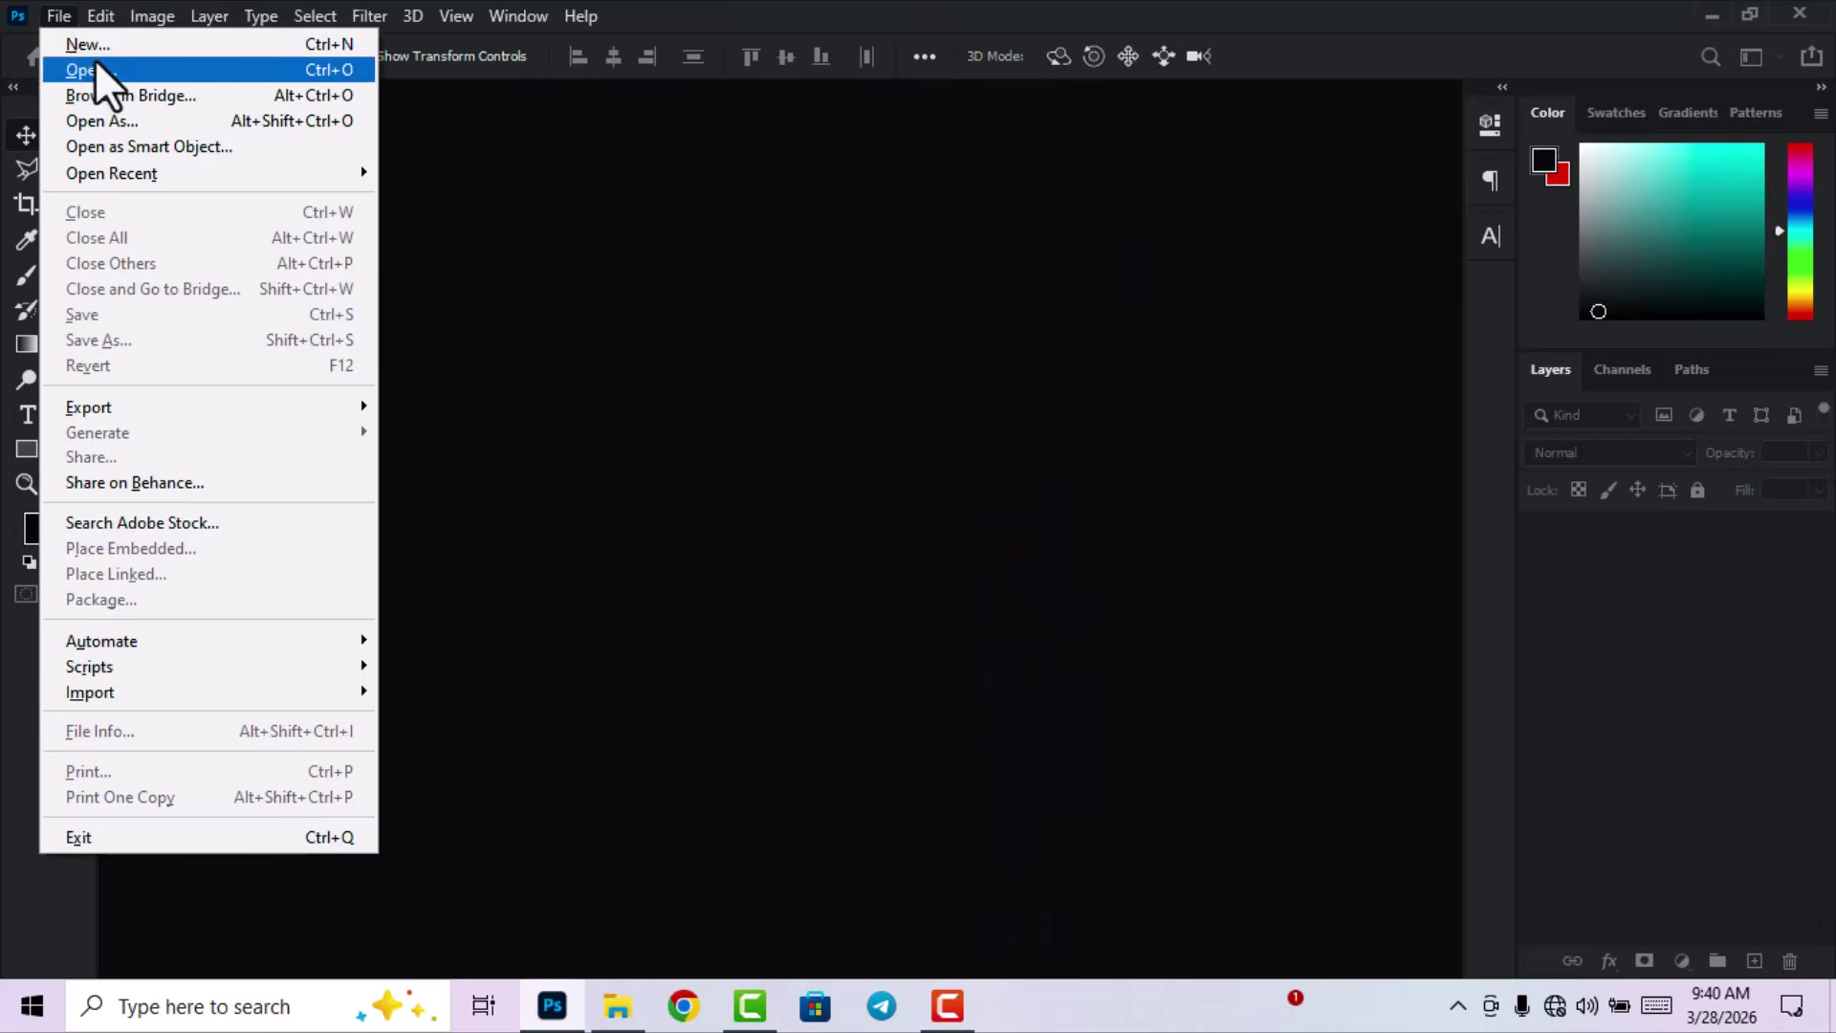
{"action": "left_click", "coordinate": [95, 42]}
{"action": "left_click", "coordinate": [1358, 269]}
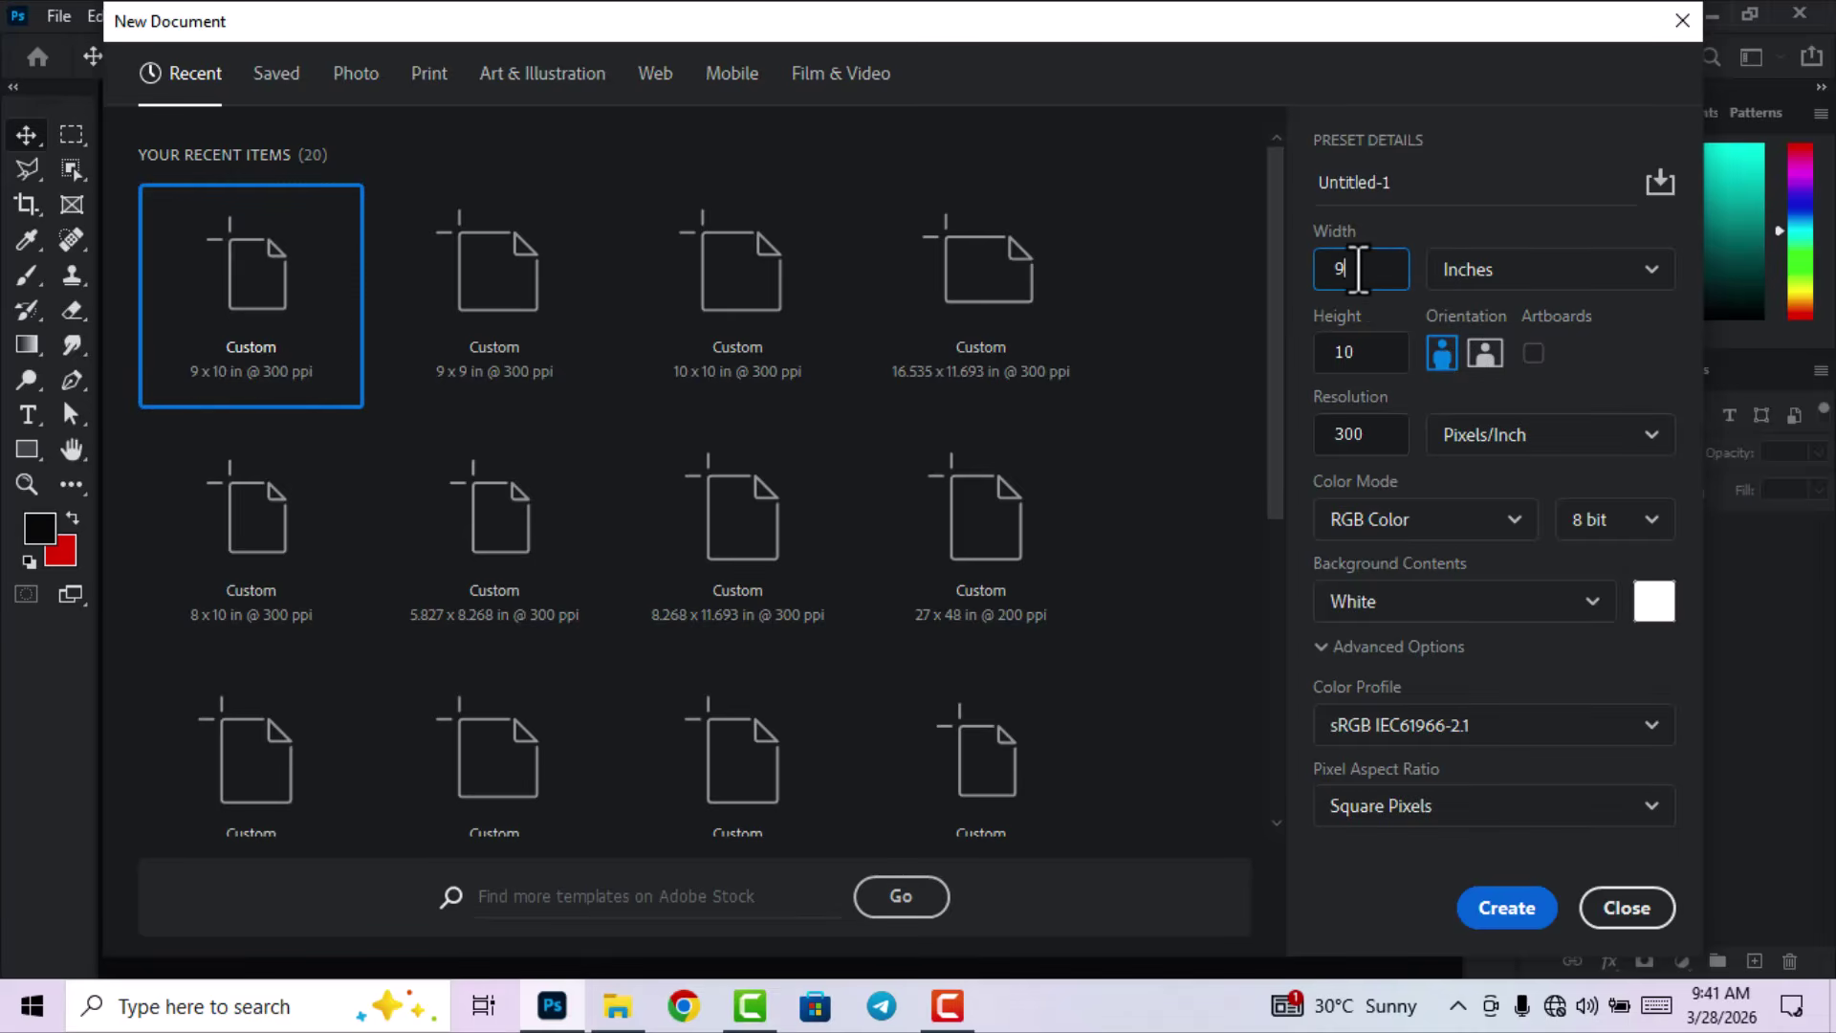
{"action": "type", "text": "9"}
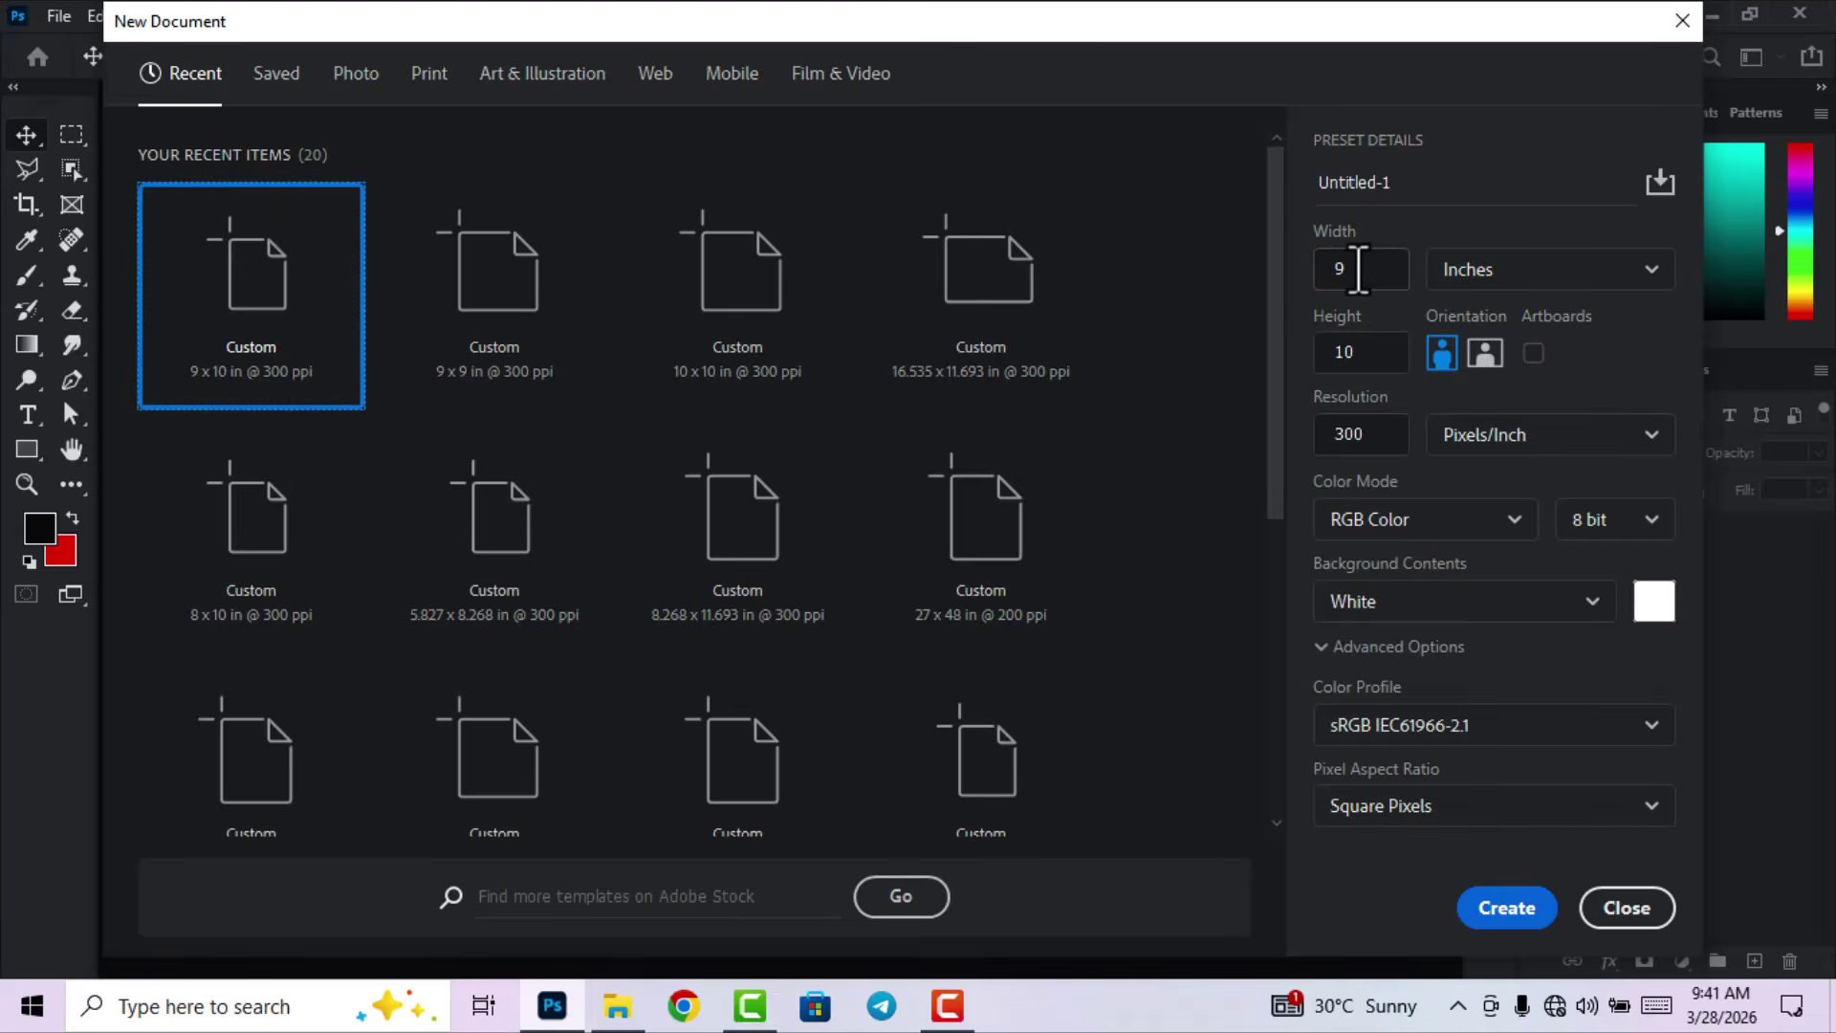
{"action": "double_click", "coordinate": [1340, 271]}
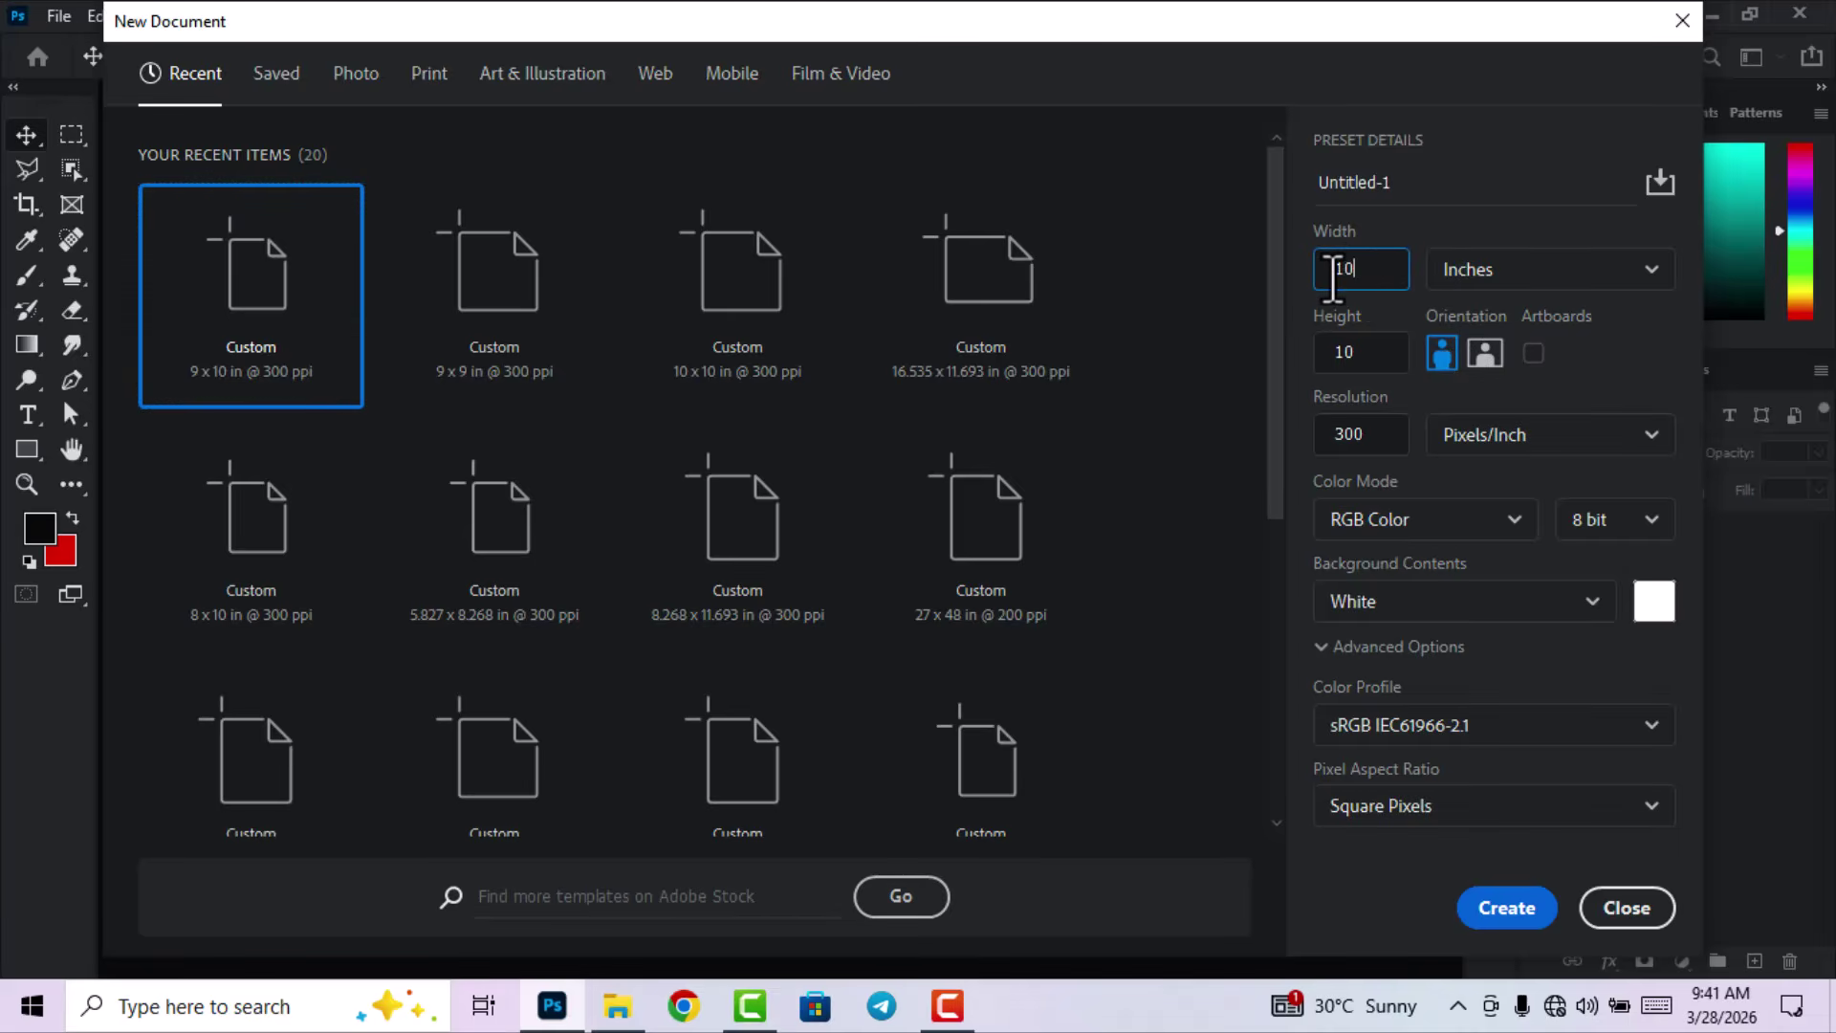
{"action": "type", "text": "10"}
{"action": "left_click", "coordinate": [1511, 911]}
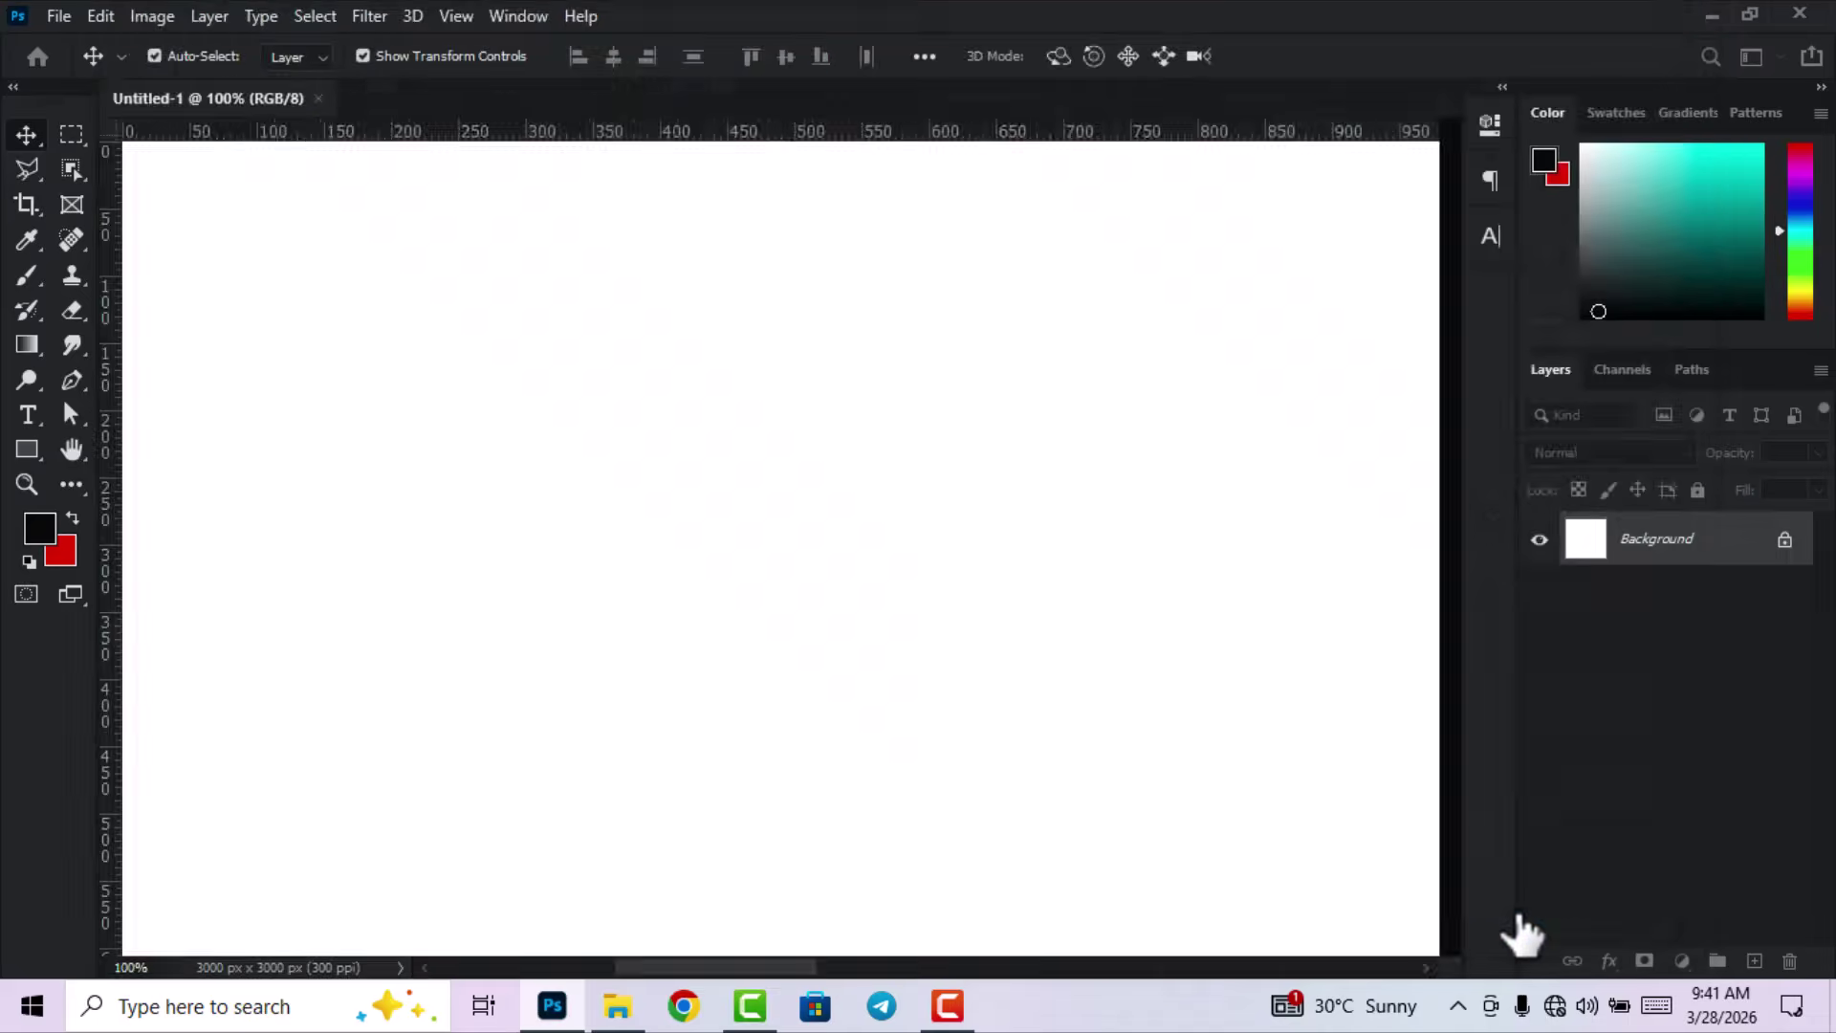
{"action": "scroll", "coordinate": [1080, 593], "scroll_direction": "down", "scroll_amount": 1}
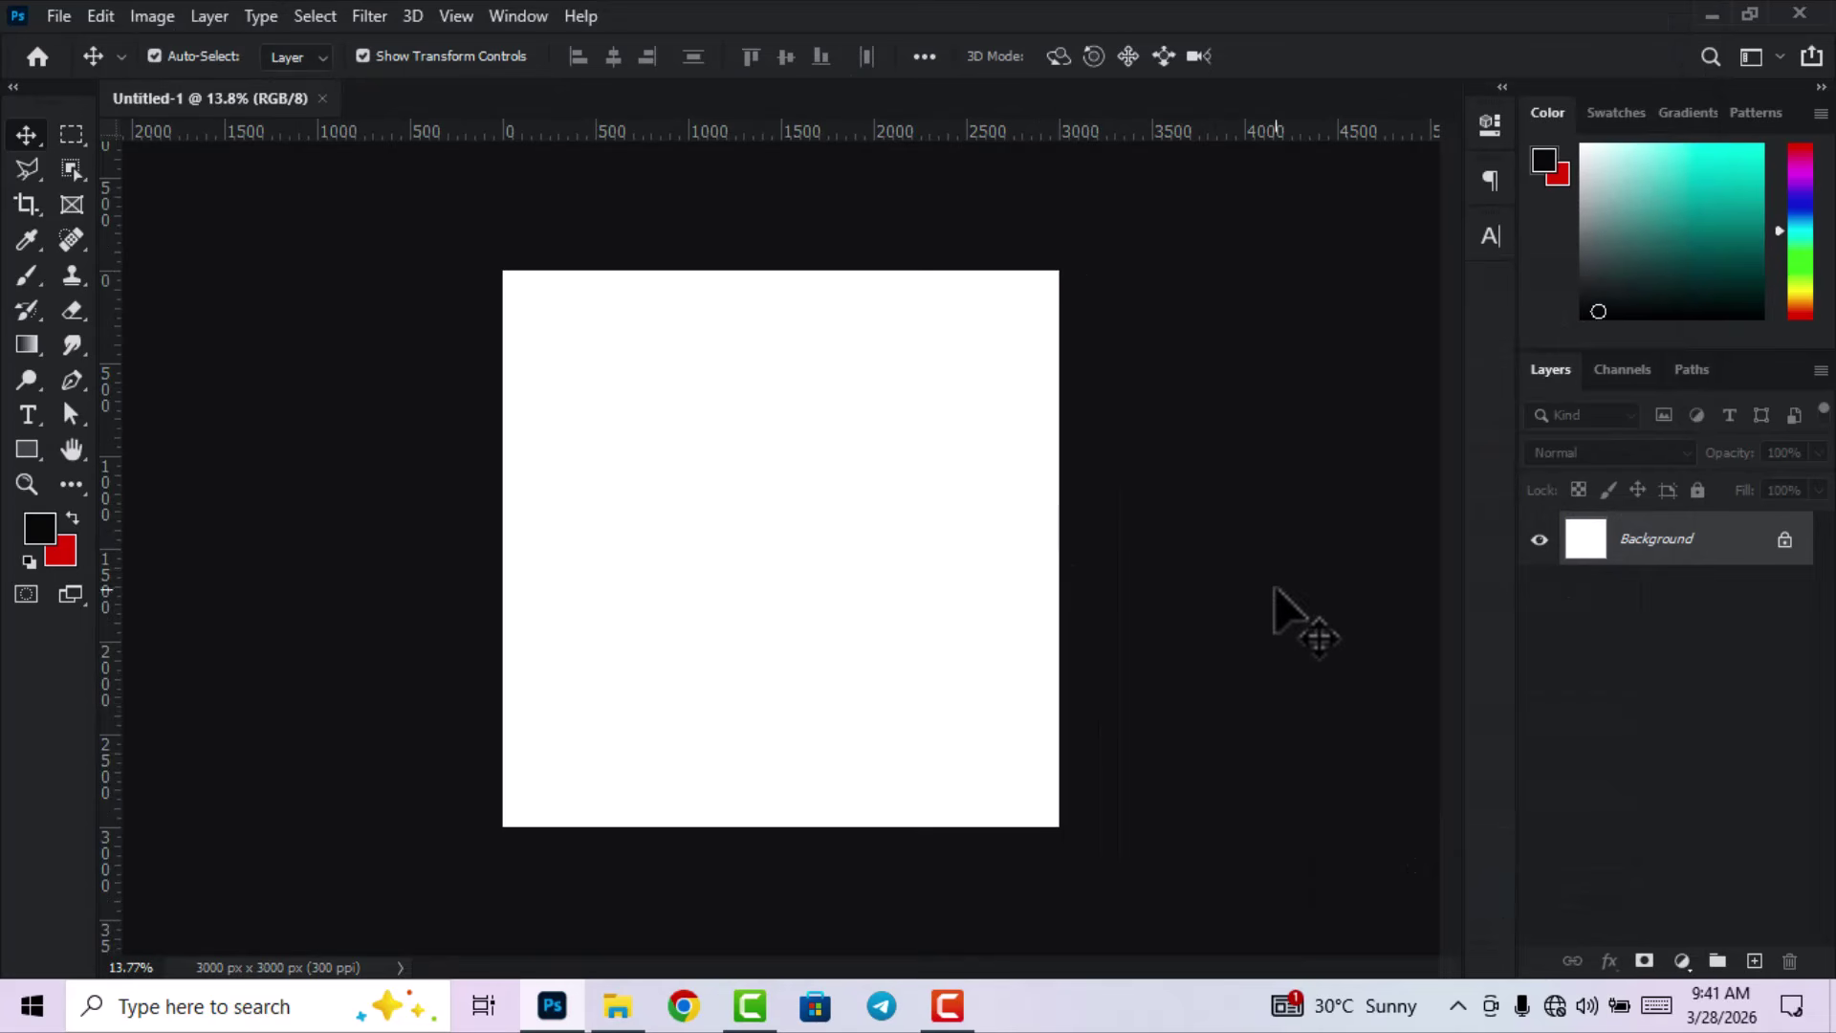
{"action": "left_click", "coordinate": [1754, 962]}
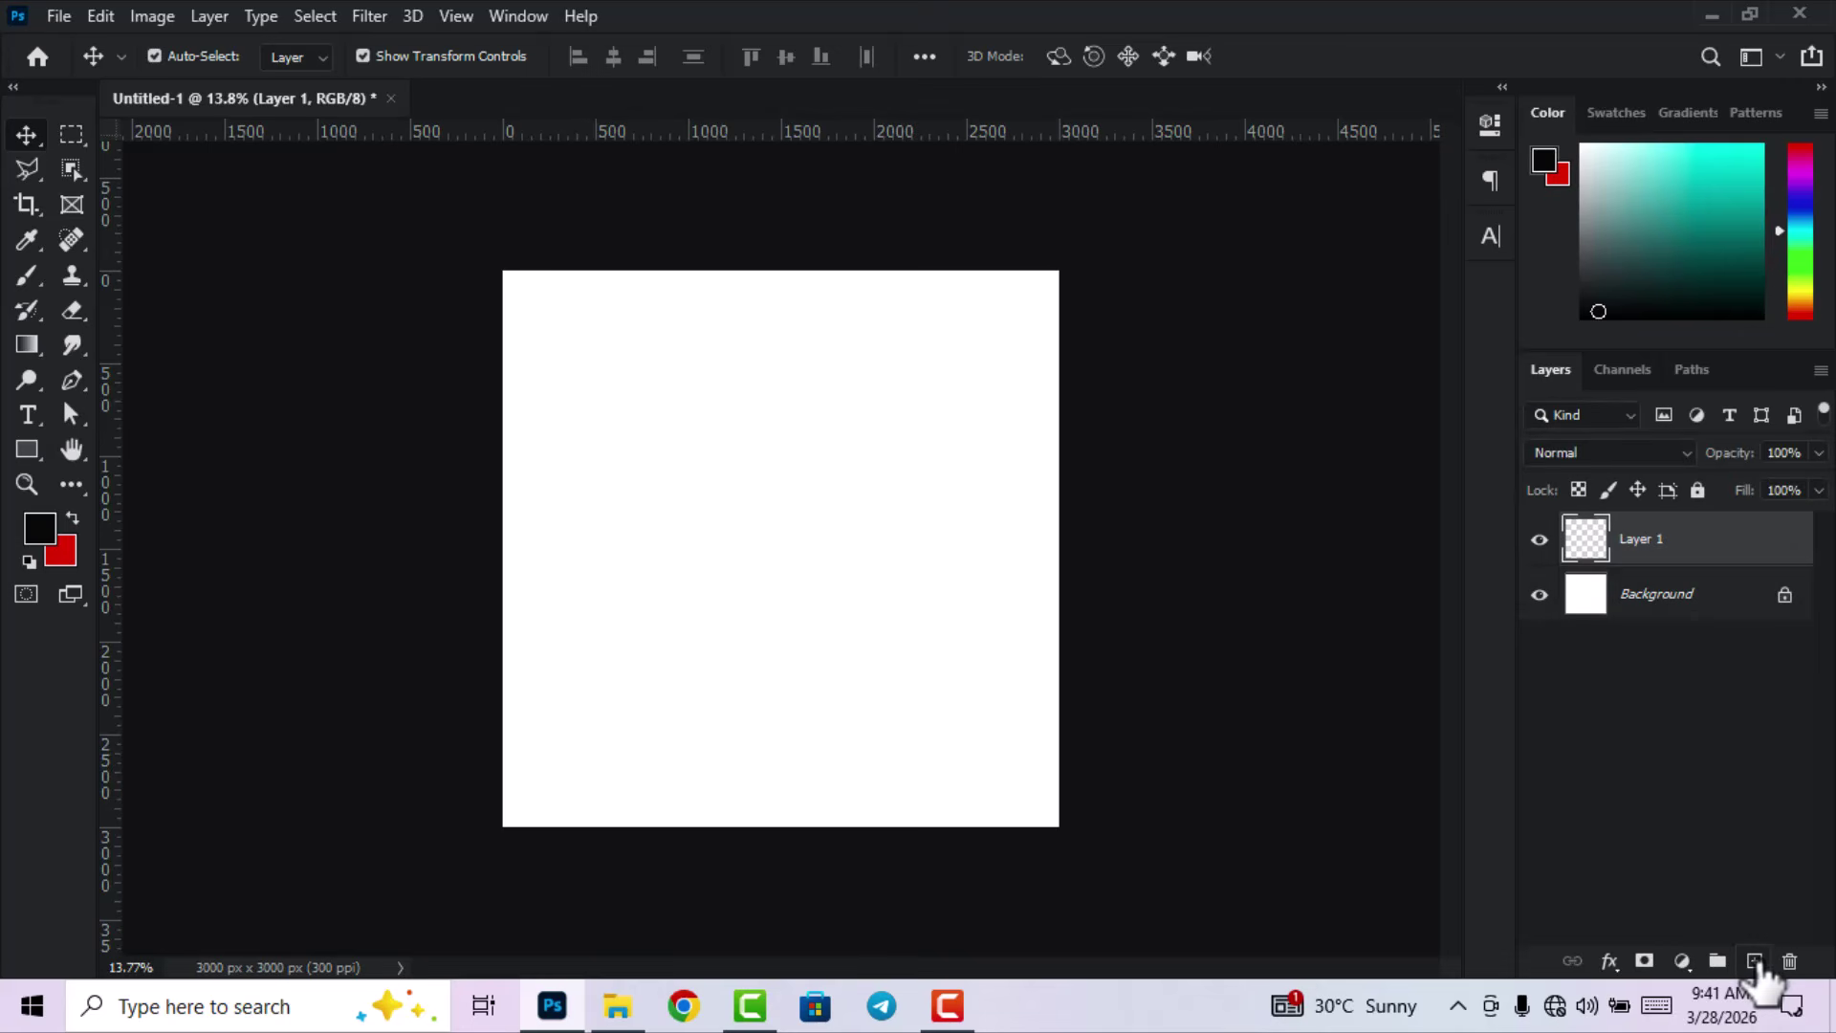
{"action": "left_click", "coordinate": [1542, 809]}
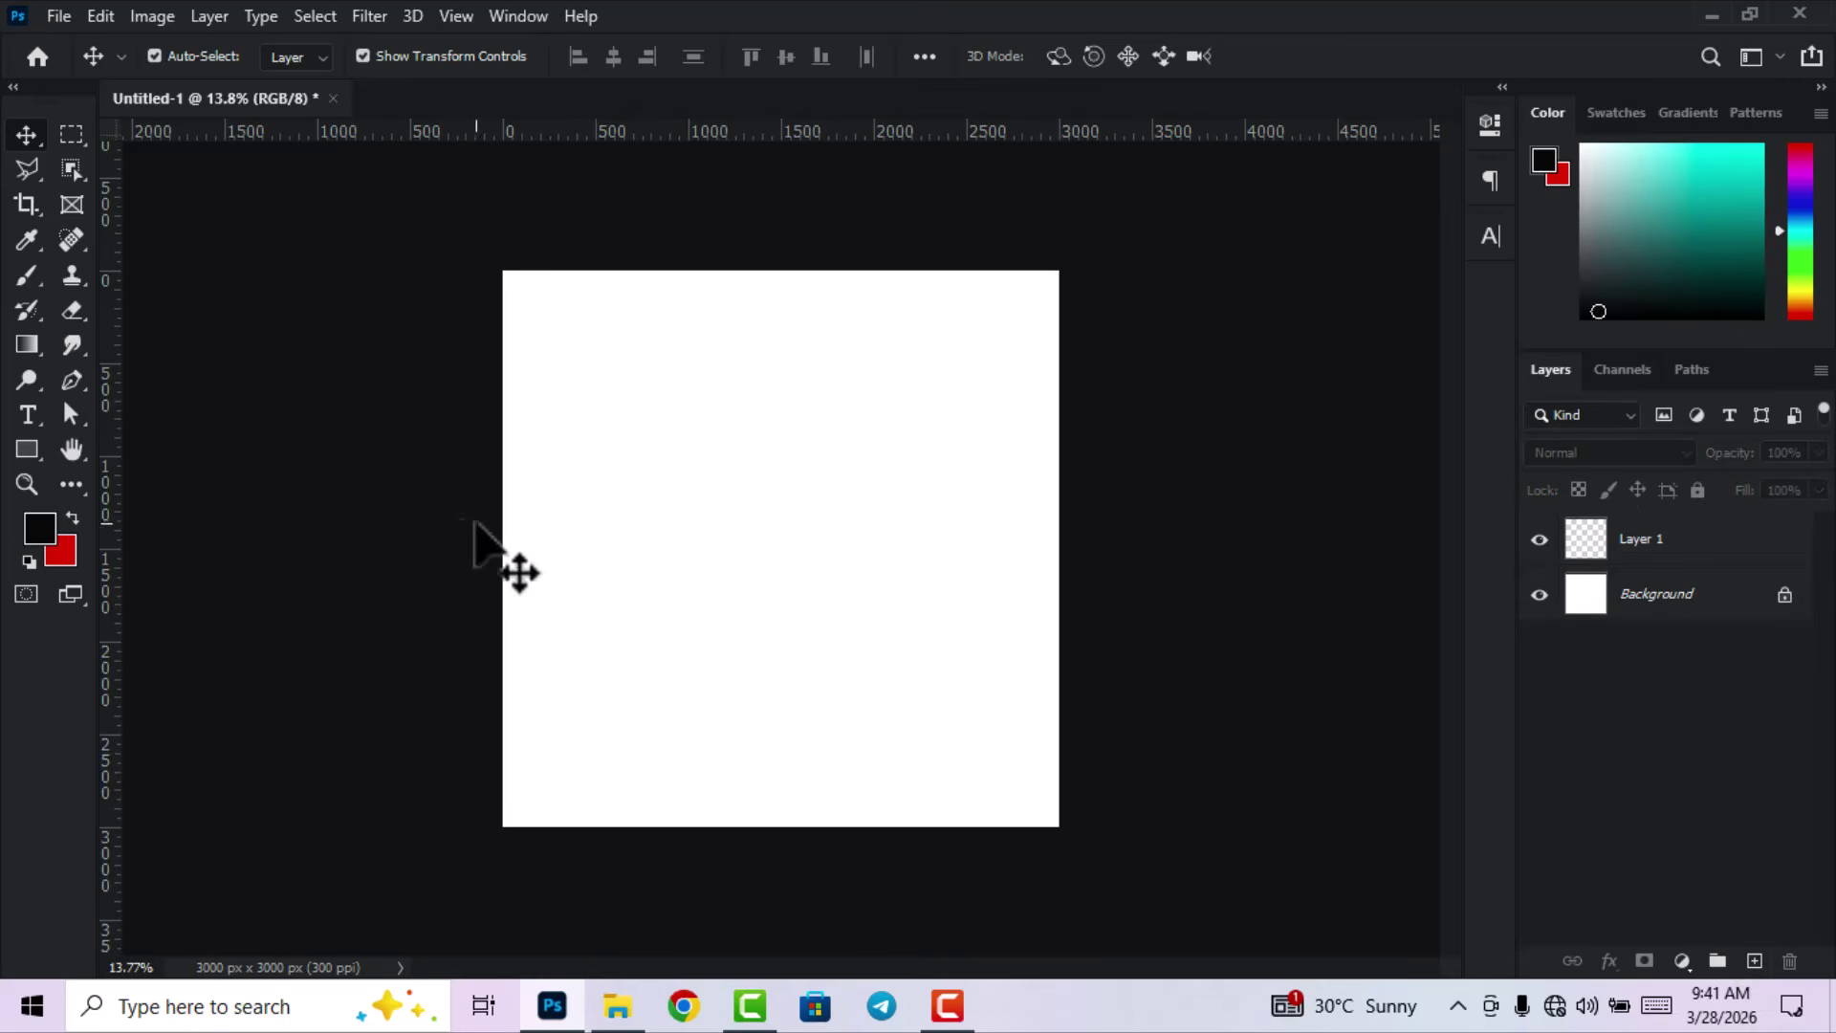
Fill Layer 1 with a linear gradient running horizontally across the canvas from black (000000) to white (ffffff).
{"action": "left_click", "coordinate": [33, 345]}
{"action": "left_click", "coordinate": [183, 61]}
{"action": "double_click", "coordinate": [1088, 692]}
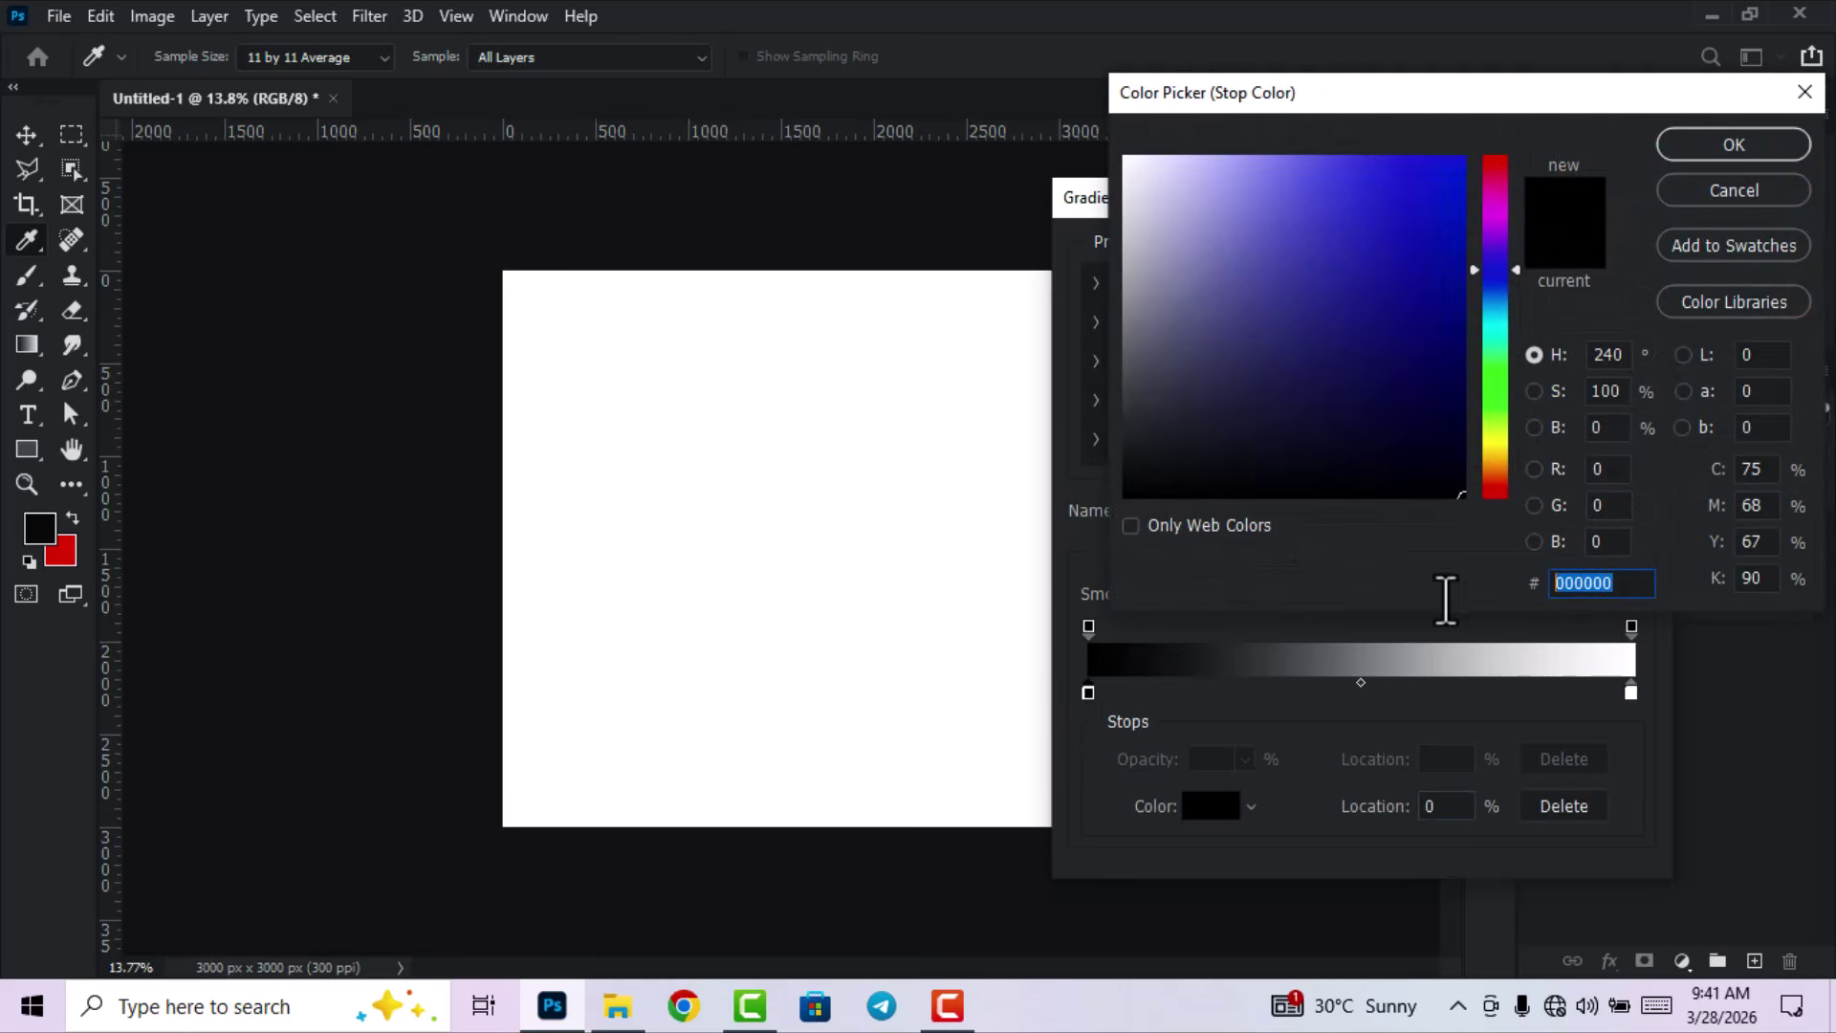
{"action": "left_click", "coordinate": [1742, 151]}
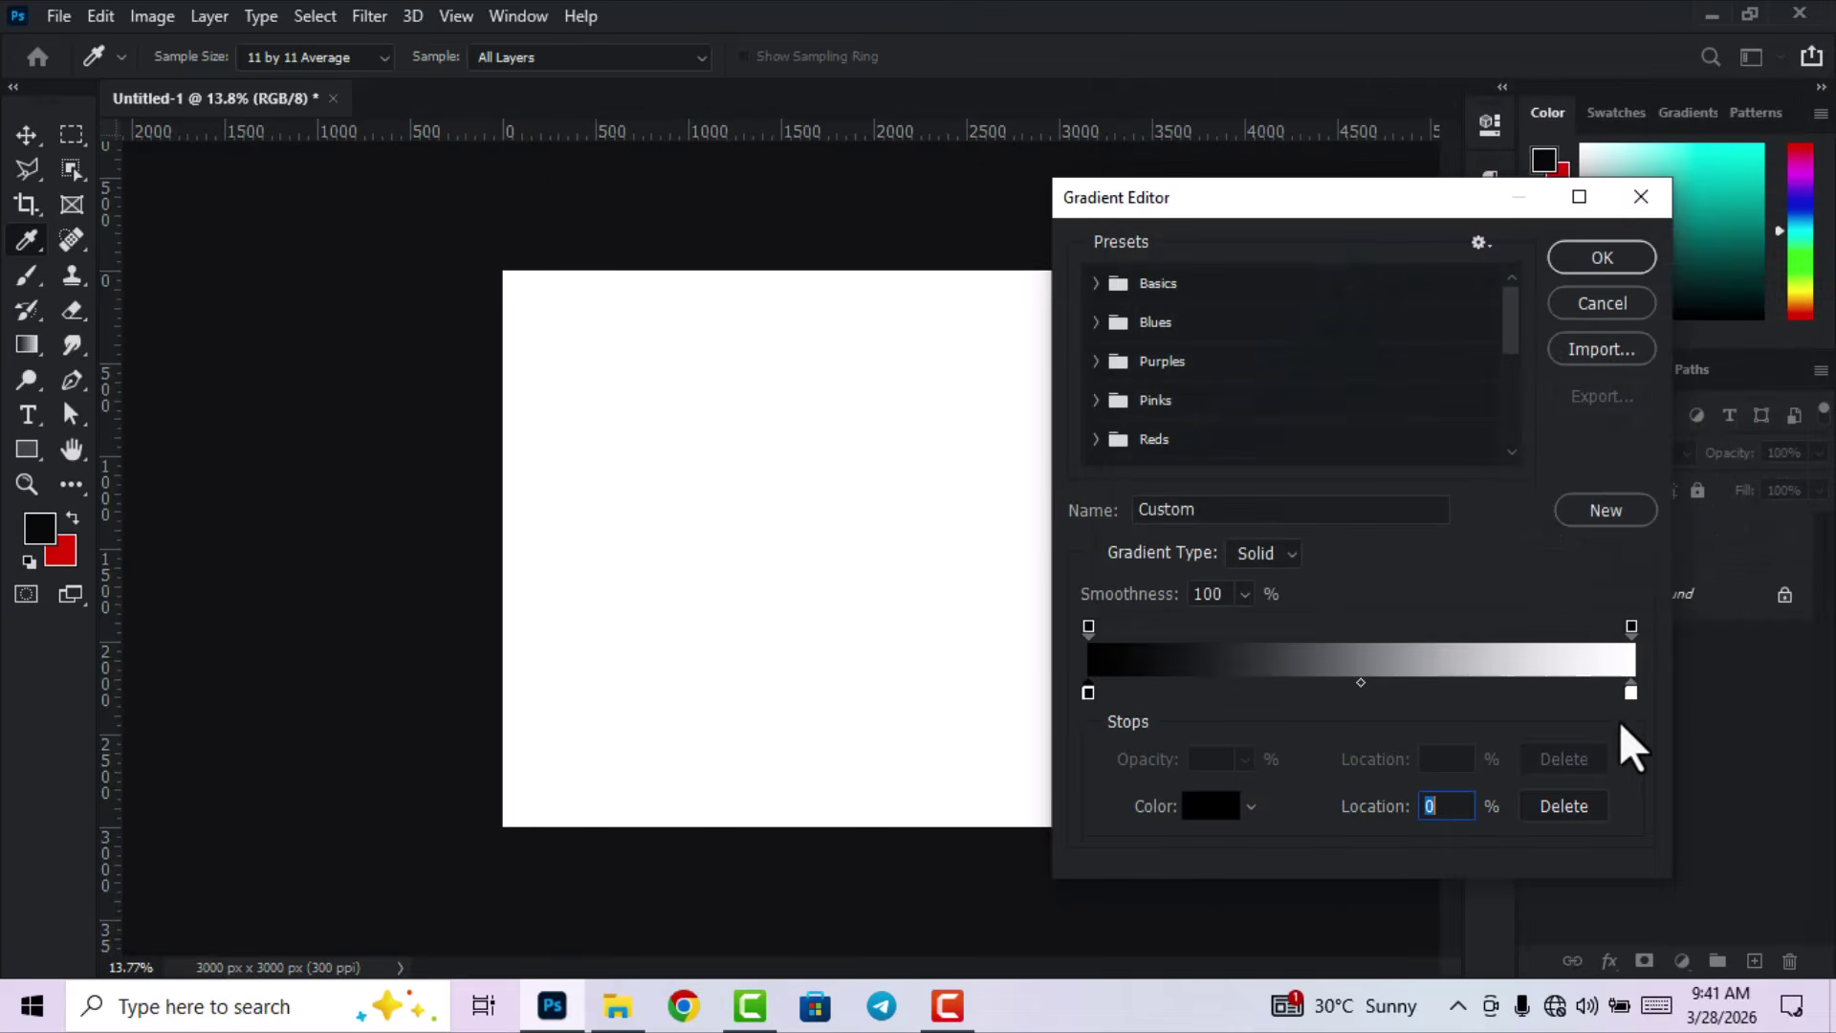
{"action": "double_click", "coordinate": [1631, 692]}
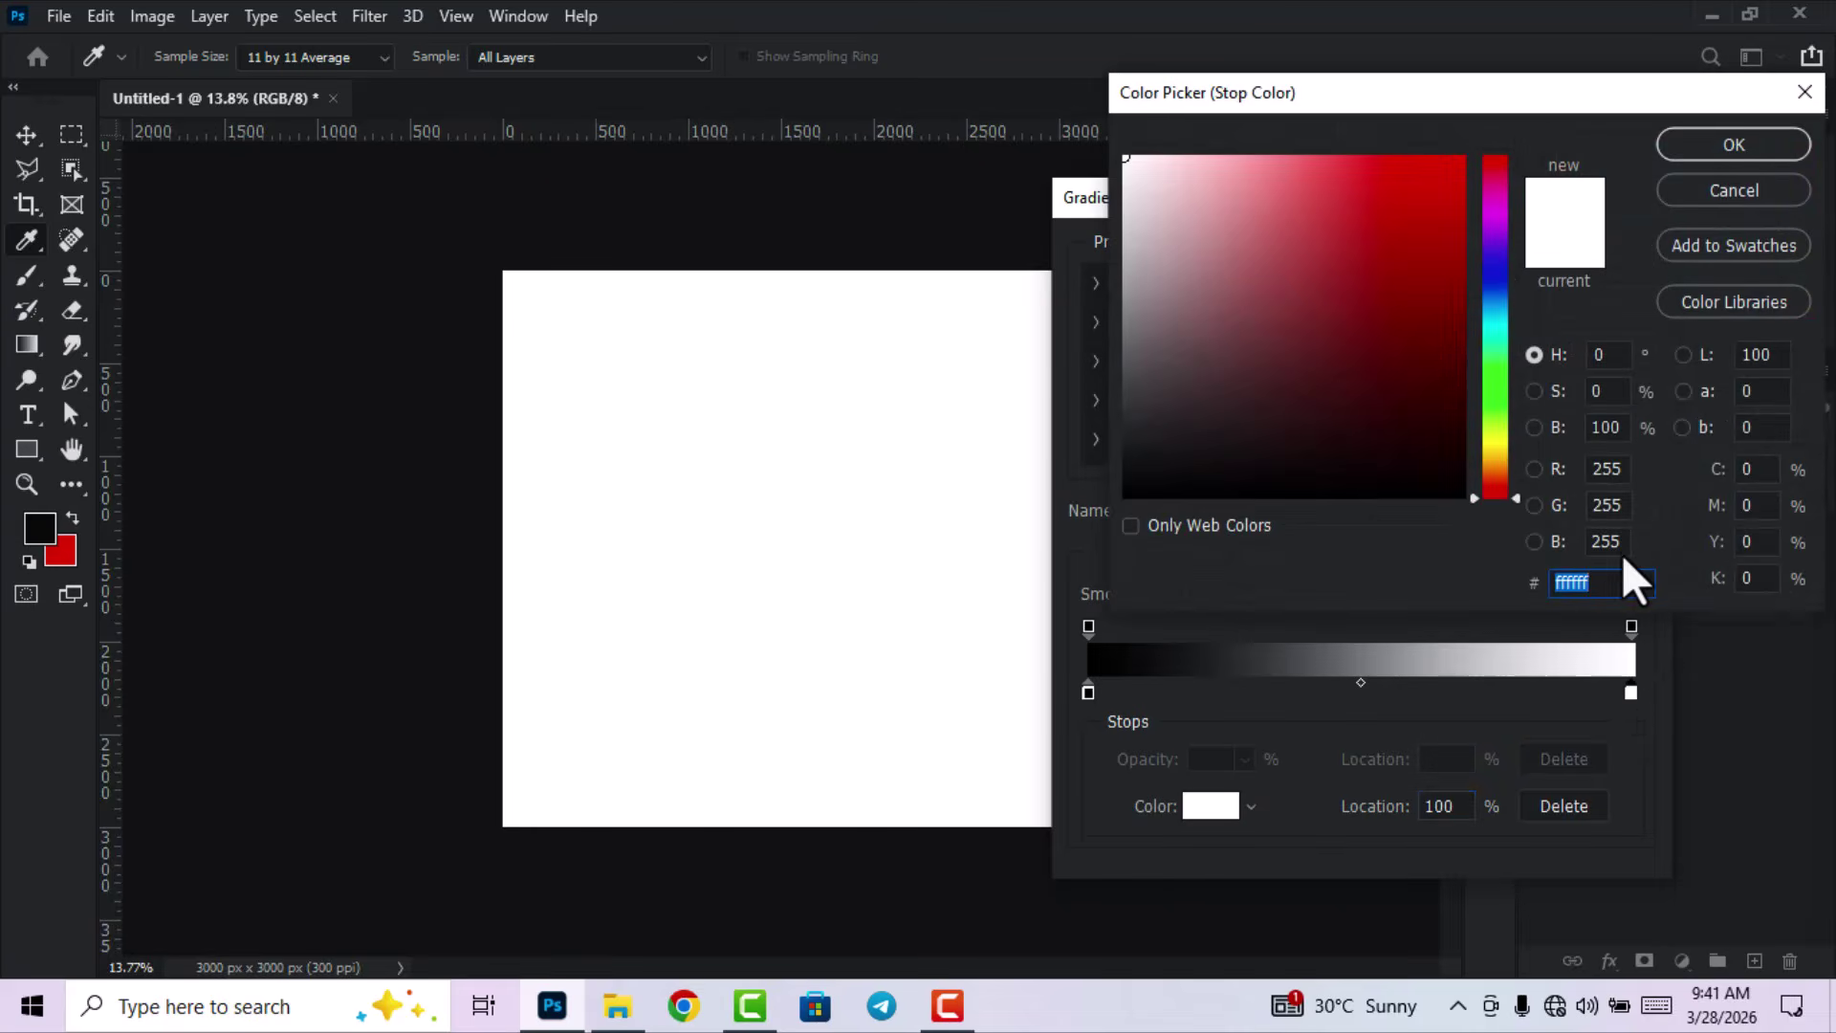
{"action": "left_click", "coordinate": [1735, 147]}
{"action": "left_click", "coordinate": [1616, 256]}
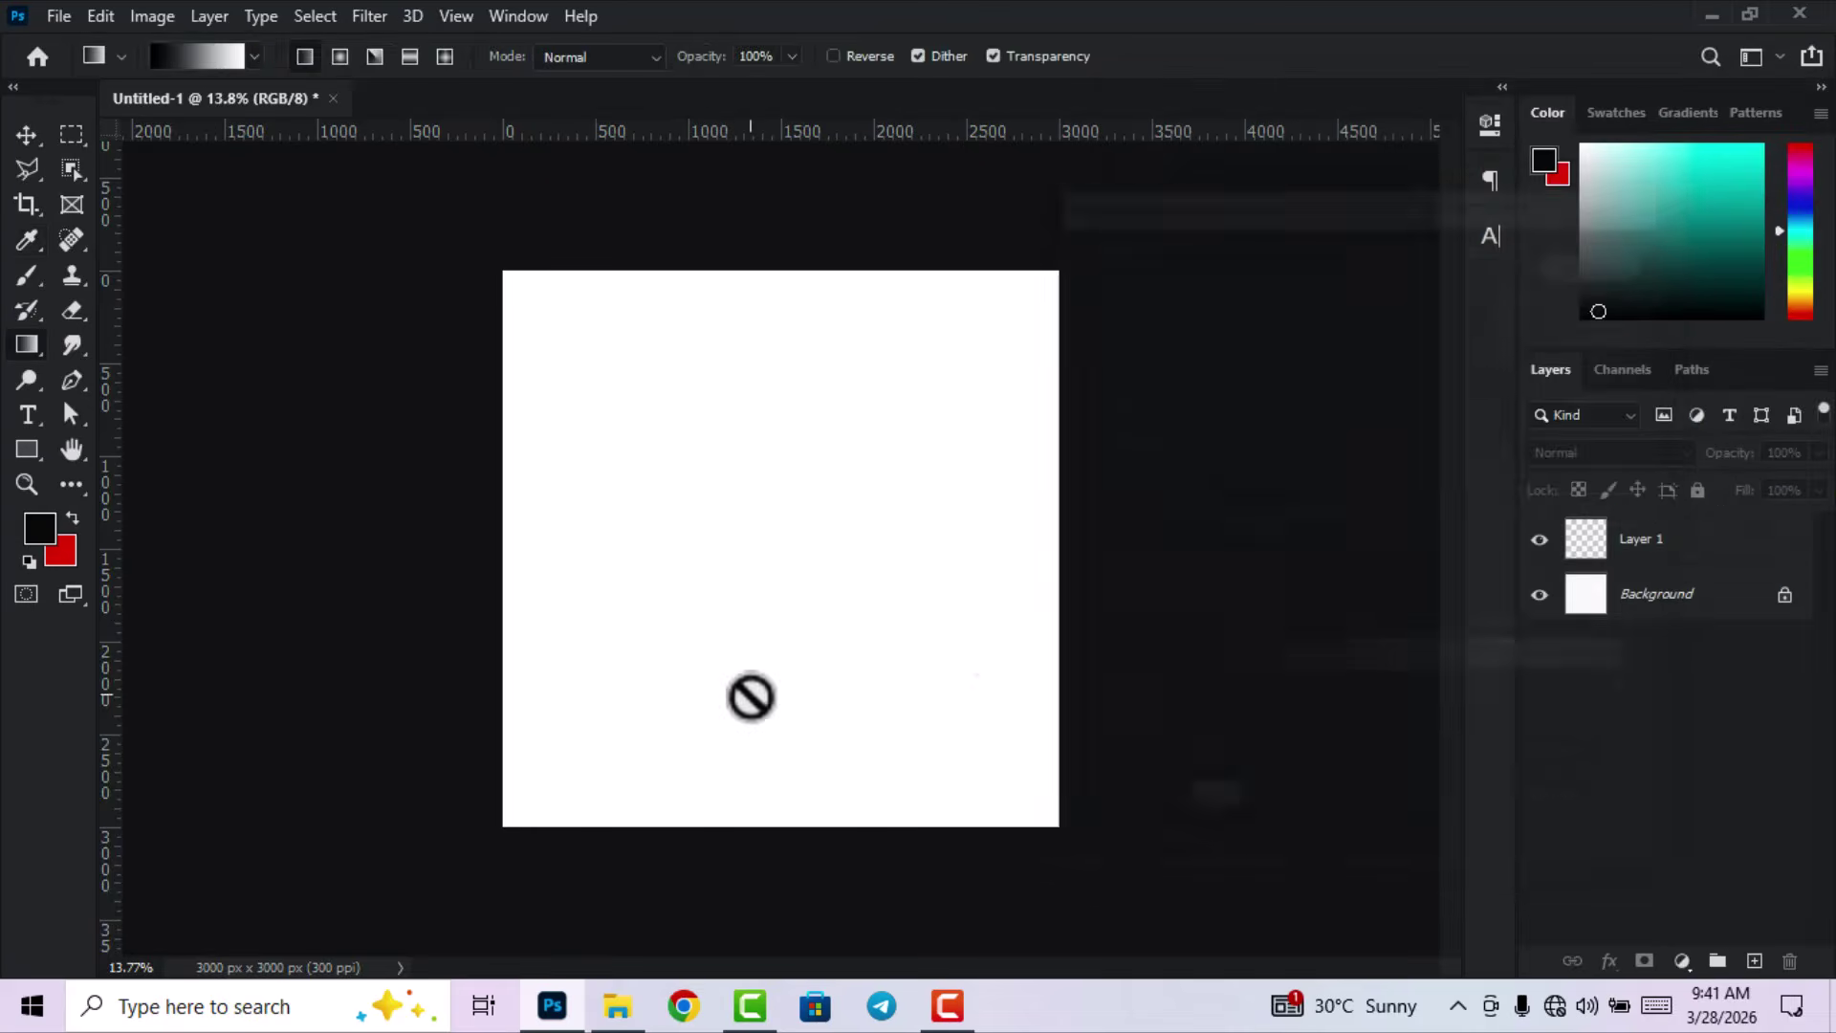
{"action": "left_click", "coordinate": [1748, 551]}
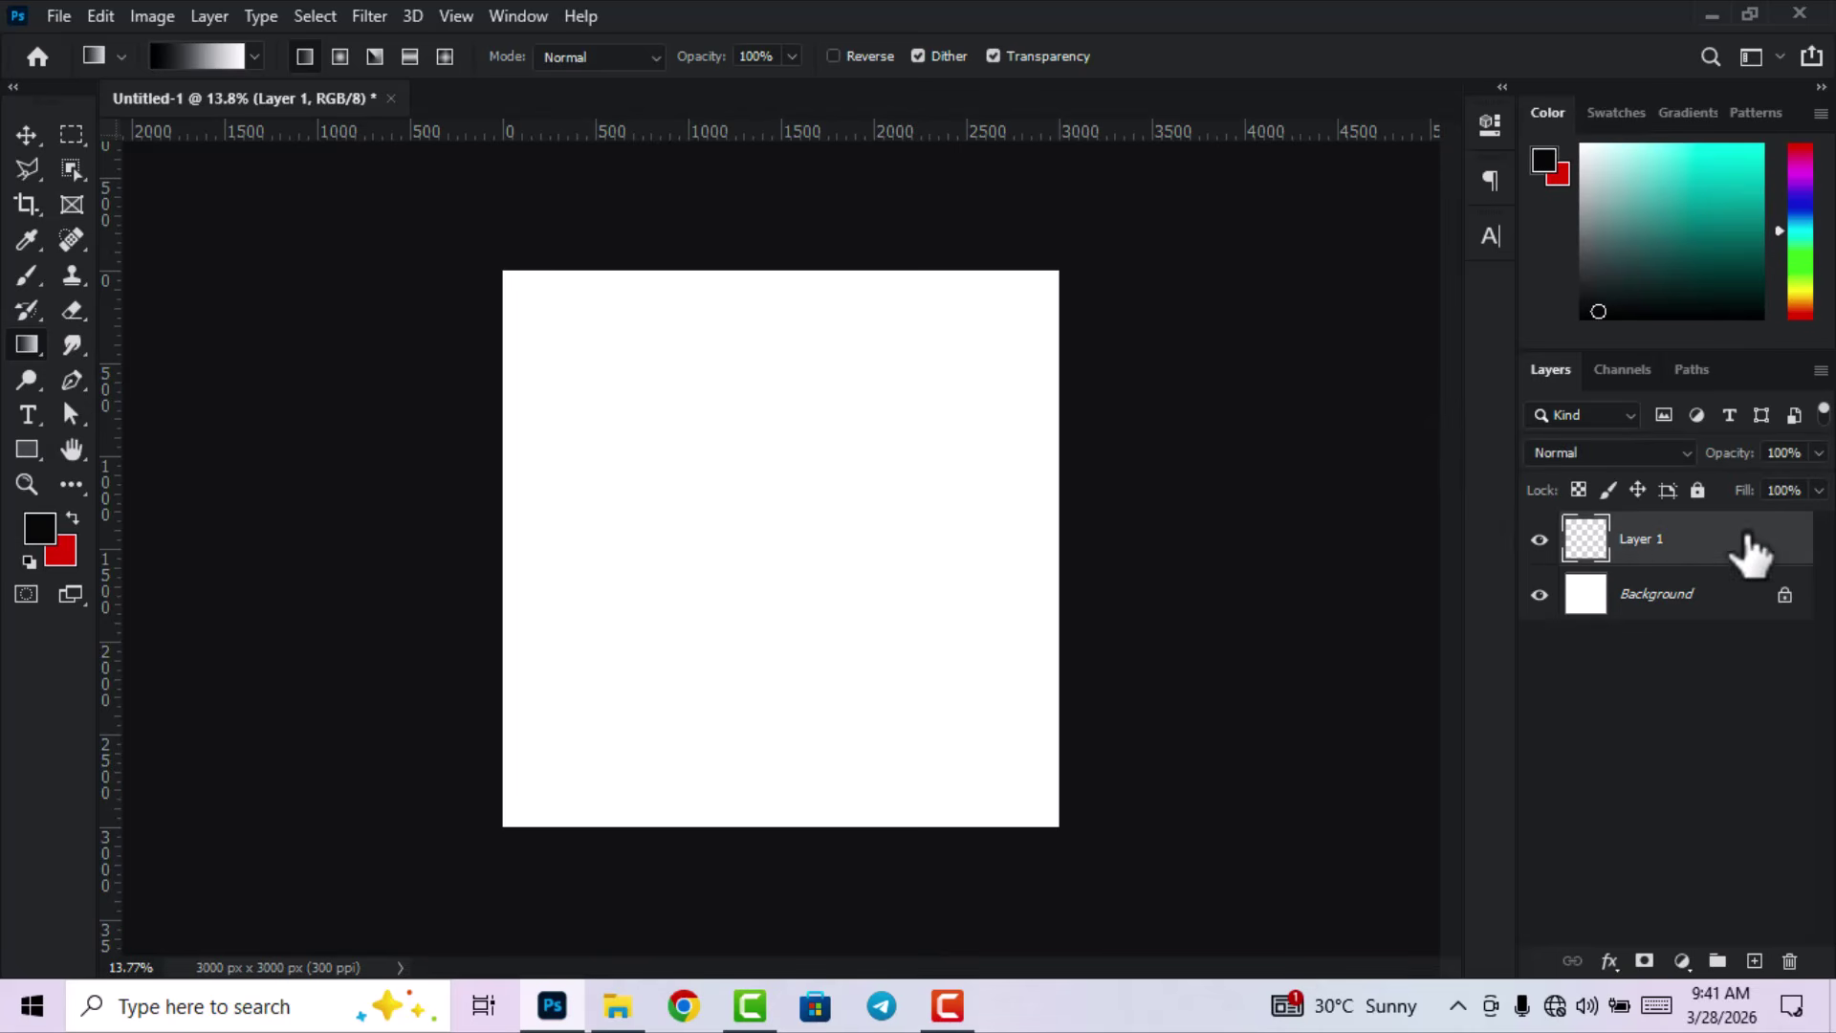
{"action": "left_click_drag", "start_coordinate": [425, 550], "coordinate": [1175, 549]}
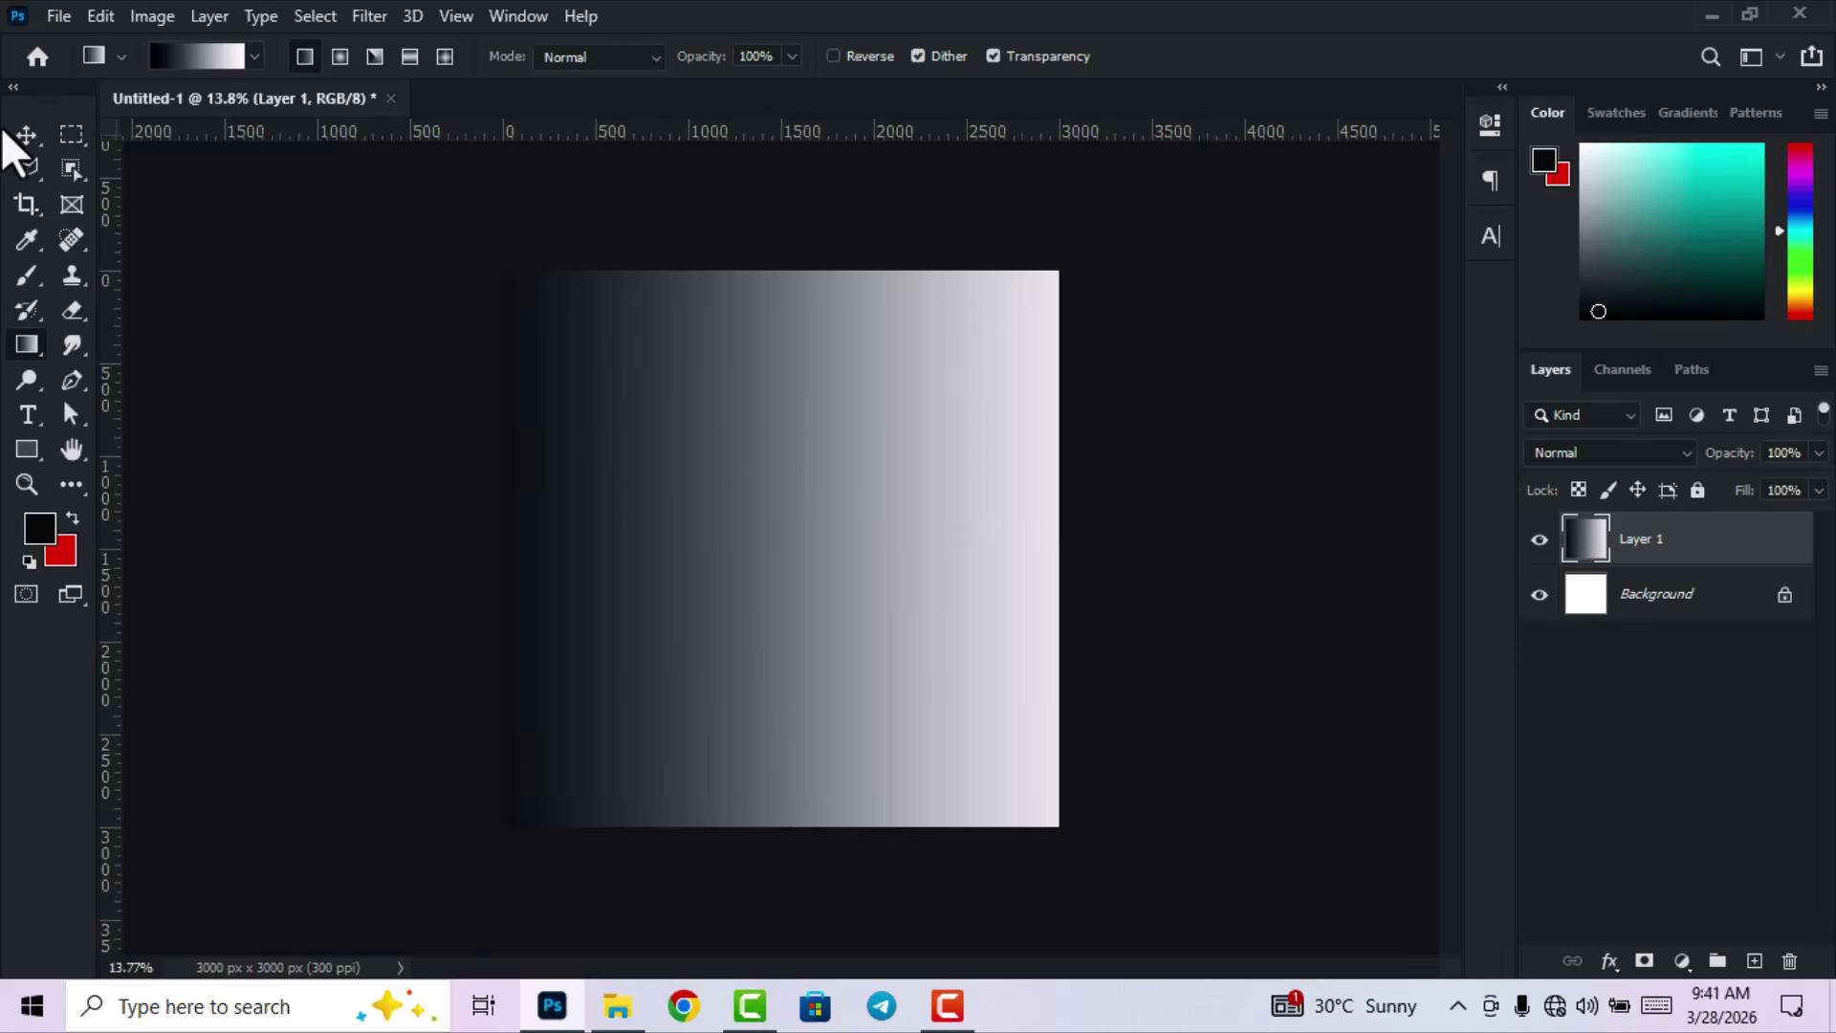
Squeeze the gradient layer horizontally to about 3.9% width, forming a narrow strip along the canvas's left edge.
{"action": "left_click", "coordinate": [27, 138]}
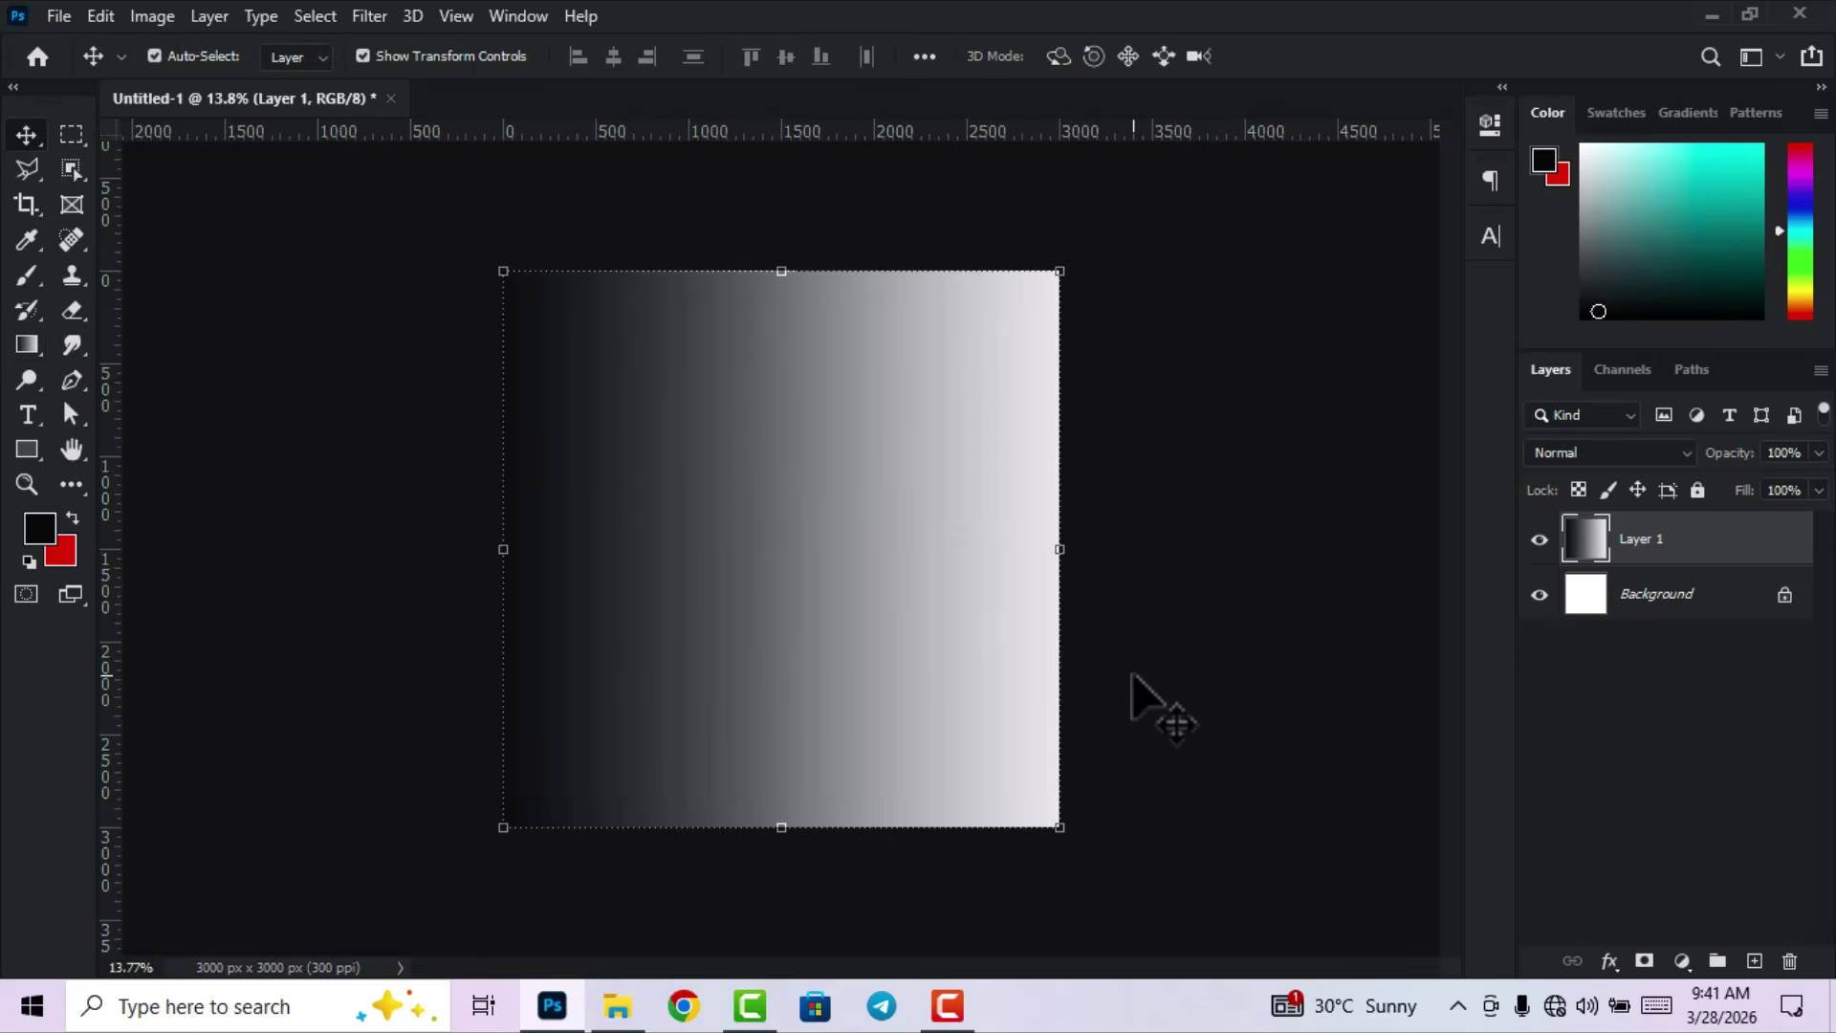
{"action": "left_click_drag", "start_coordinate": [1059, 549], "coordinate": [526, 562]}
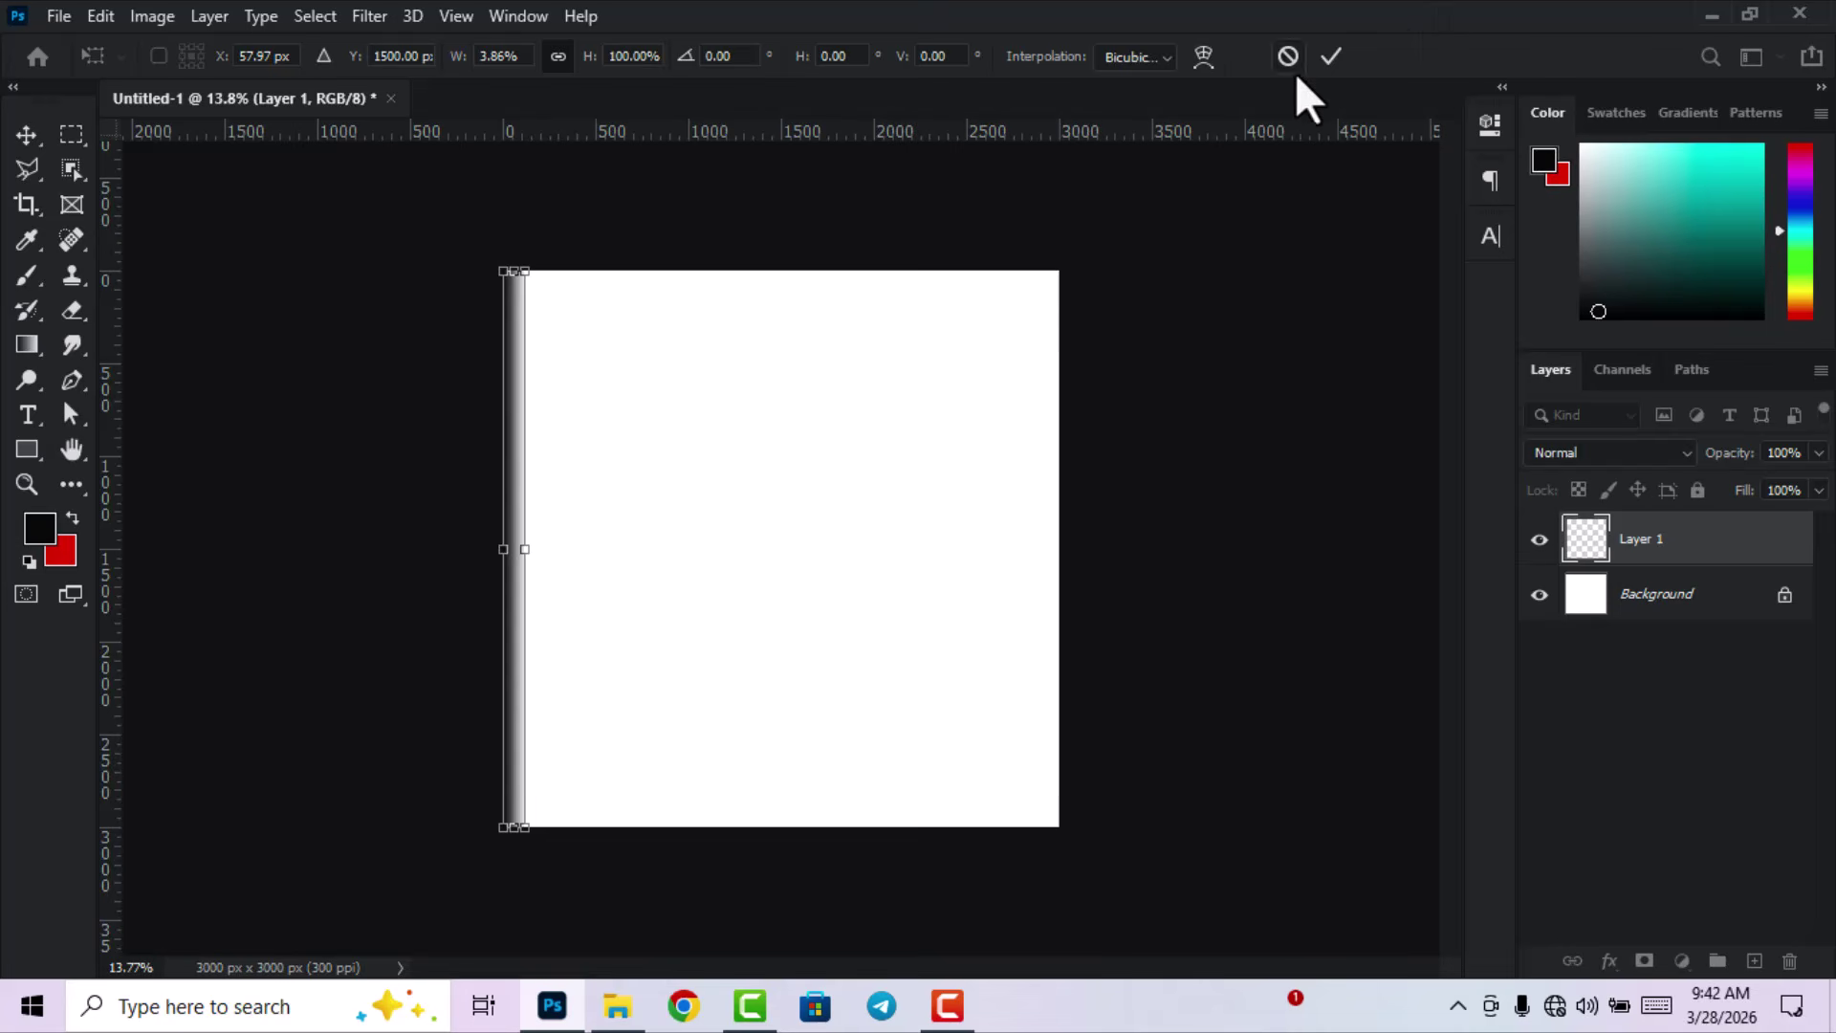
{"action": "left_click", "coordinate": [1321, 54]}
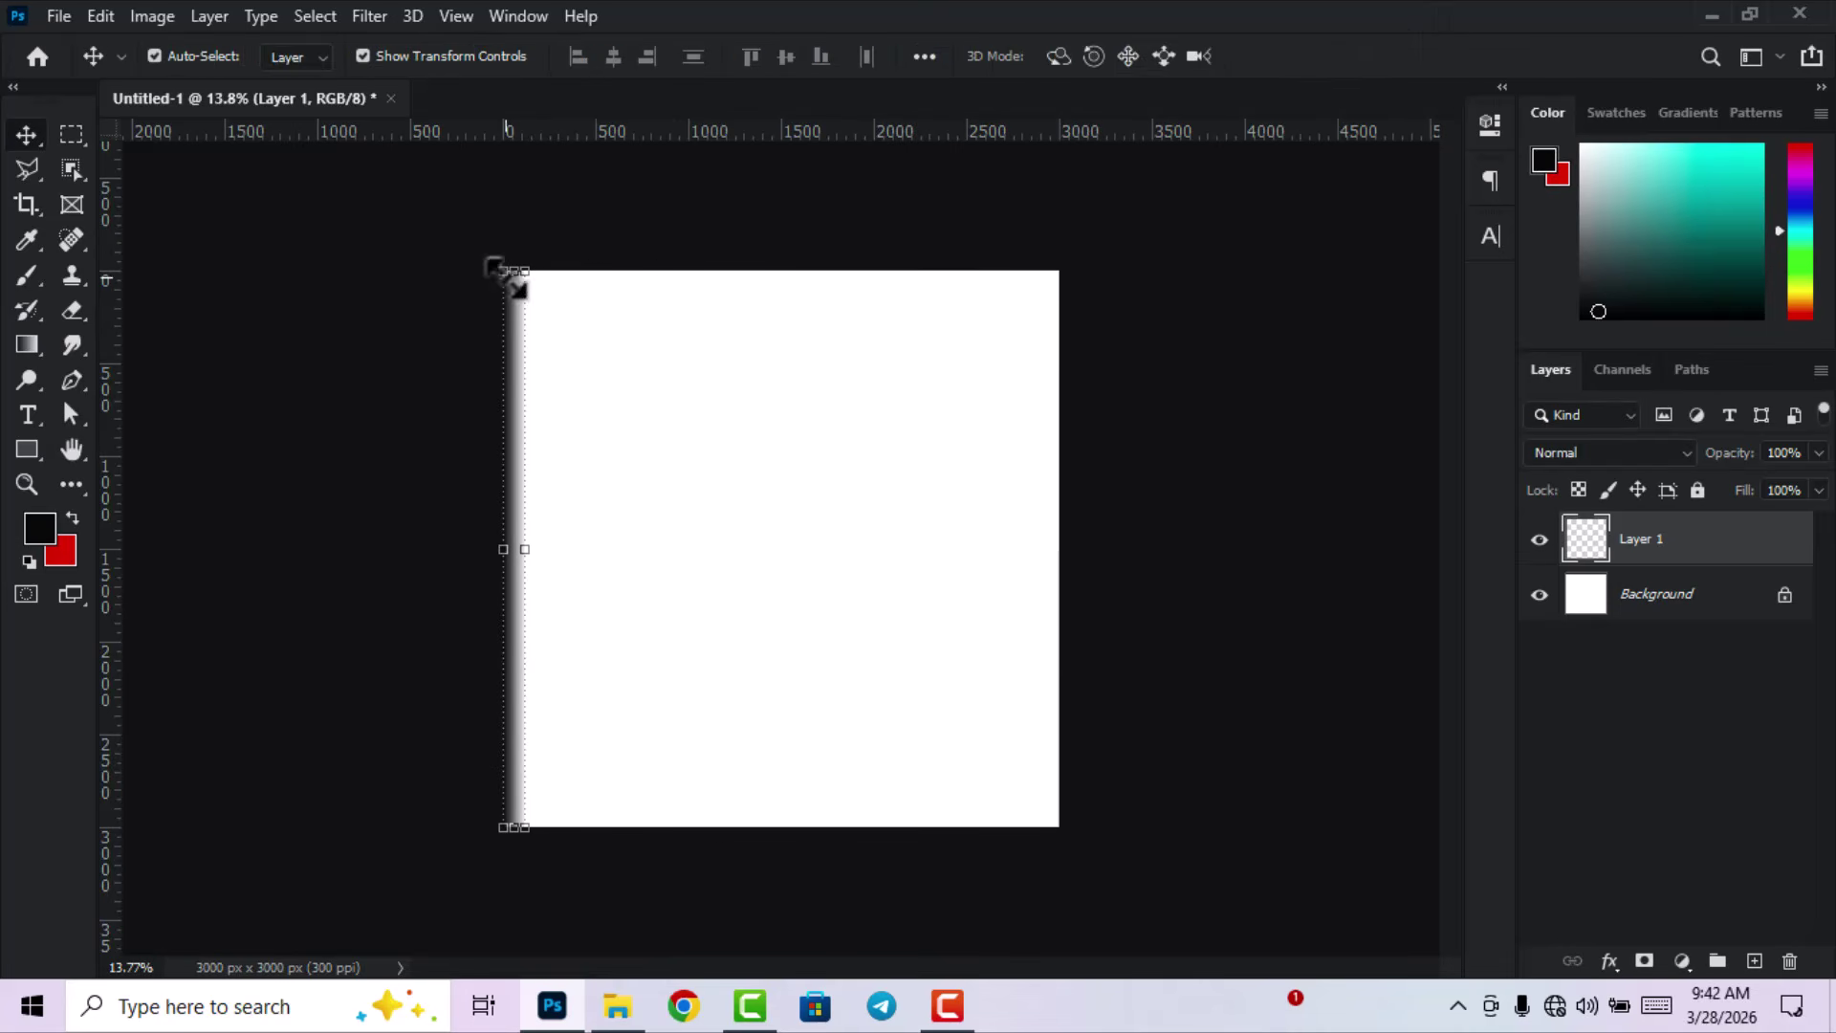
Stretch the strip's height to about 104% and center it vertically so it overhangs the canvas at both ends.
{"action": "left_click_drag", "start_coordinate": [516, 271], "coordinate": [517, 248]}
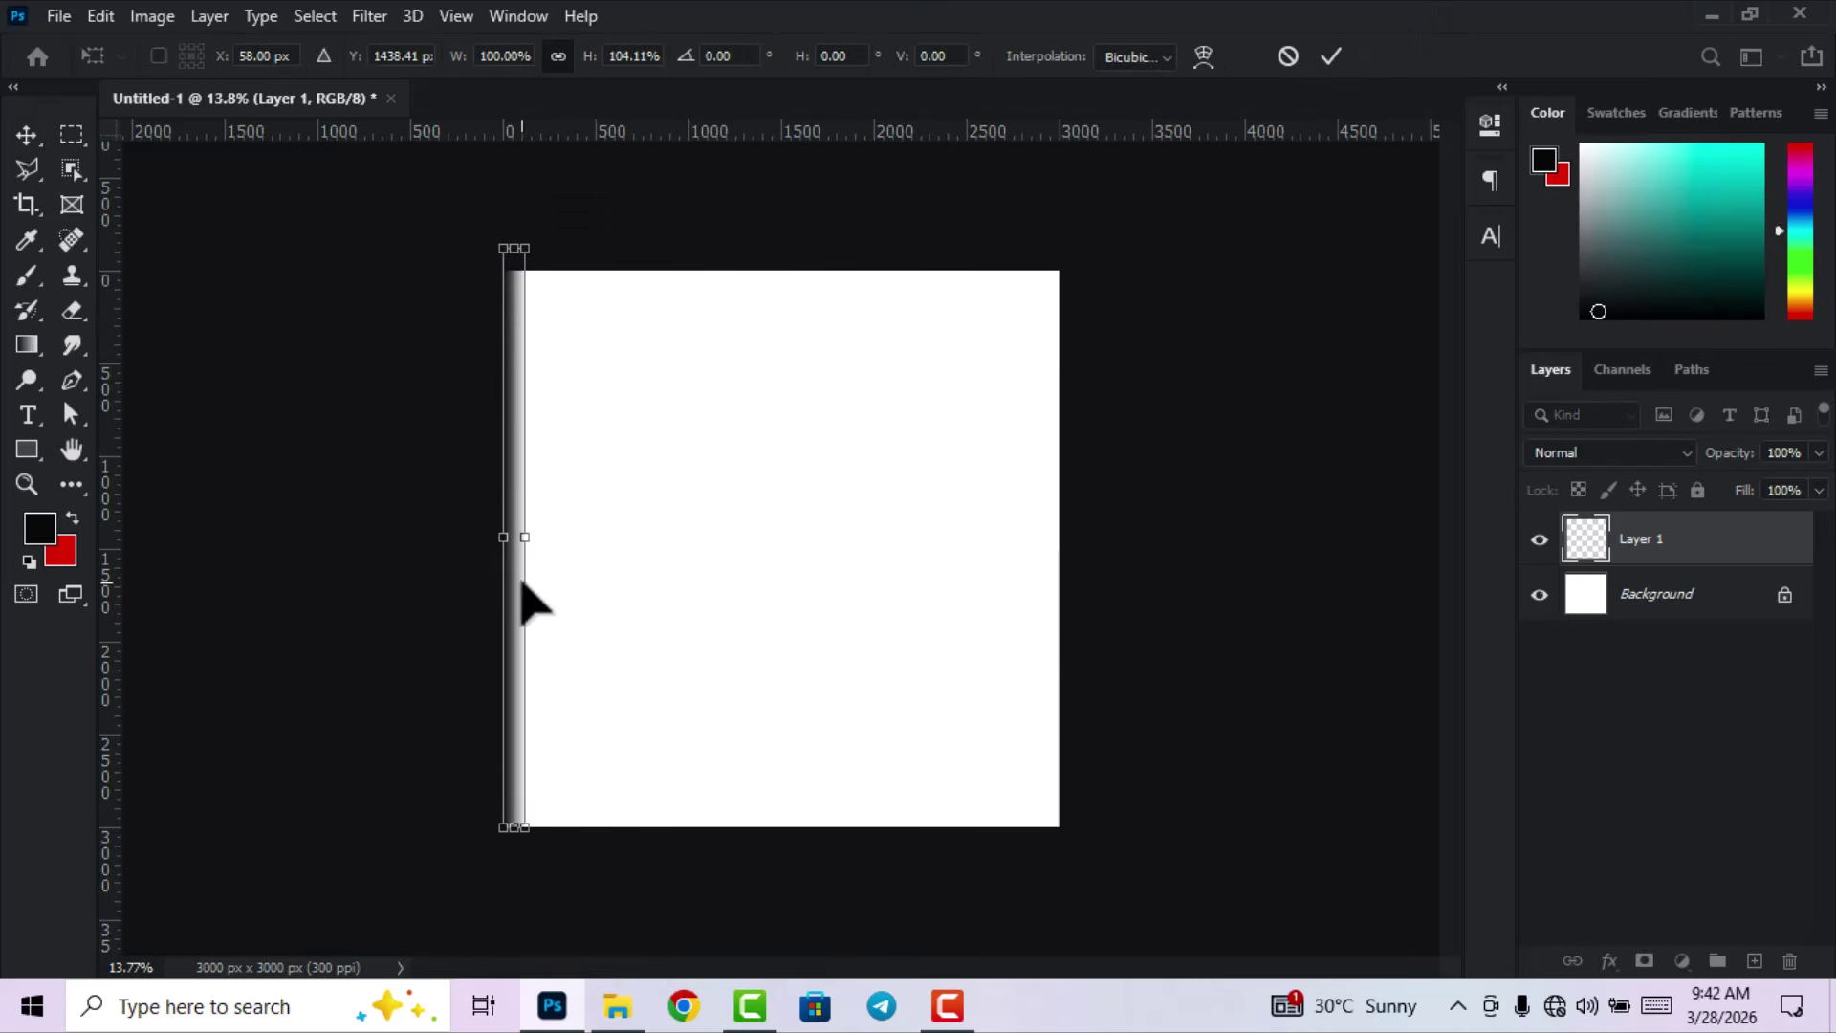
{"action": "left_click_drag", "start_coordinate": [524, 600], "coordinate": [522, 604]}
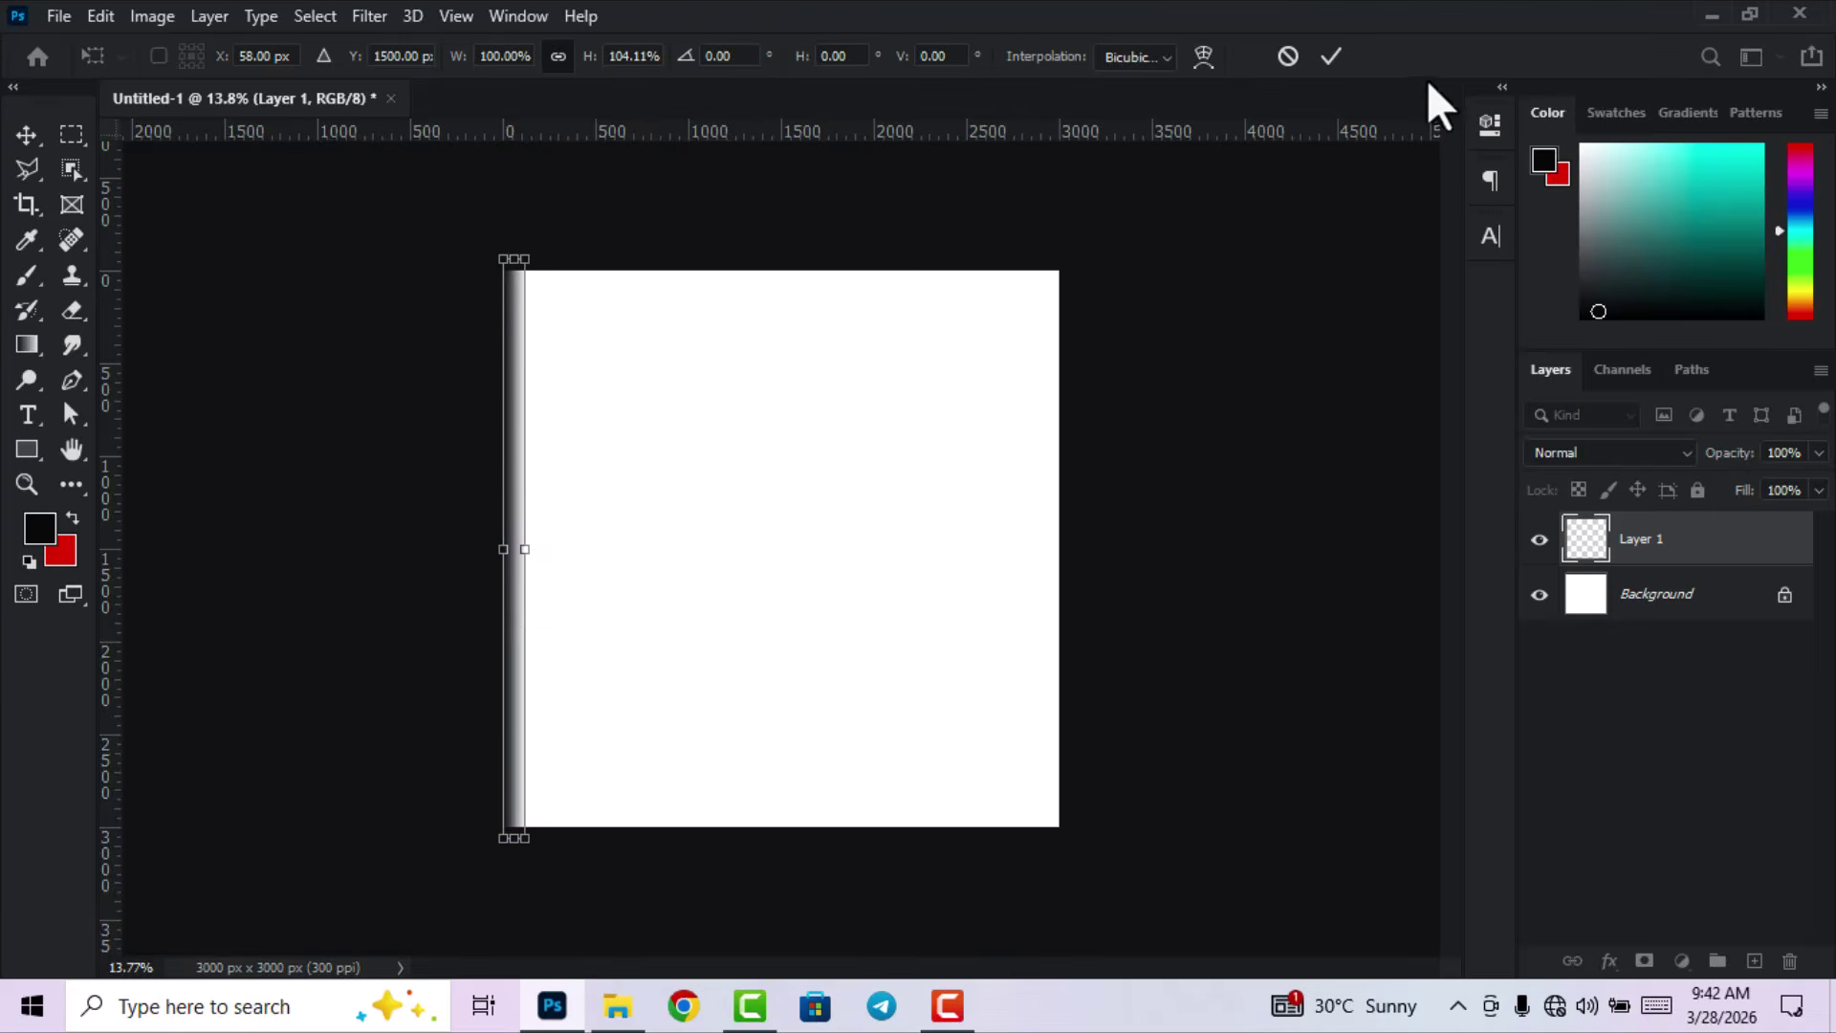
{"action": "left_click", "coordinate": [1331, 55]}
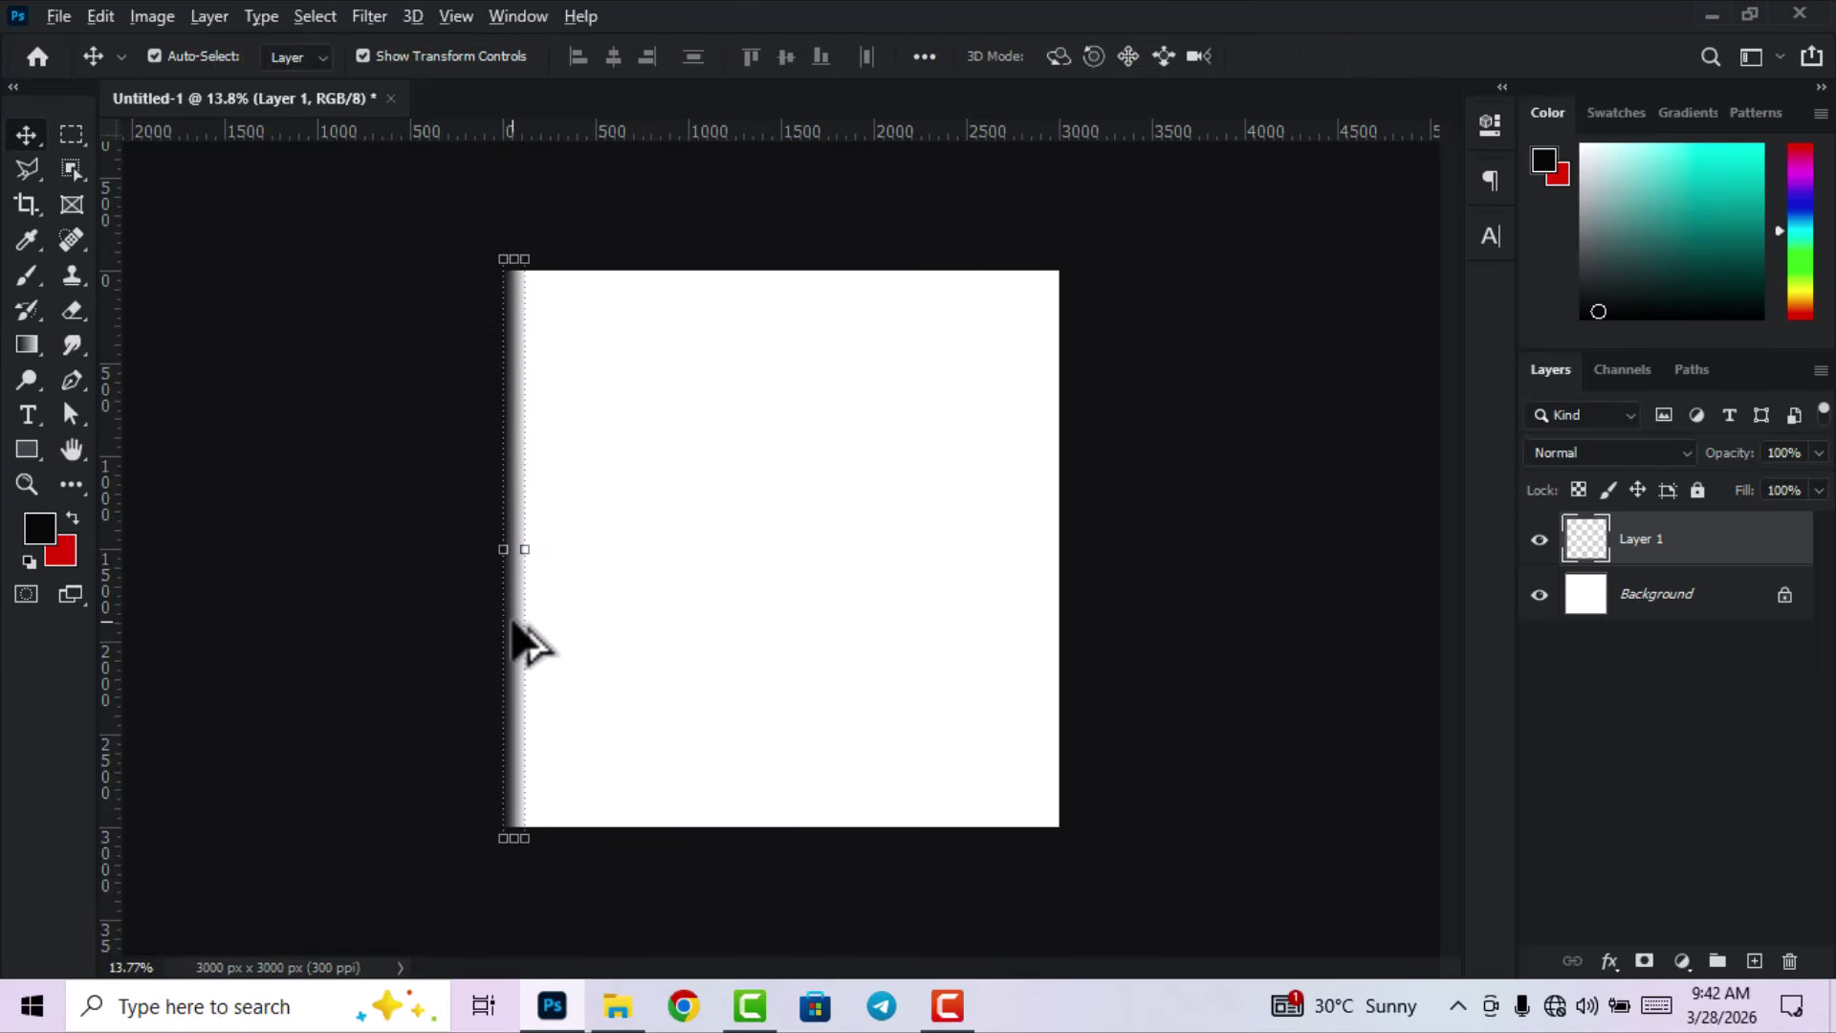
Duplicate the gradient strip flush beside itself, and duplicate the resulting pair to make four adjacent strips.
{"action": "left_click_drag", "start_coordinate": [514, 622], "coordinate": [541, 629]}
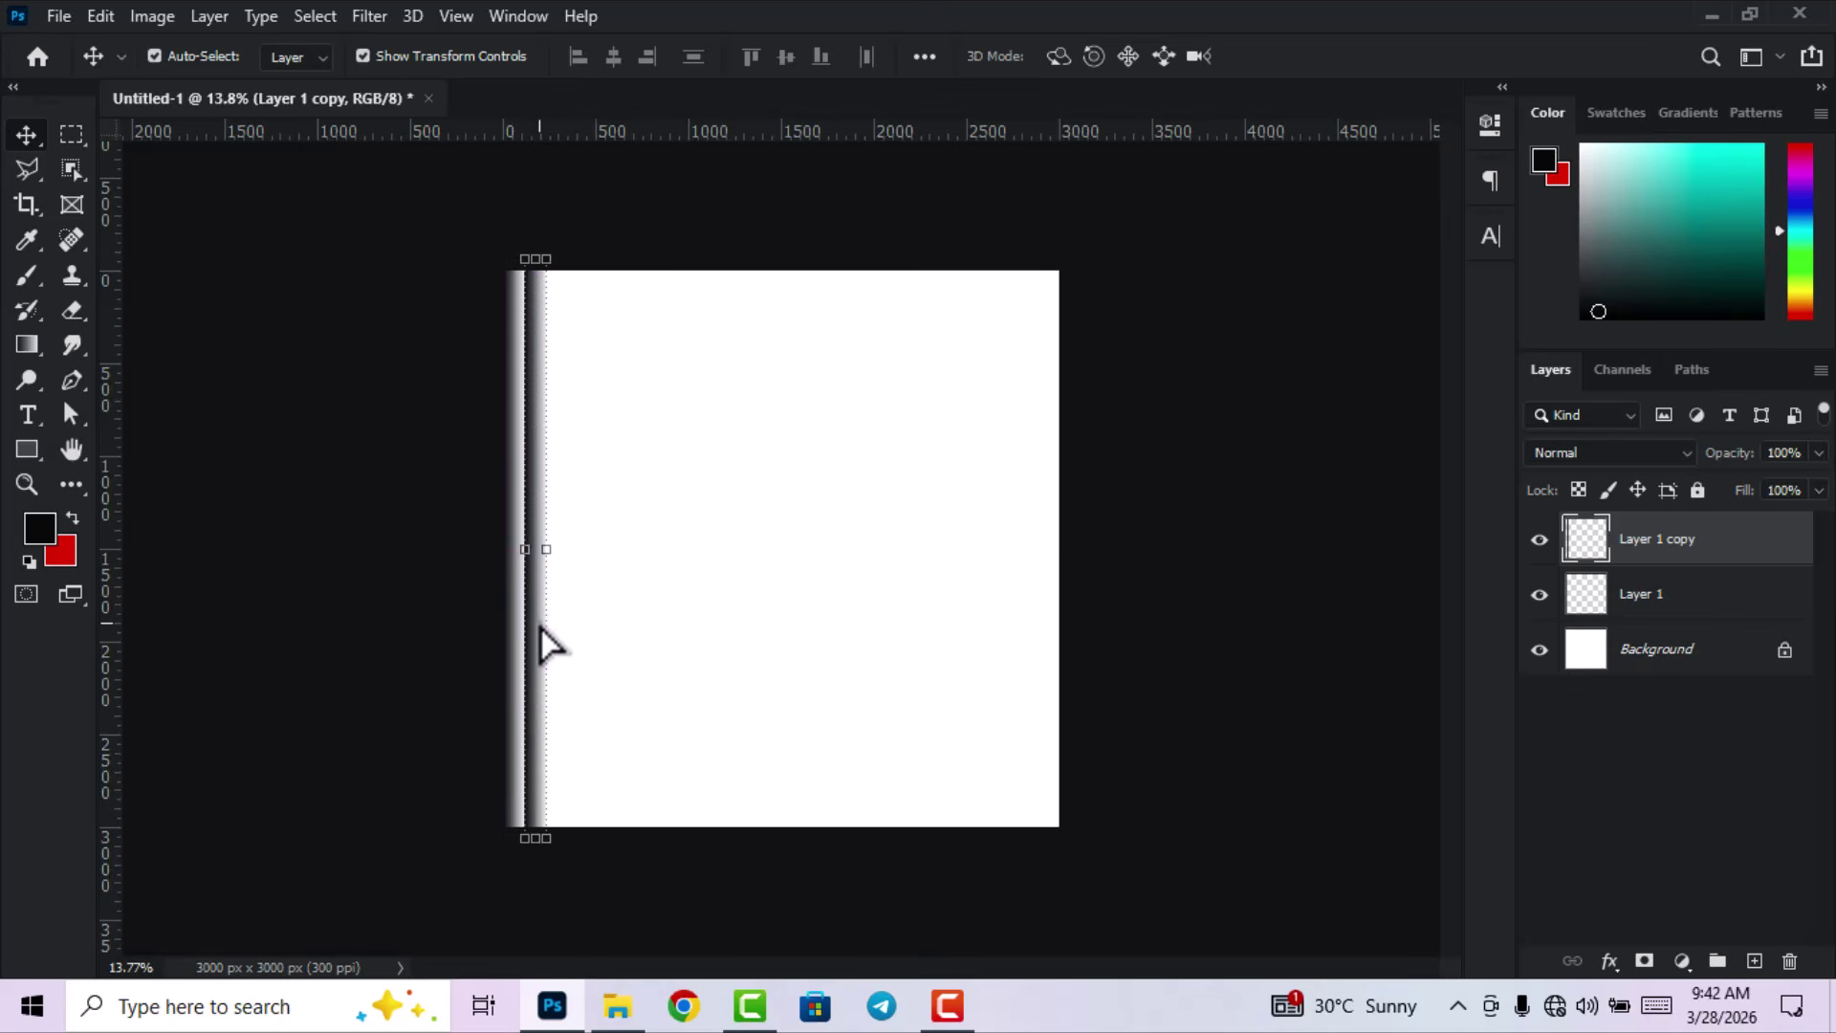
{"action": "left_click", "coordinate": [1673, 602], "text": "shift"}
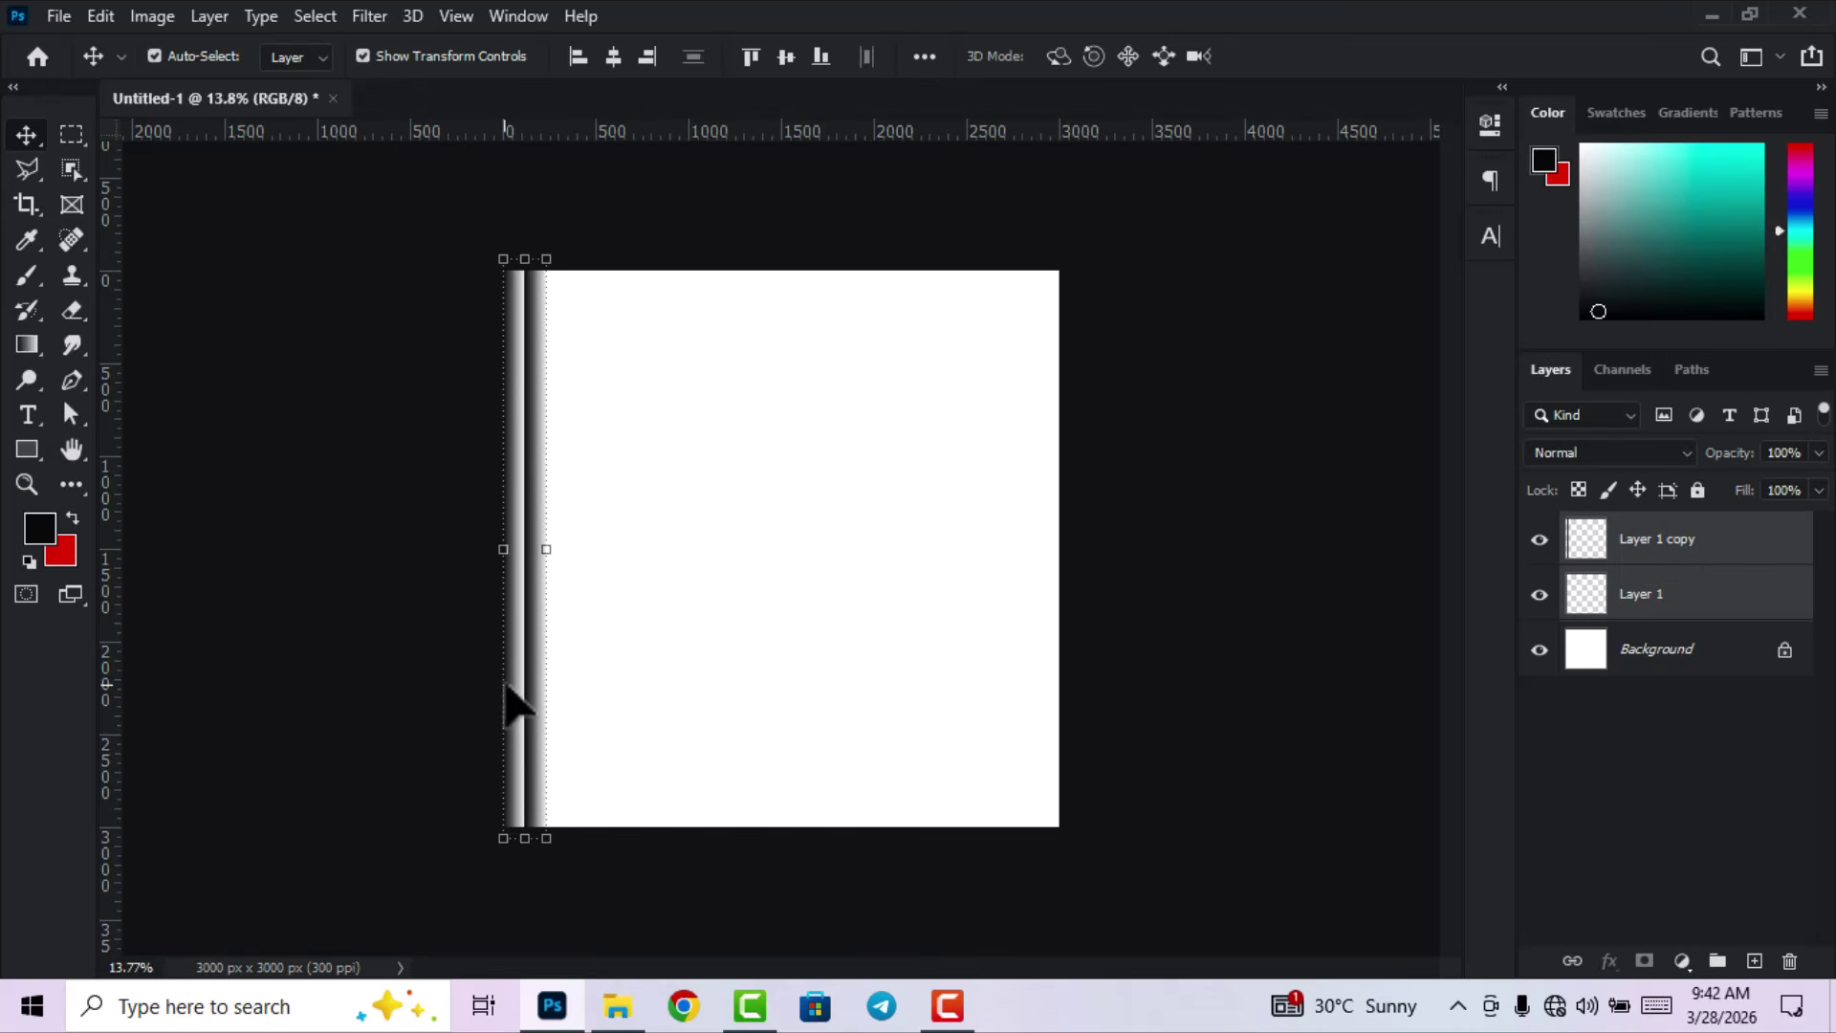
{"action": "left_click_drag", "start_coordinate": [551, 677], "coordinate": [581, 677]}
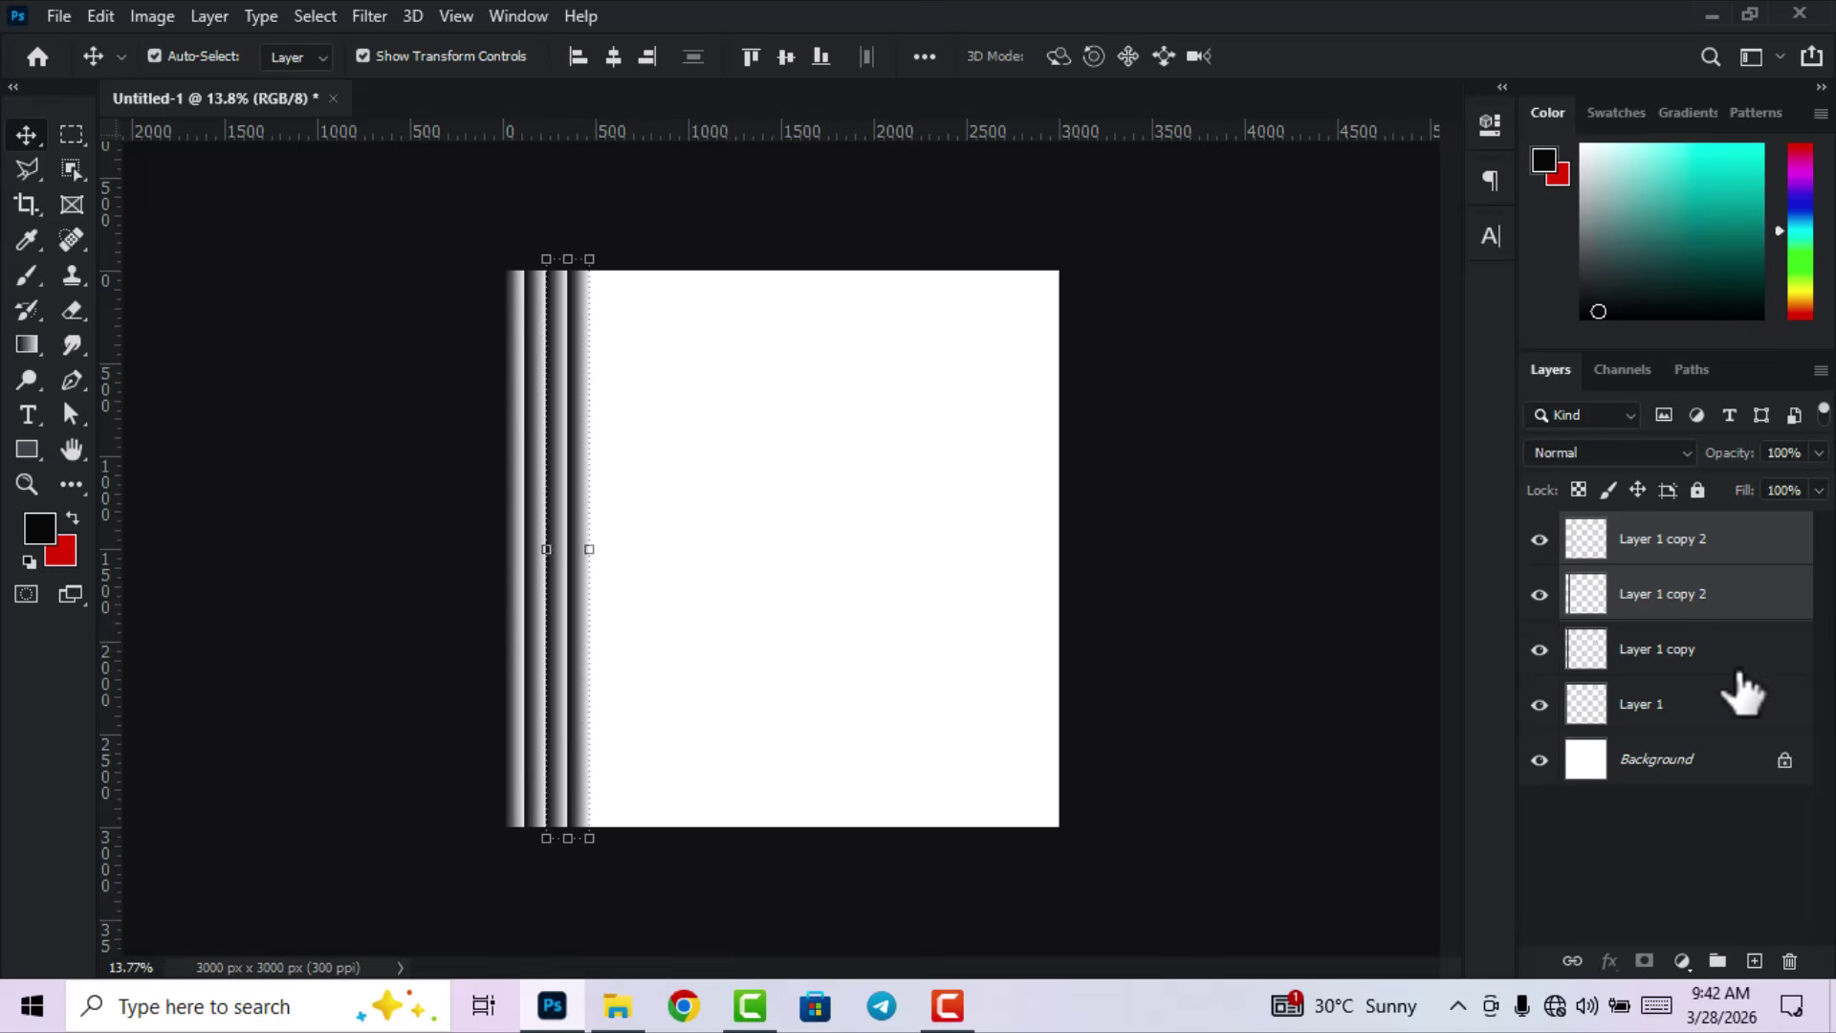
Duplicate all four strip layers and place the copies flush against the last strip, making eight strips.
{"action": "left_click", "coordinate": [1678, 716]}
{"action": "left_click", "coordinate": [1661, 541], "text": "shift"}
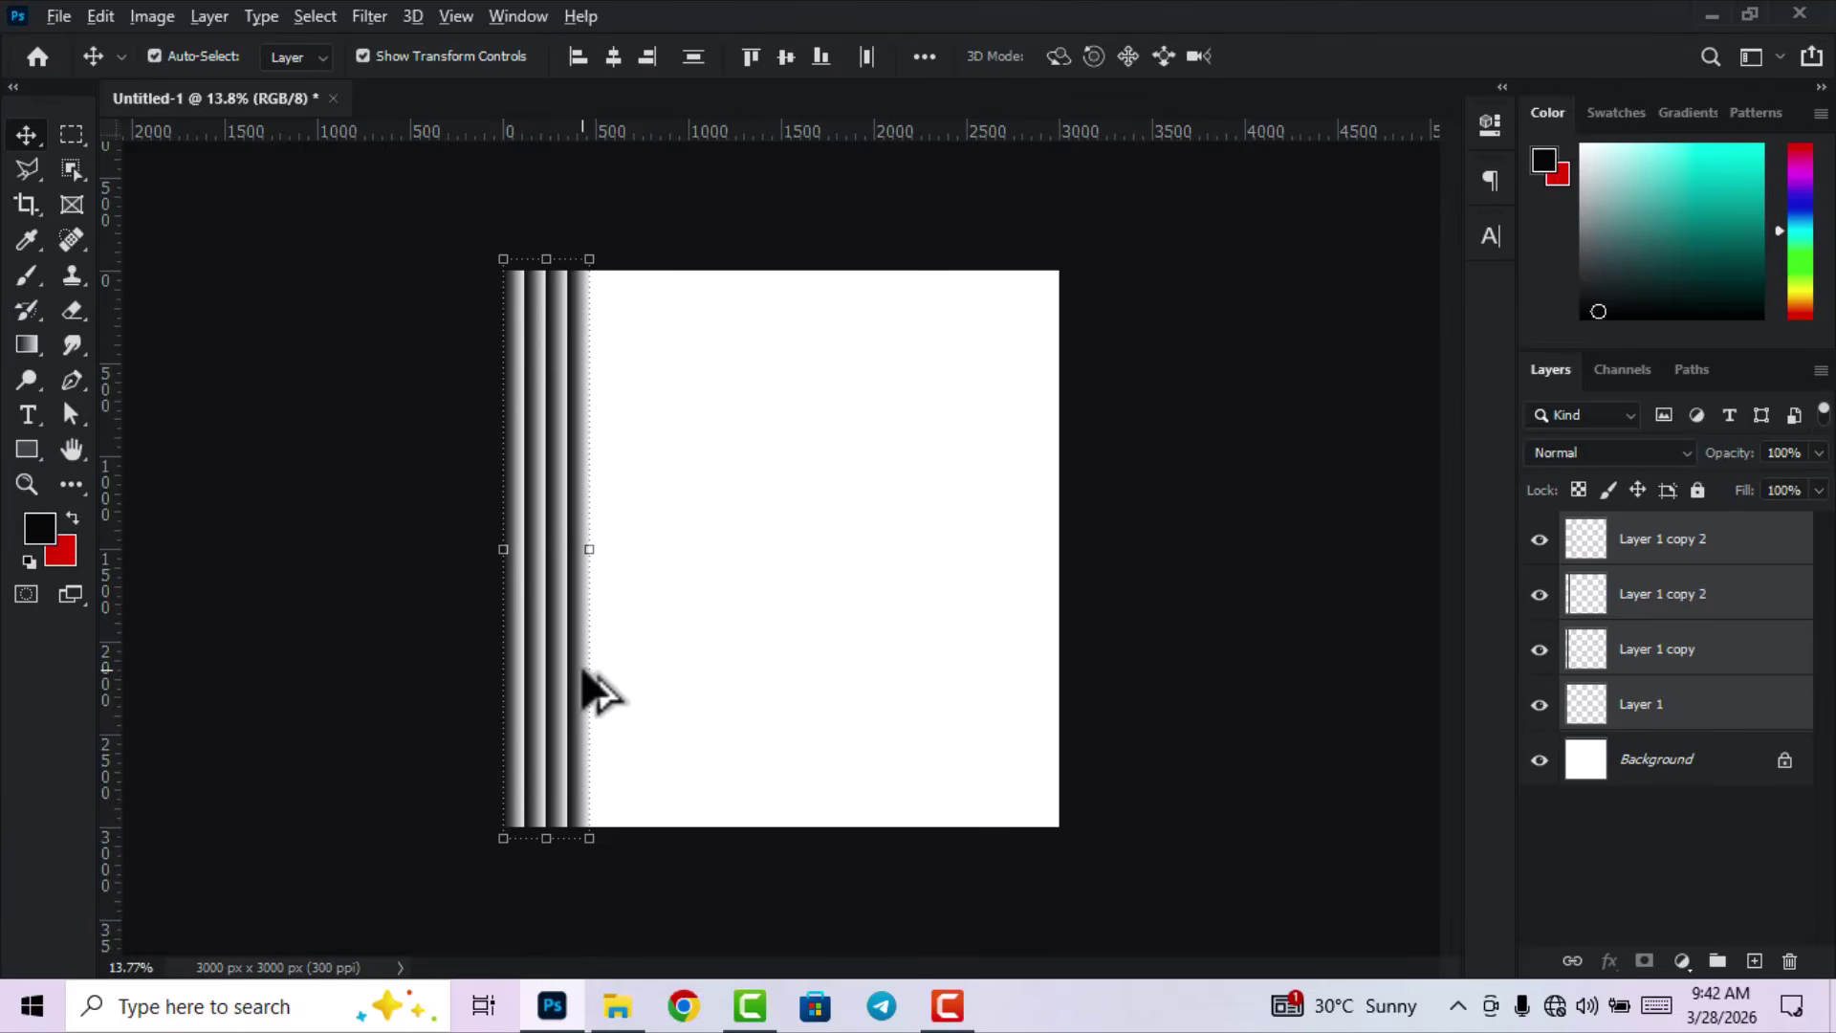
{"action": "left_click_drag", "start_coordinate": [574, 679], "coordinate": [651, 708]}
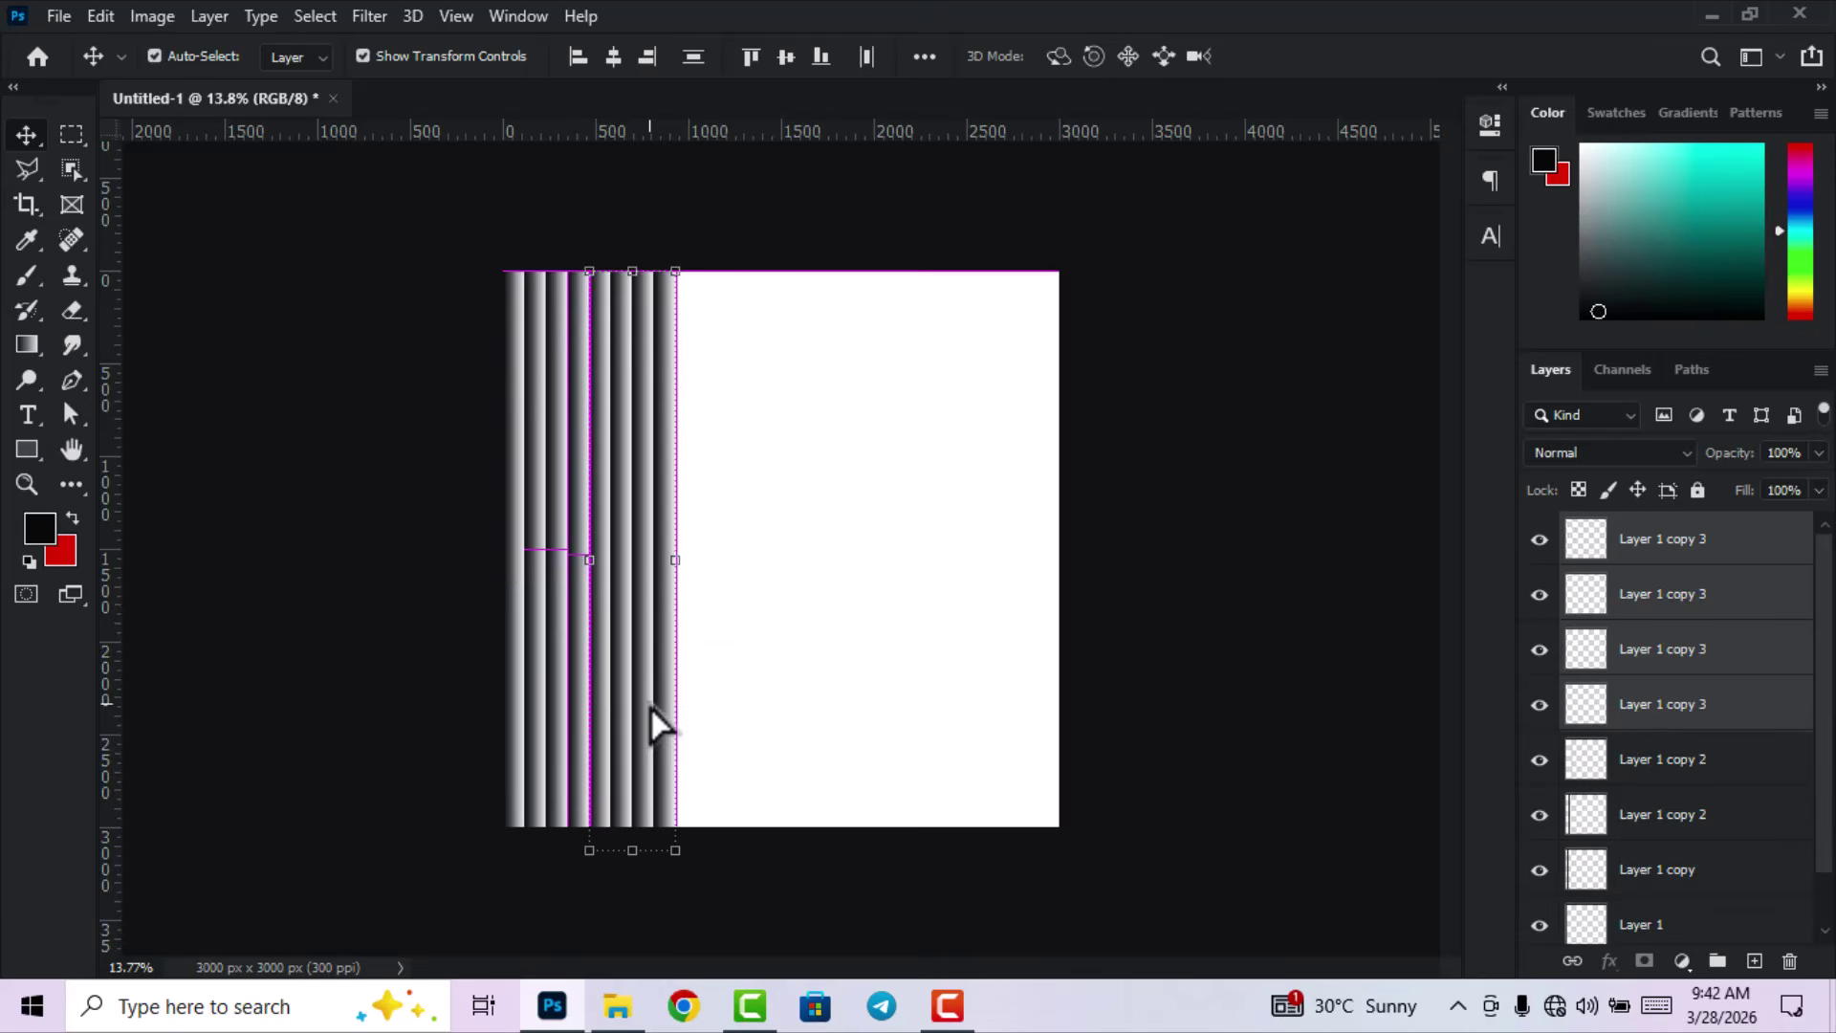
Select all eight strip layers, duplicate them and place the copies flush beside the originals.
{"action": "scroll", "coordinate": [1711, 846], "scroll_direction": "down", "scroll_amount": 1}
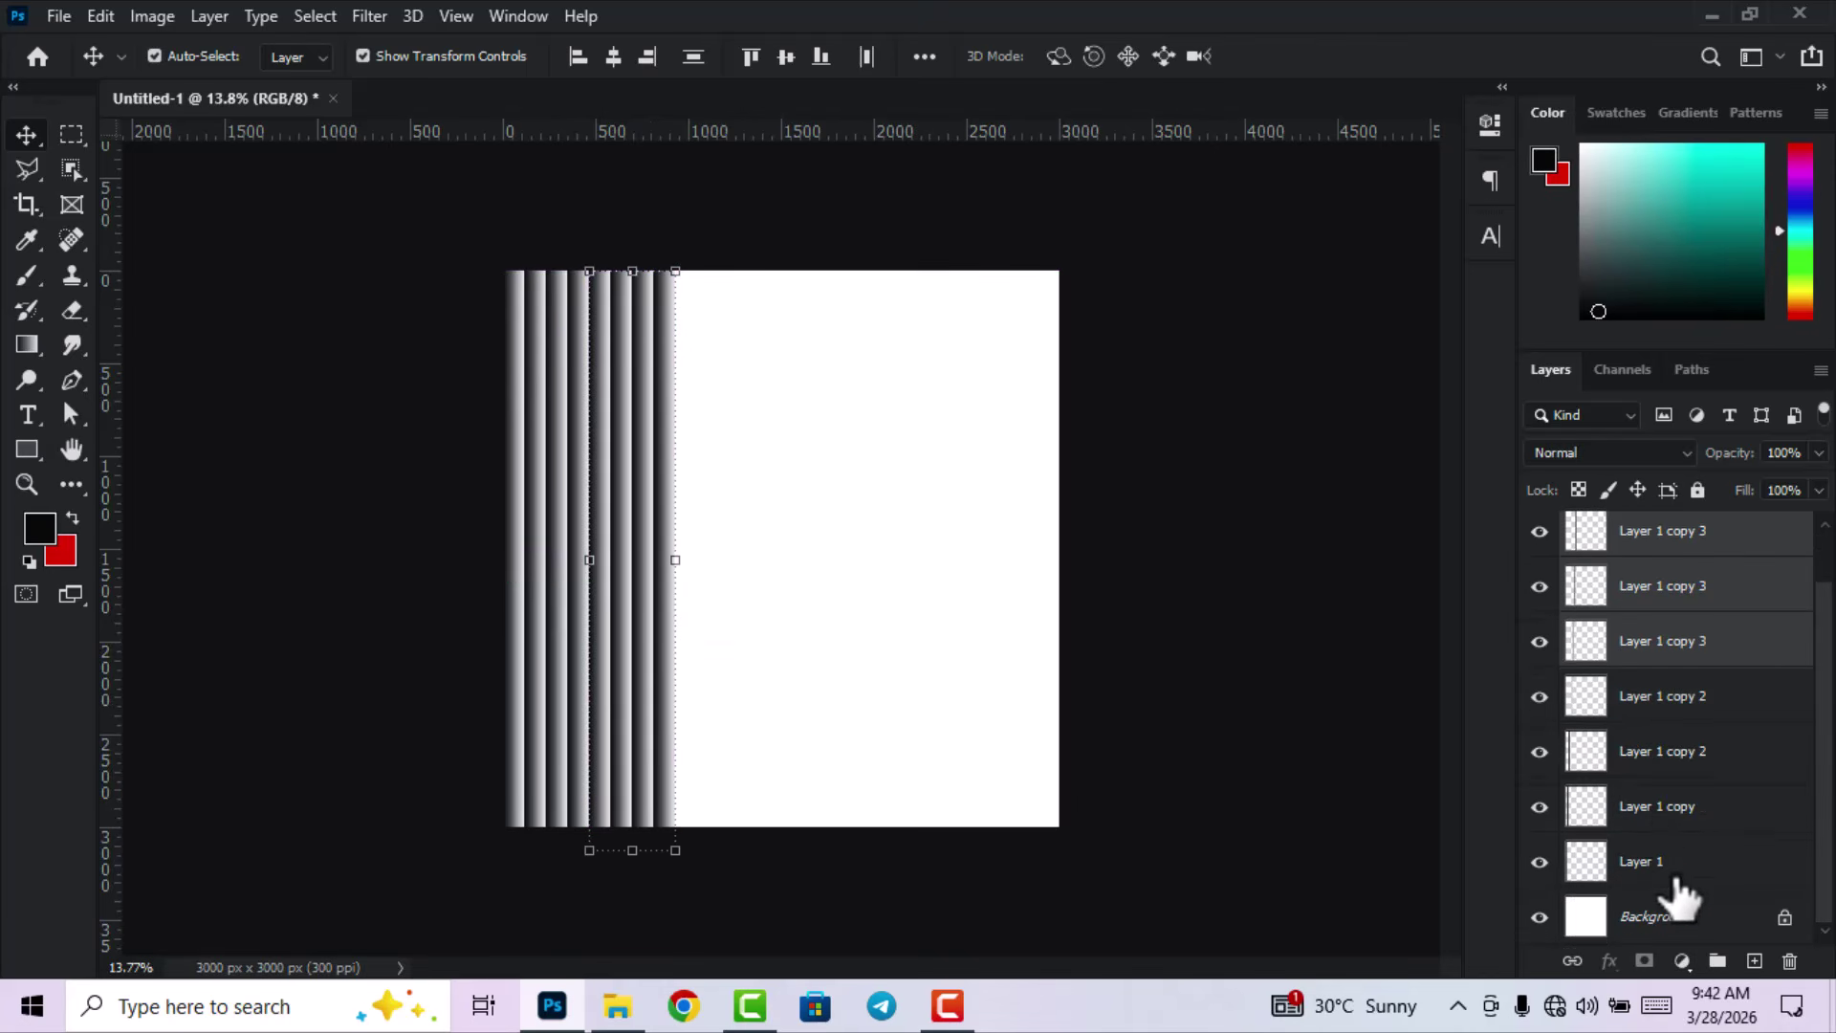
{"action": "left_click", "coordinate": [1678, 882]}
{"action": "scroll", "coordinate": [1686, 564], "scroll_direction": "up", "scroll_amount": 1}
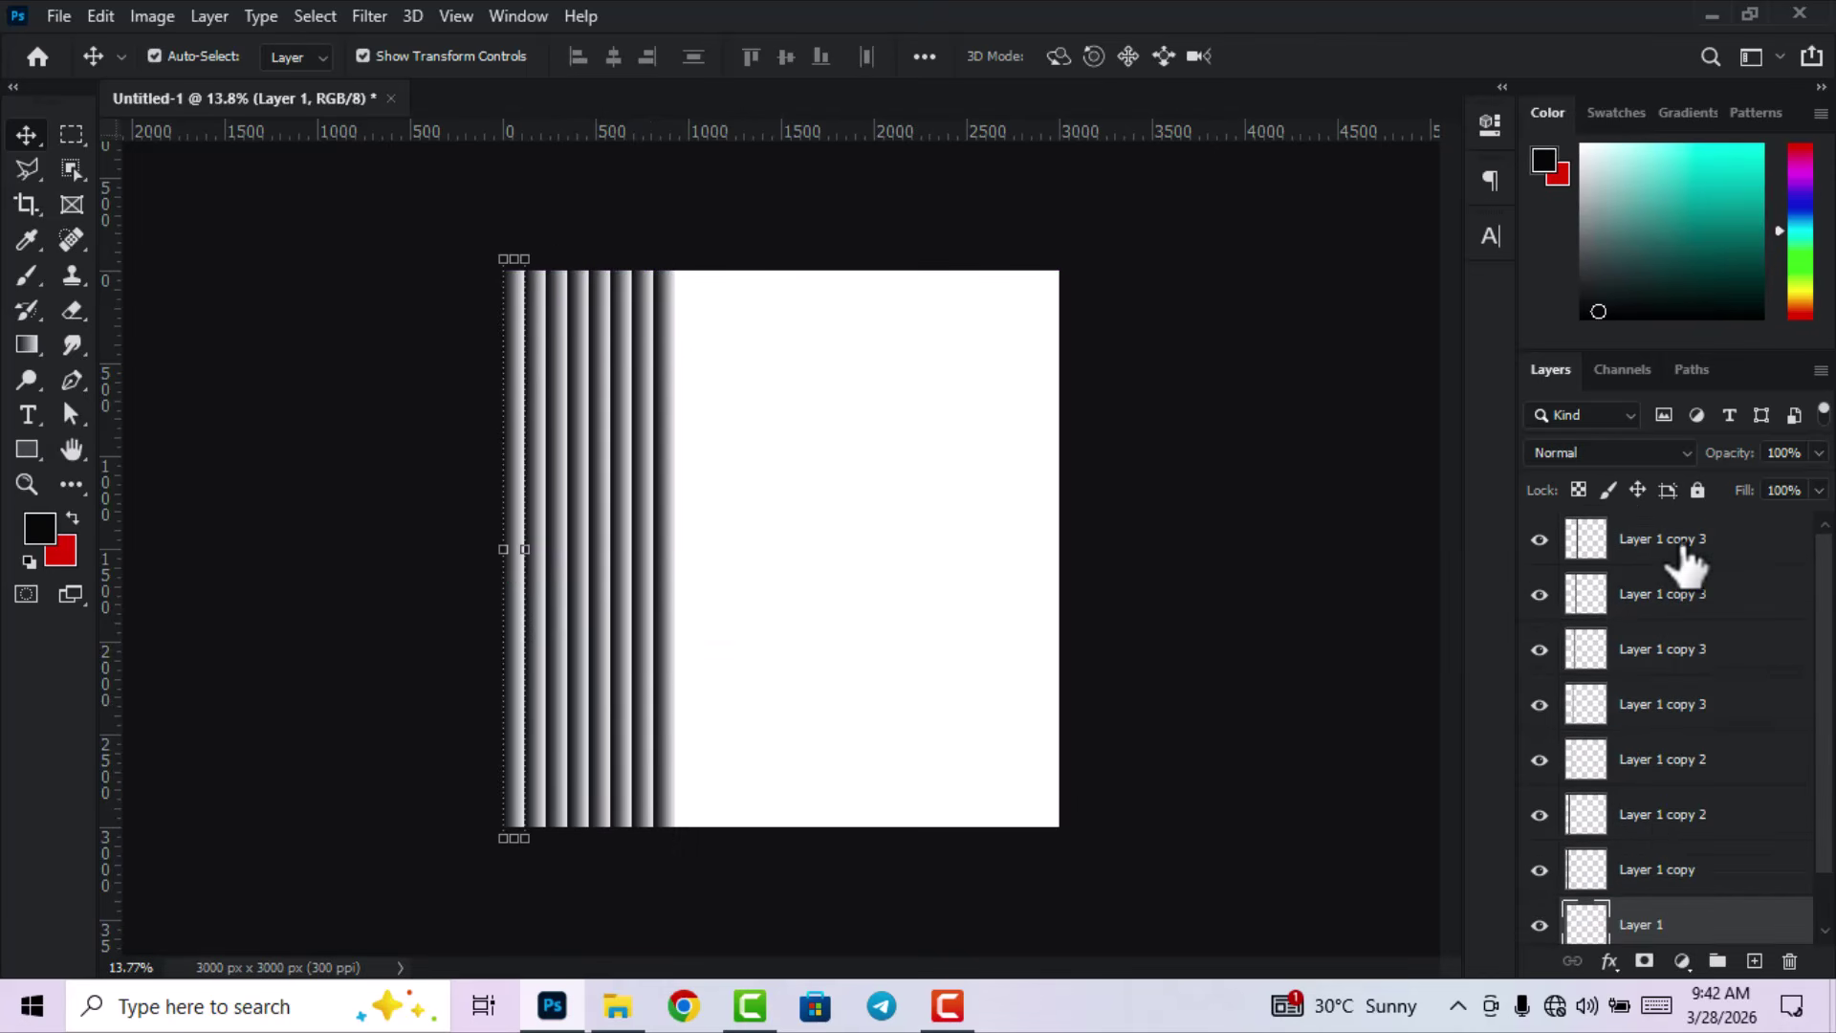
{"action": "left_click", "coordinate": [1683, 550], "text": "shift"}
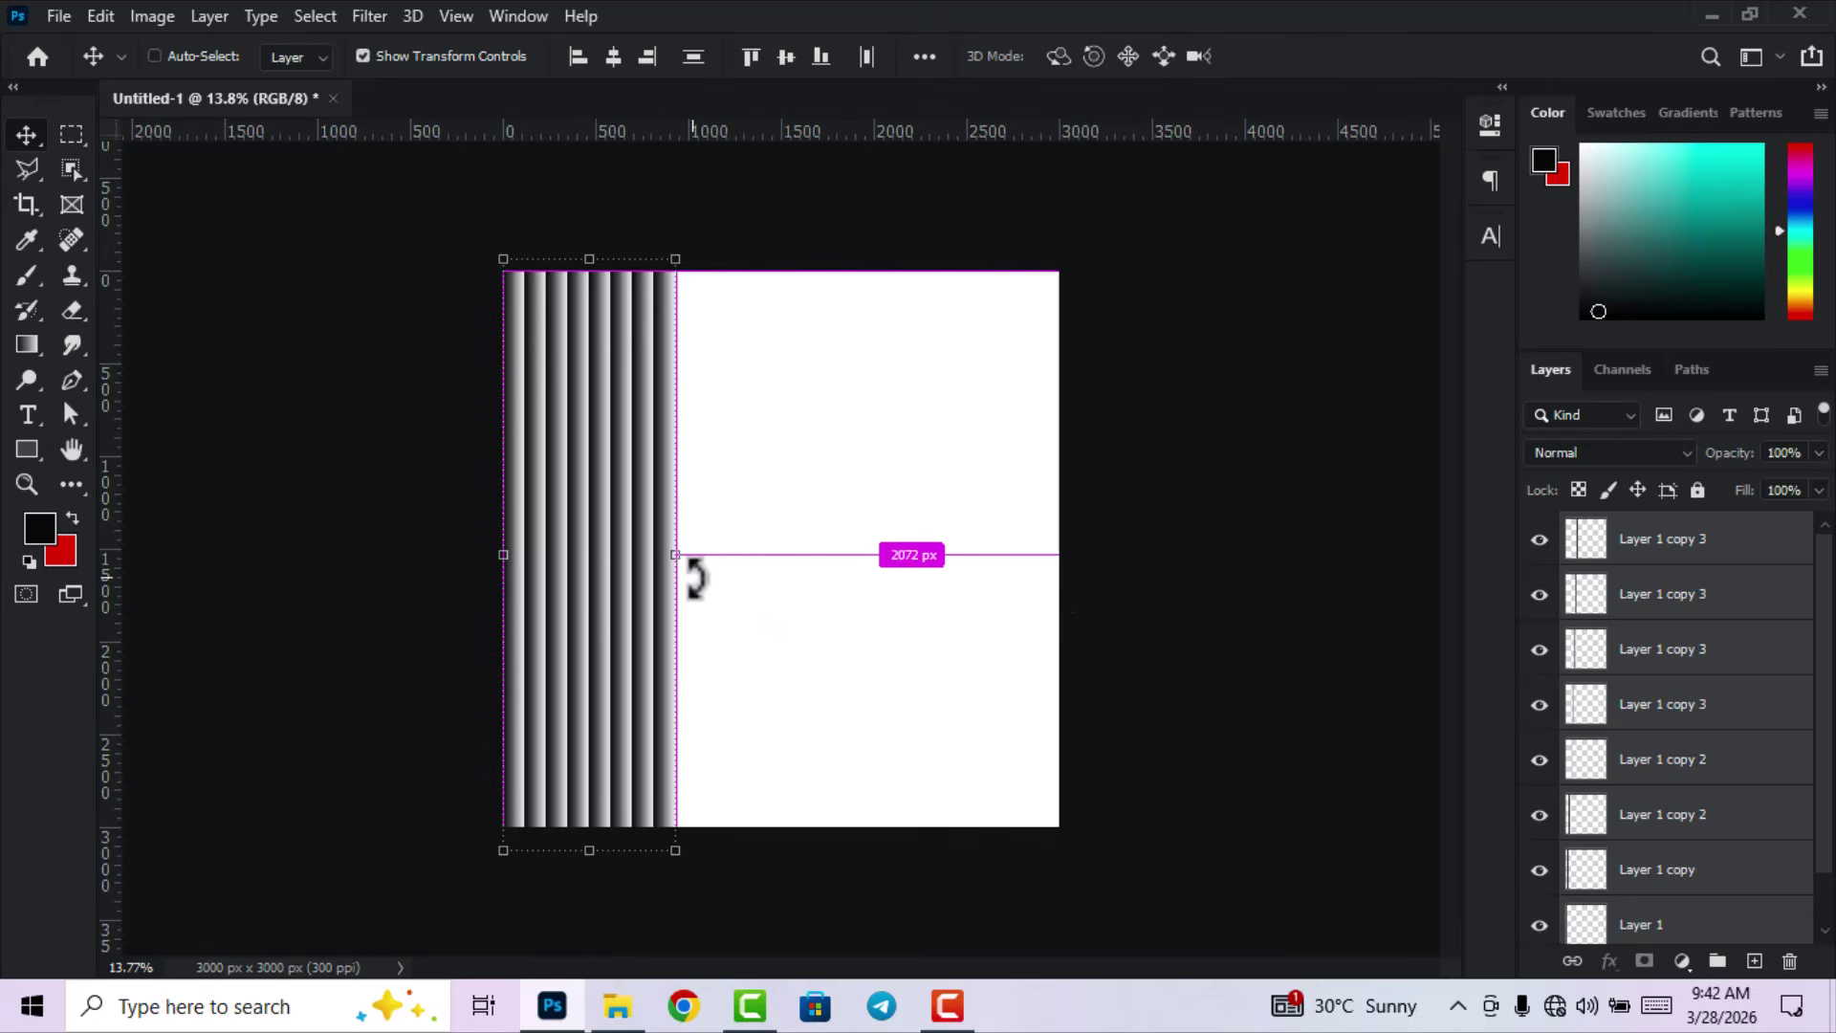
{"action": "key", "text": "ctrl+j"}
{"action": "left_click_drag", "start_coordinate": [623, 640], "coordinate": [790, 622]}
Select all sixteen strip layers and duplicate them across the remaining white area to cover the whole canvas.
{"action": "scroll", "coordinate": [1764, 750], "scroll_direction": "down", "scroll_amount": 5}
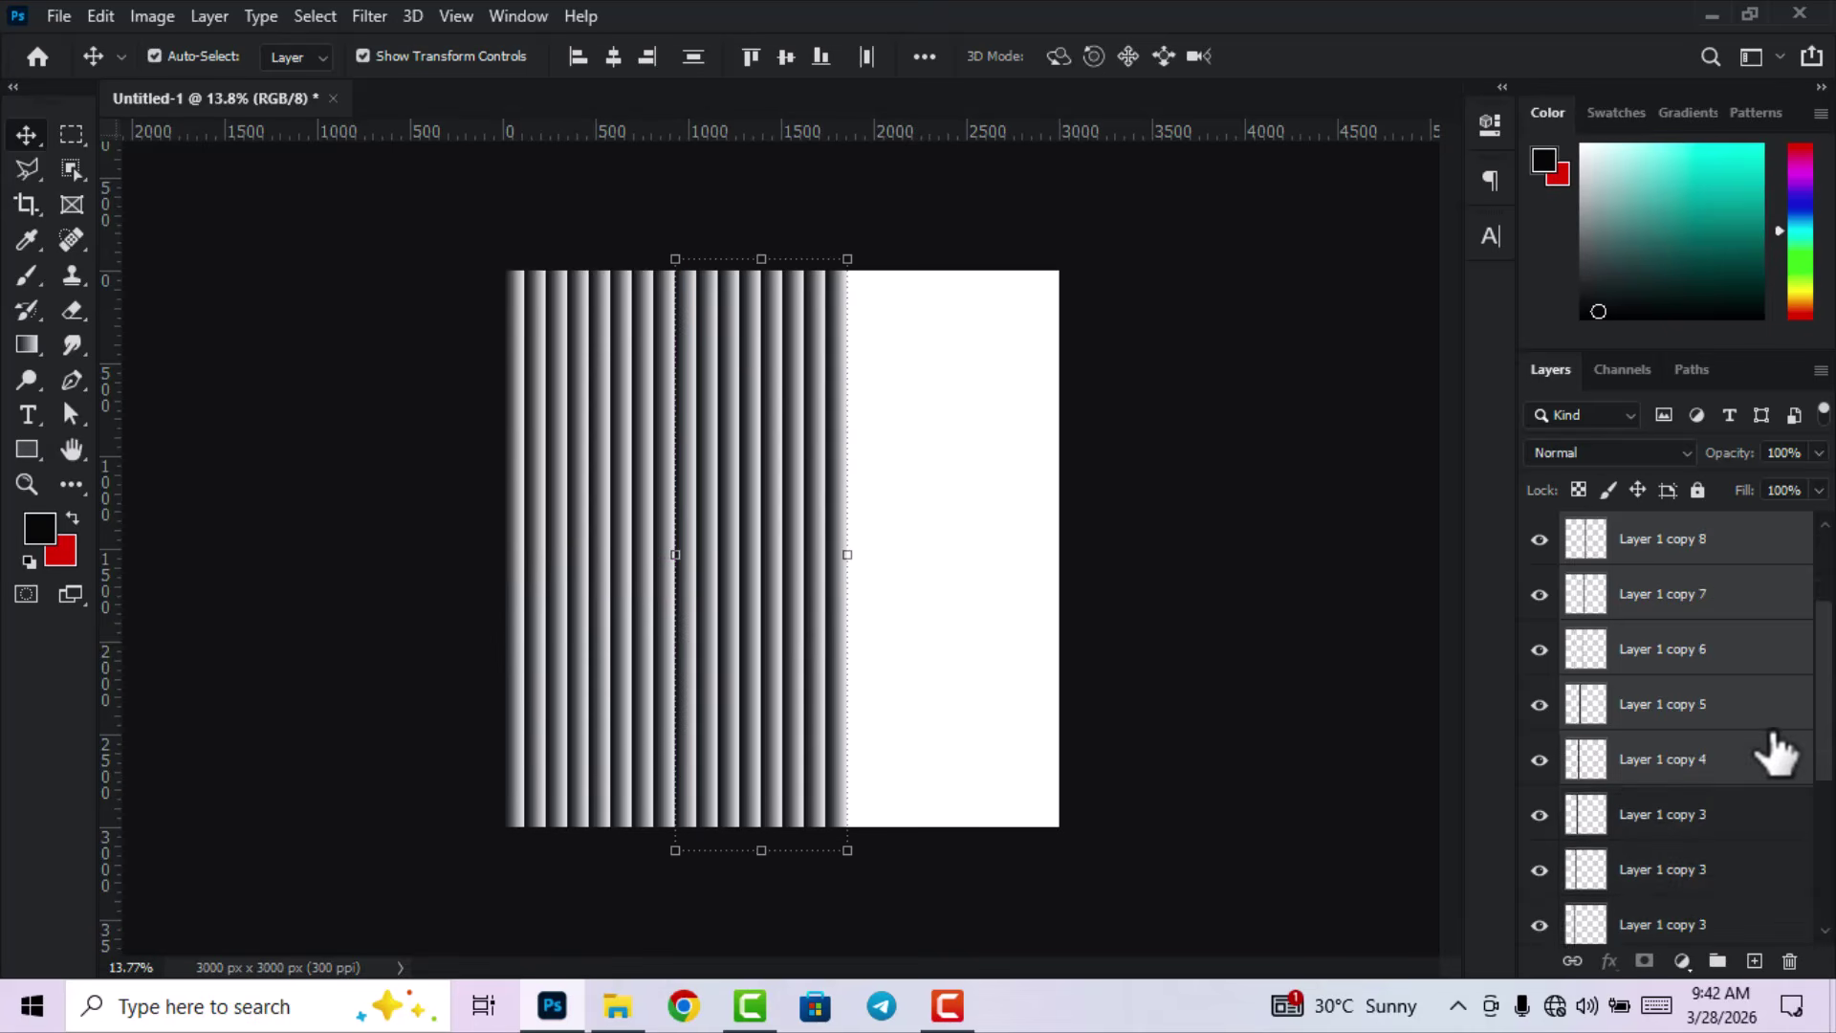
{"action": "left_click", "coordinate": [1706, 872]}
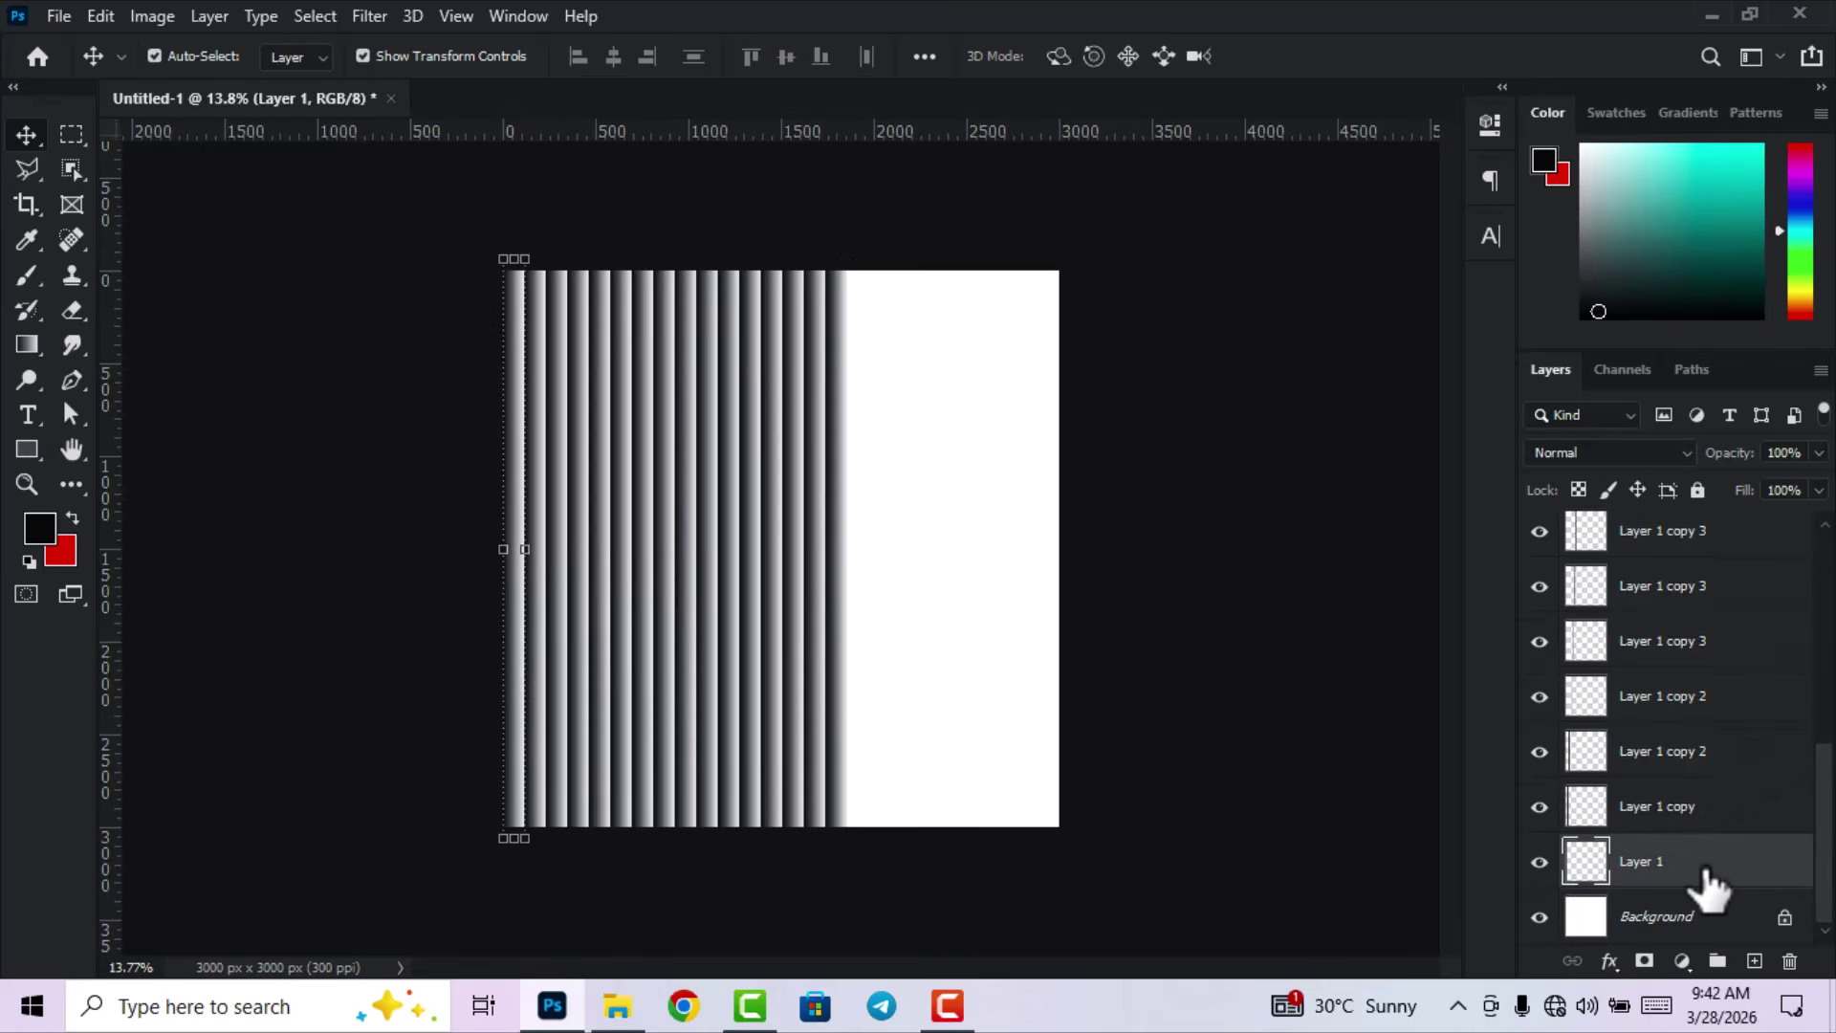
{"action": "scroll", "coordinate": [1706, 884], "scroll_direction": "up", "scroll_amount": 5}
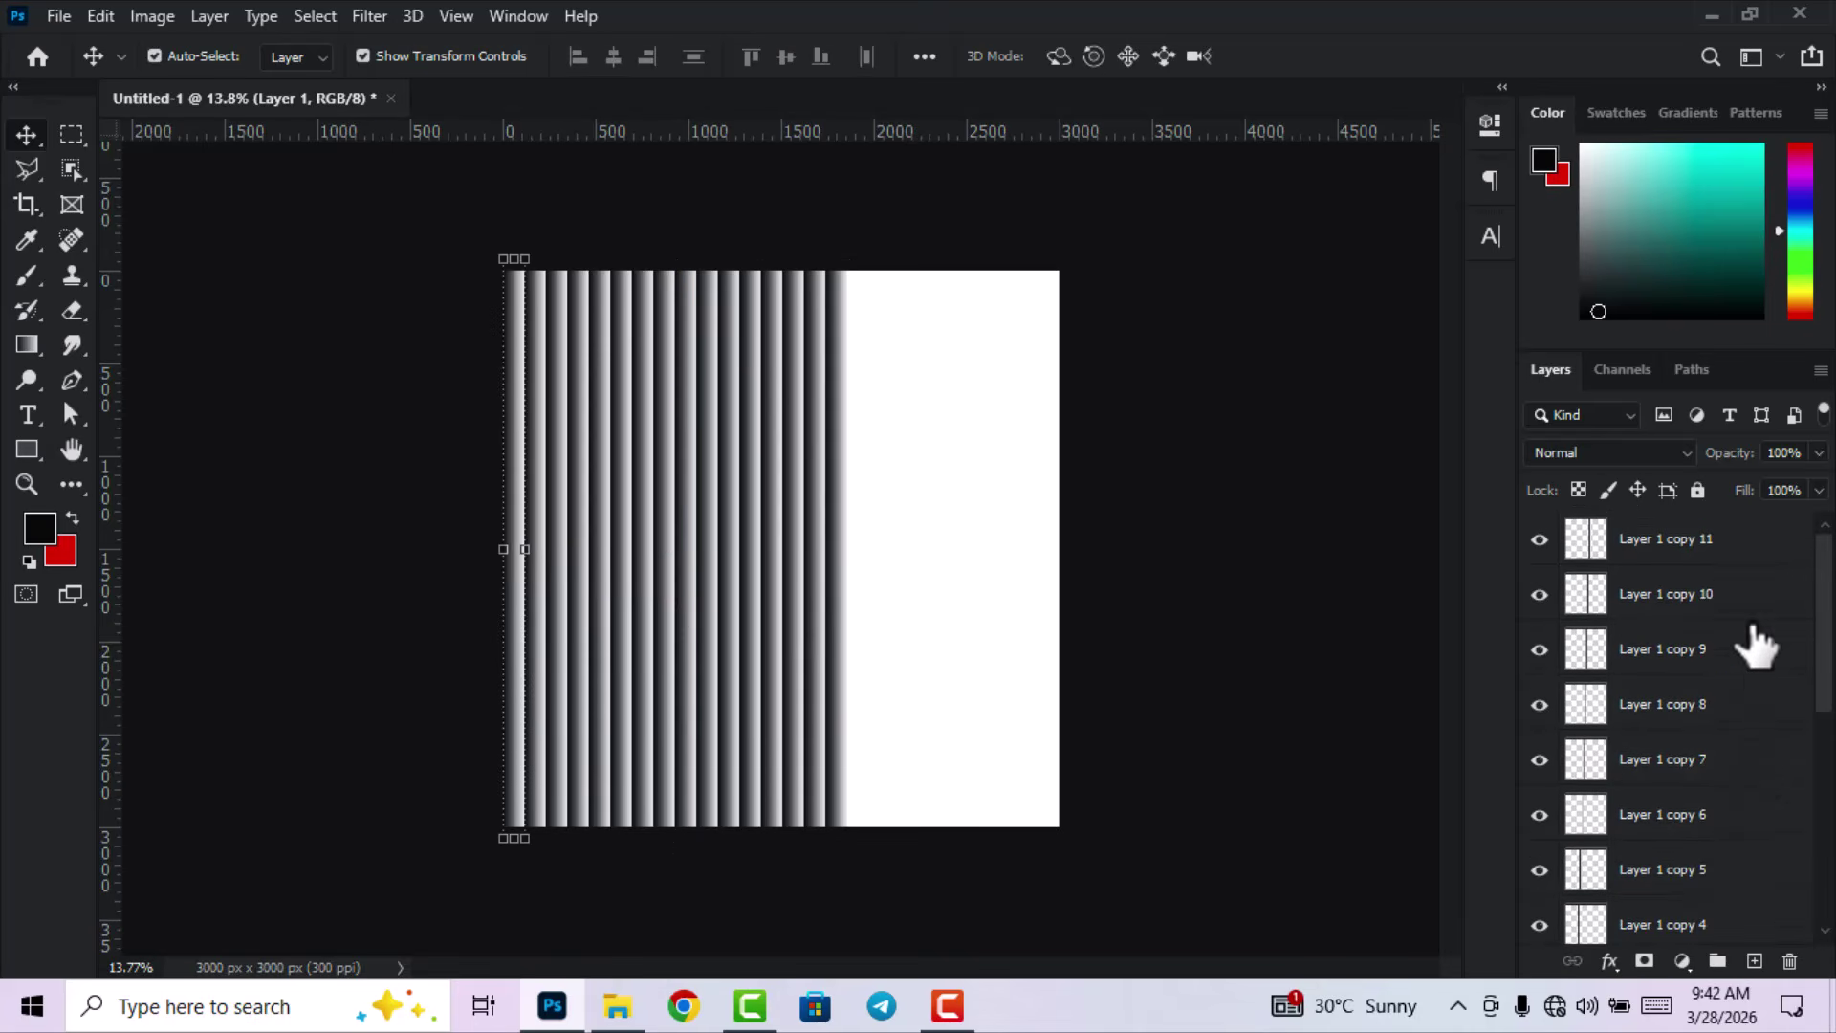
{"action": "left_click", "coordinate": [1732, 552], "text": "shift"}
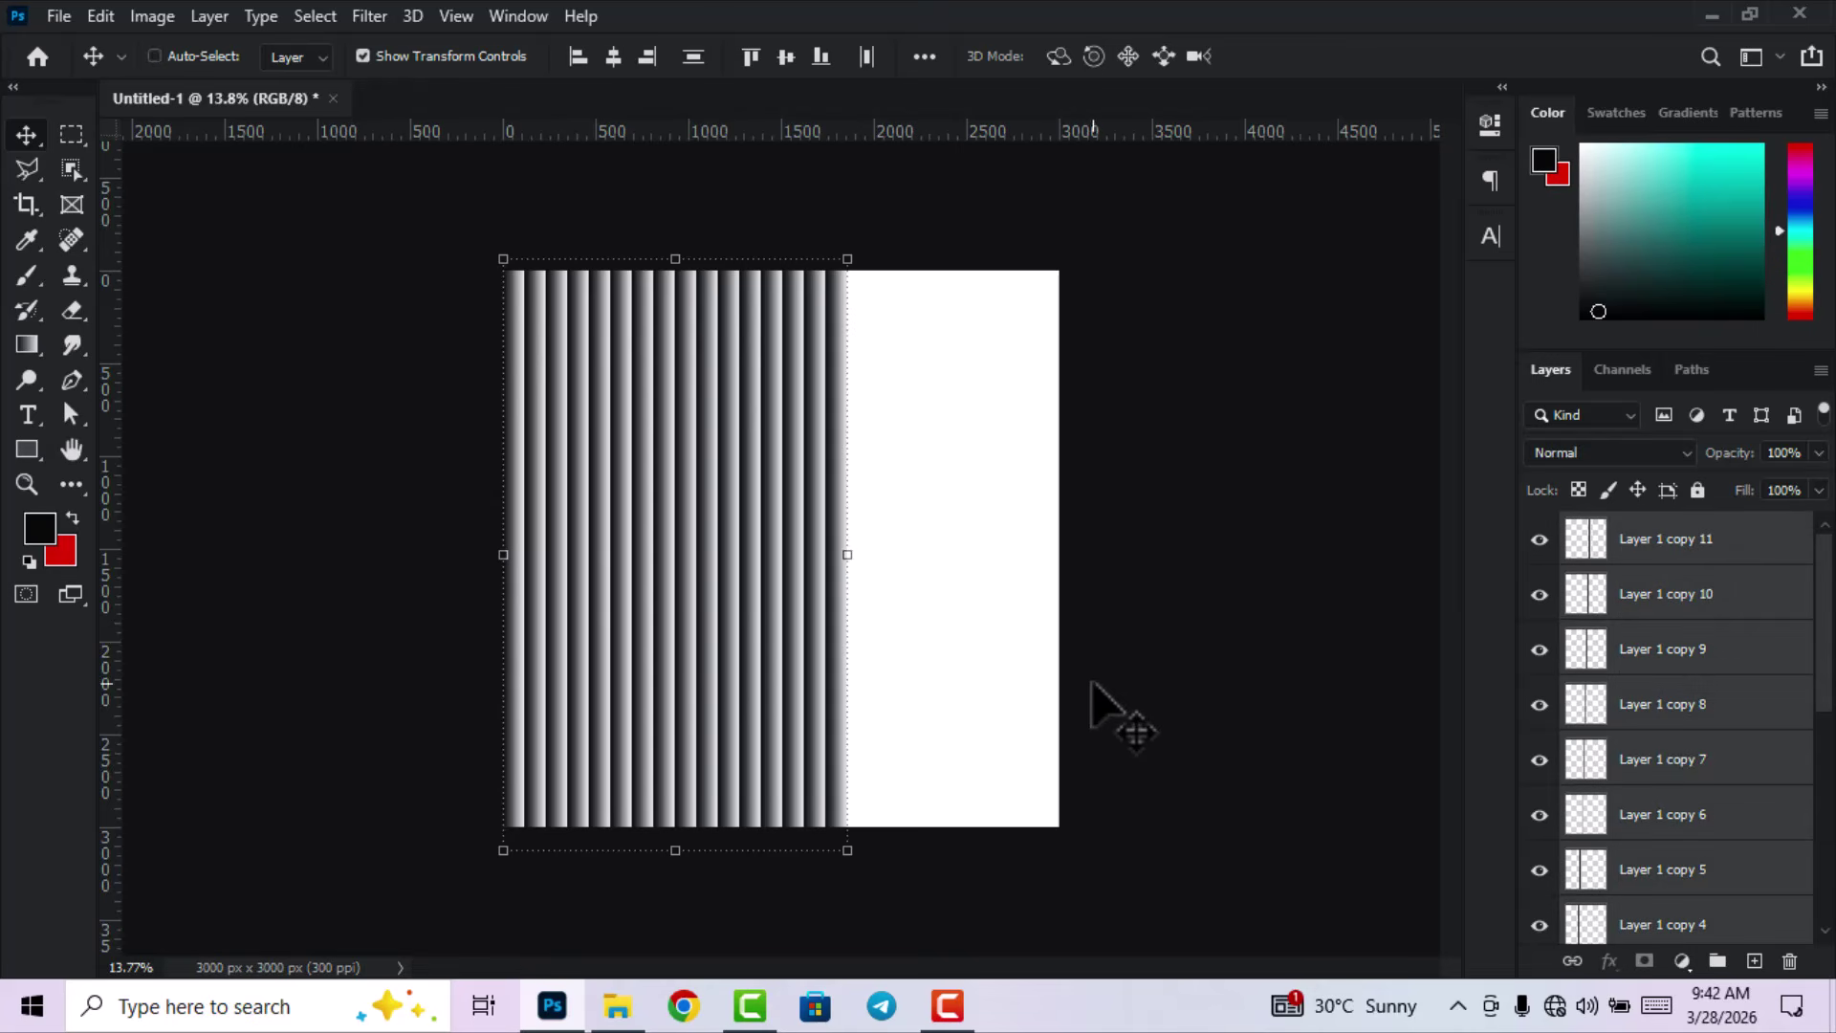
{"action": "left_click_drag", "start_coordinate": [855, 665], "coordinate": [1072, 647]}
Save the strip pattern as a Photoshop file named "glass texture effect" in New folder (3) on the Desktop.
{"action": "scroll", "coordinate": [1712, 755], "scroll_direction": "down", "scroll_amount": 10}
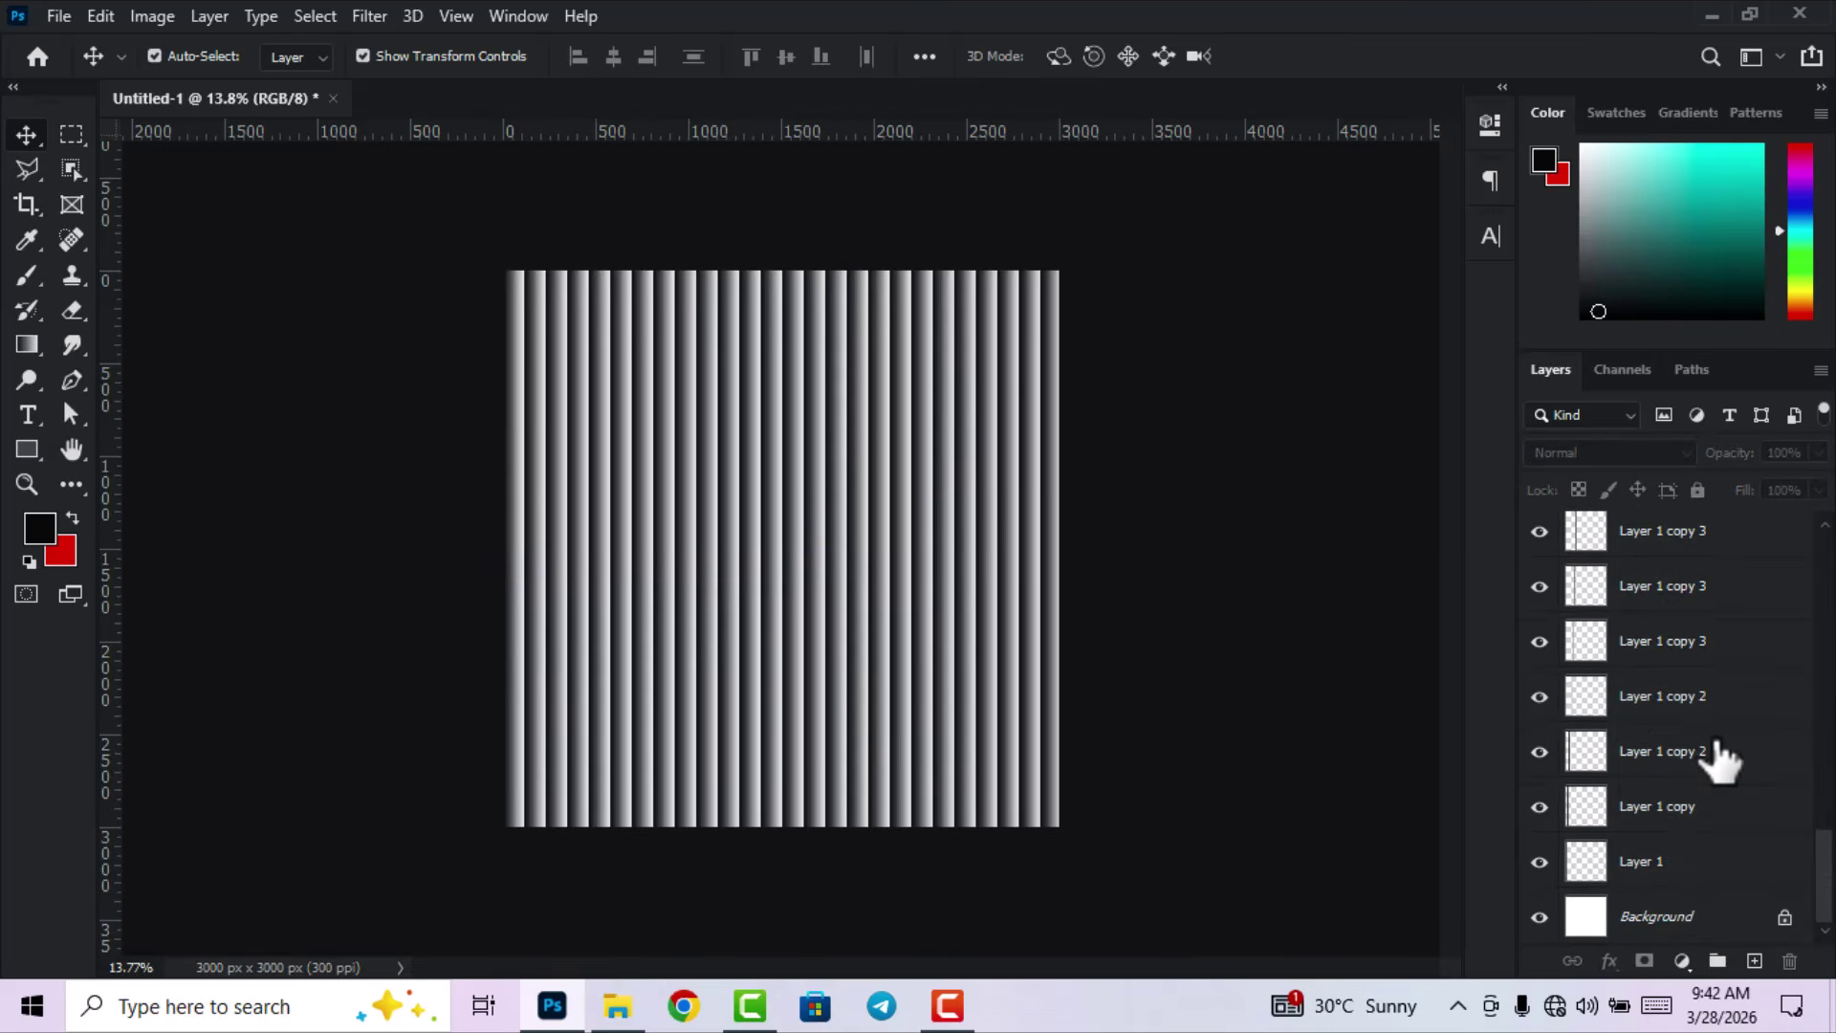
{"action": "scroll", "coordinate": [1004, 544], "scroll_direction": "down", "scroll_amount": 2}
{"action": "scroll", "coordinate": [1001, 543], "scroll_direction": "up", "scroll_amount": 1}
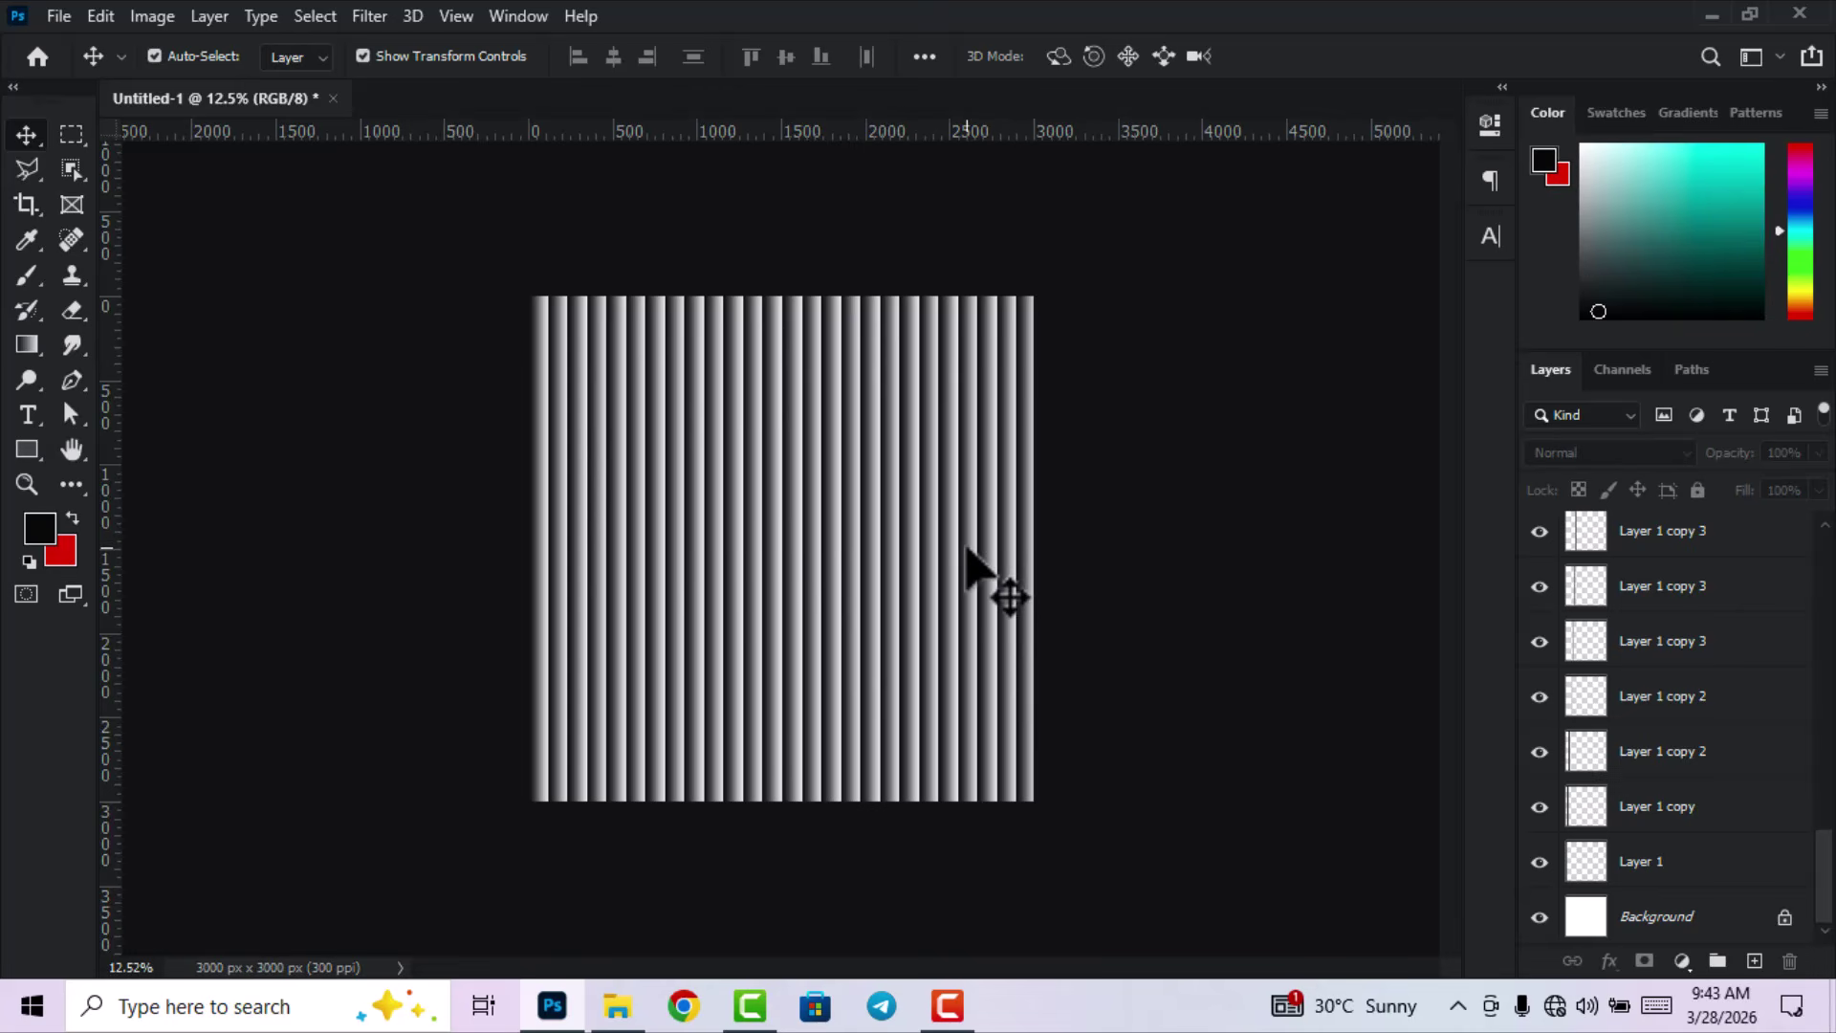
{"action": "left_click", "coordinate": [61, 16]}
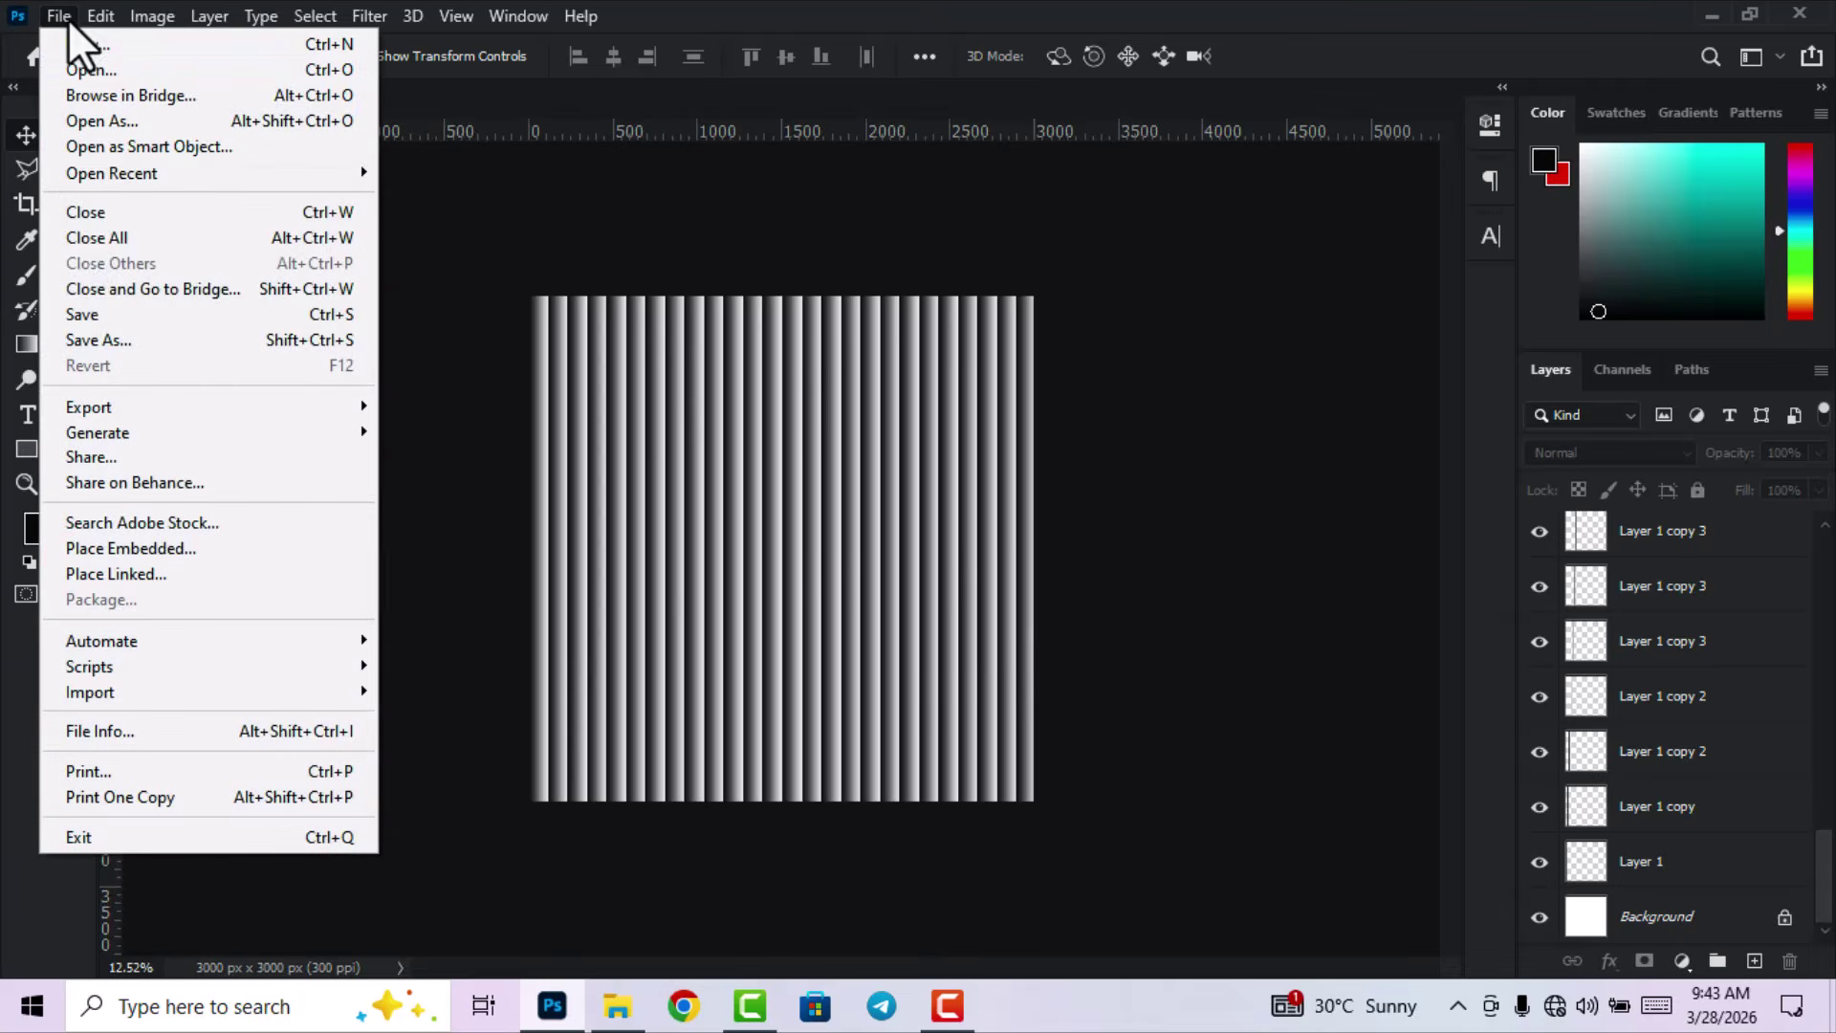
{"action": "left_click", "coordinate": [90, 342]}
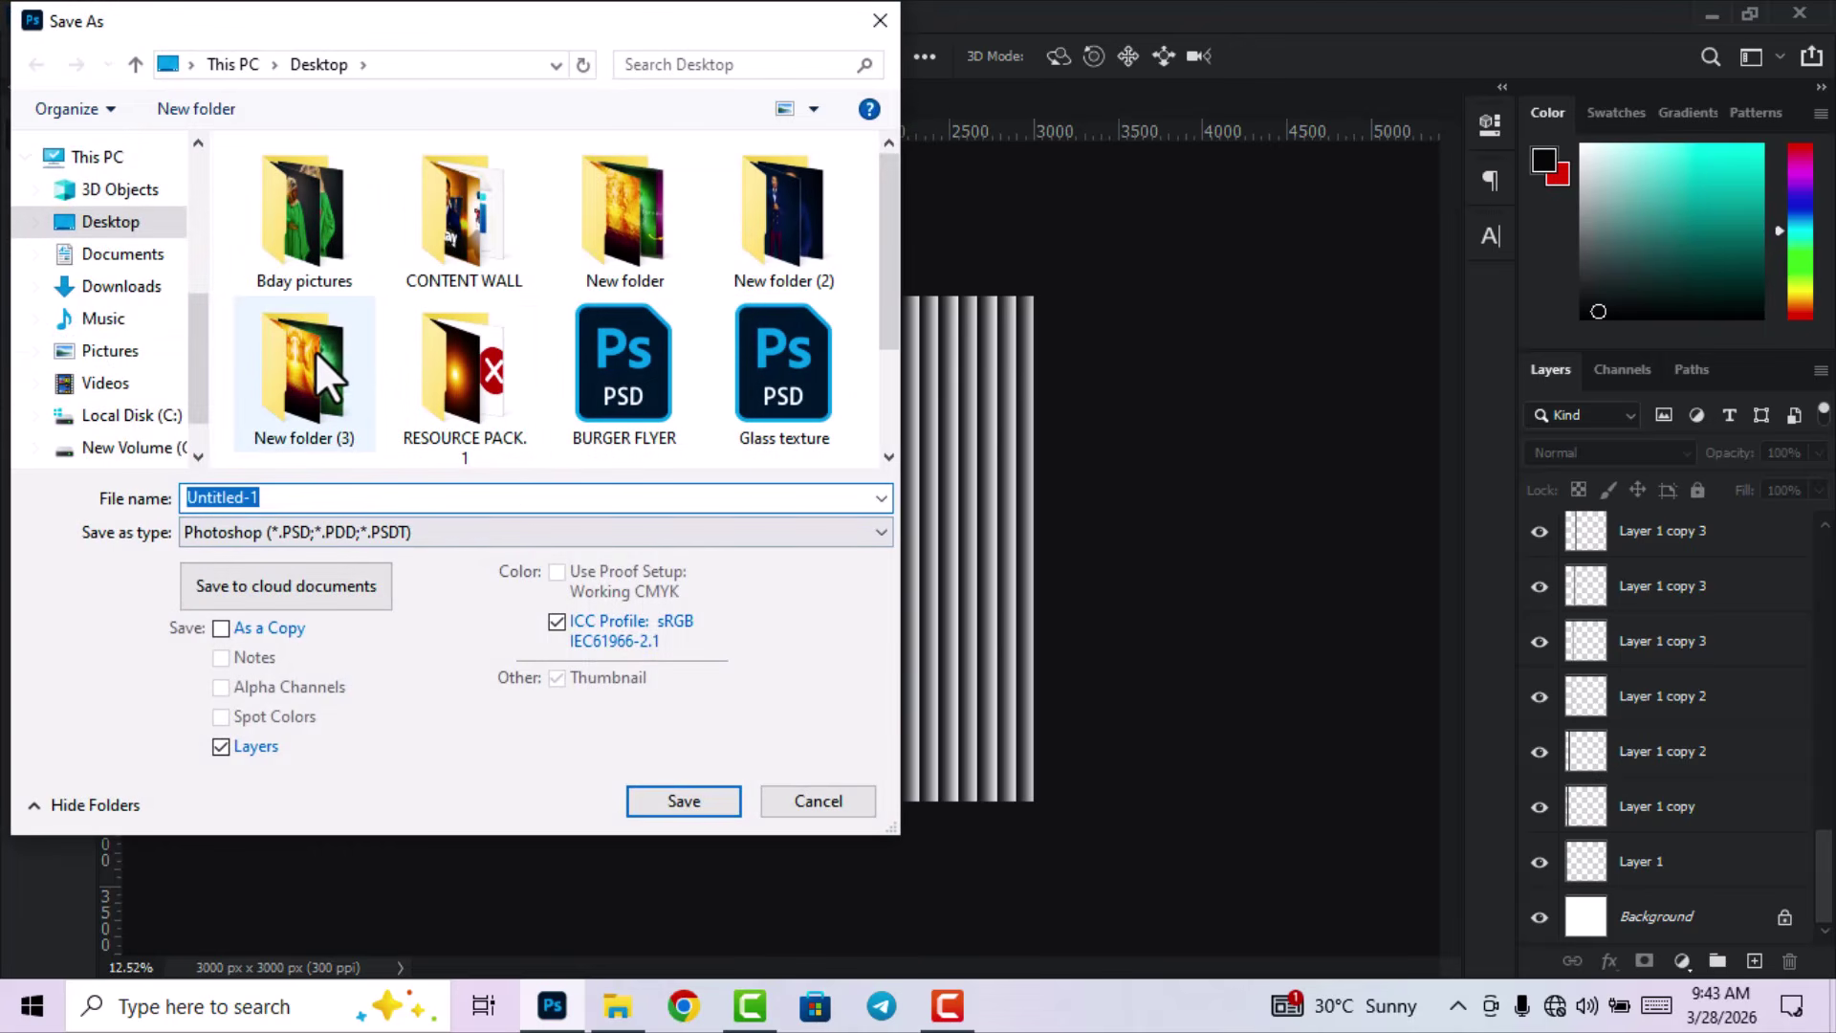
{"action": "double_click", "coordinate": [314, 350]}
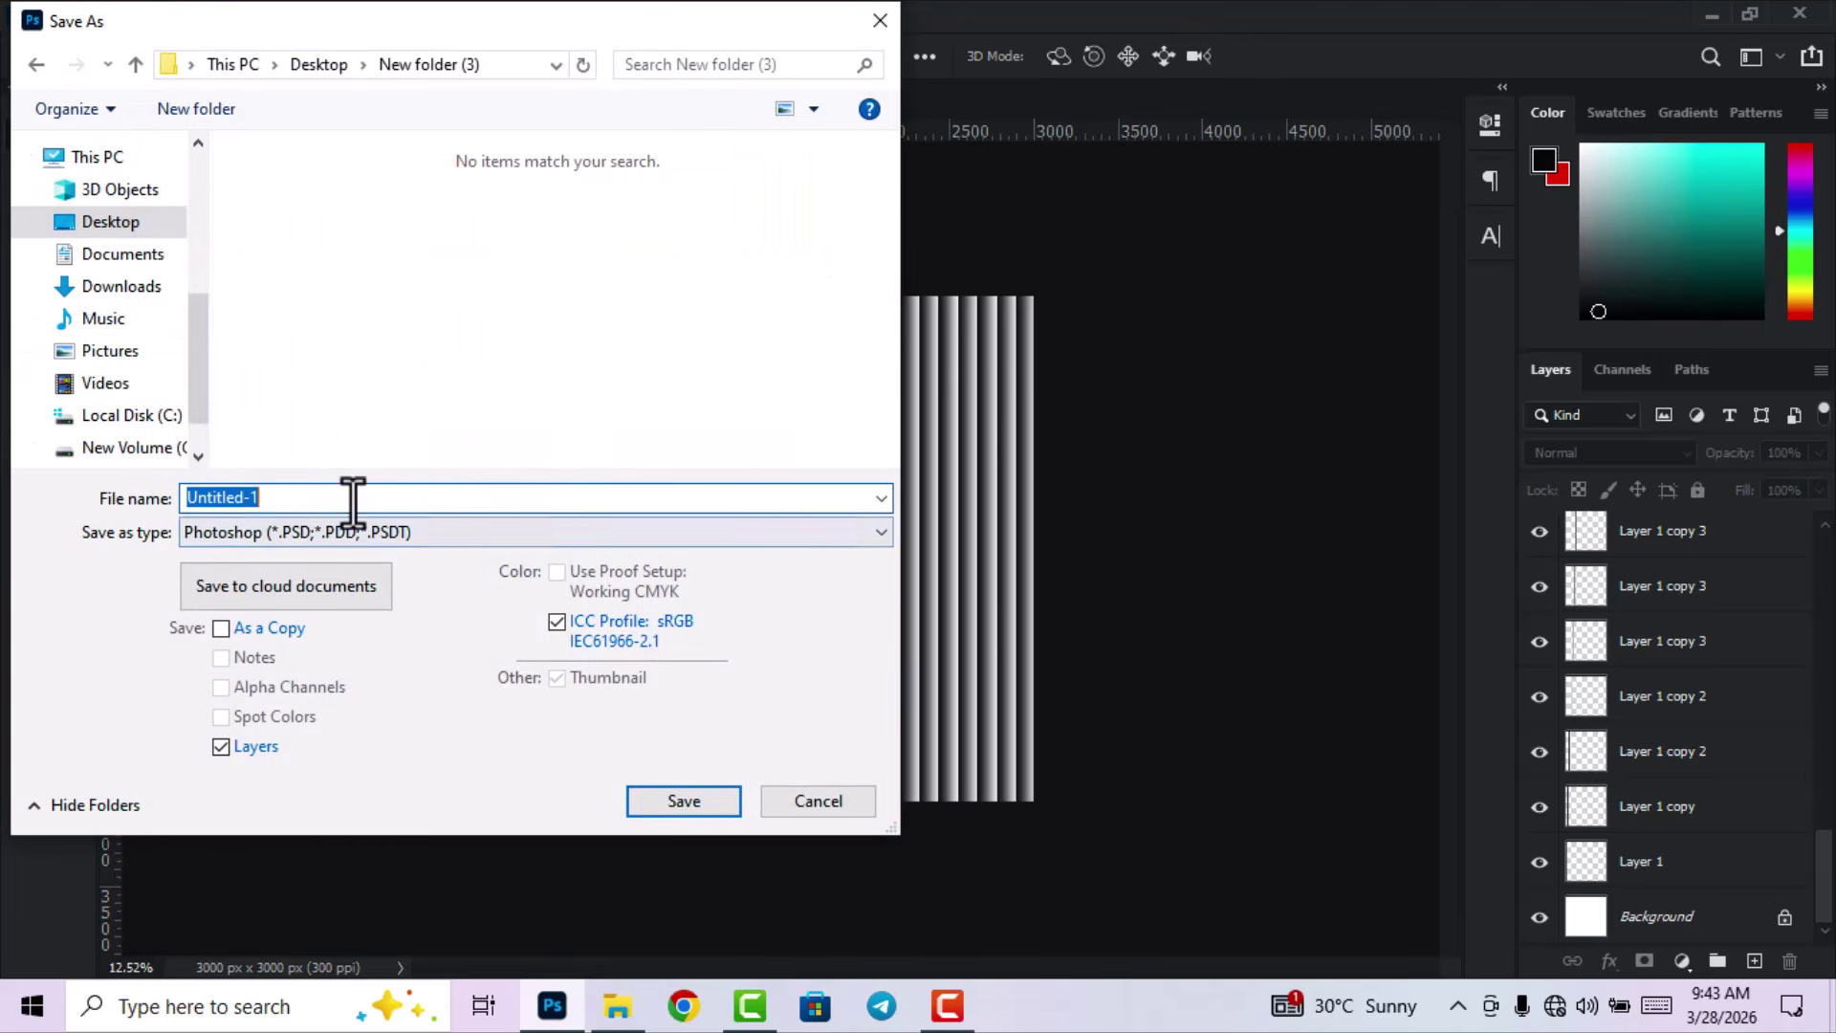
{"action": "type", "text": "glass texture effect"}
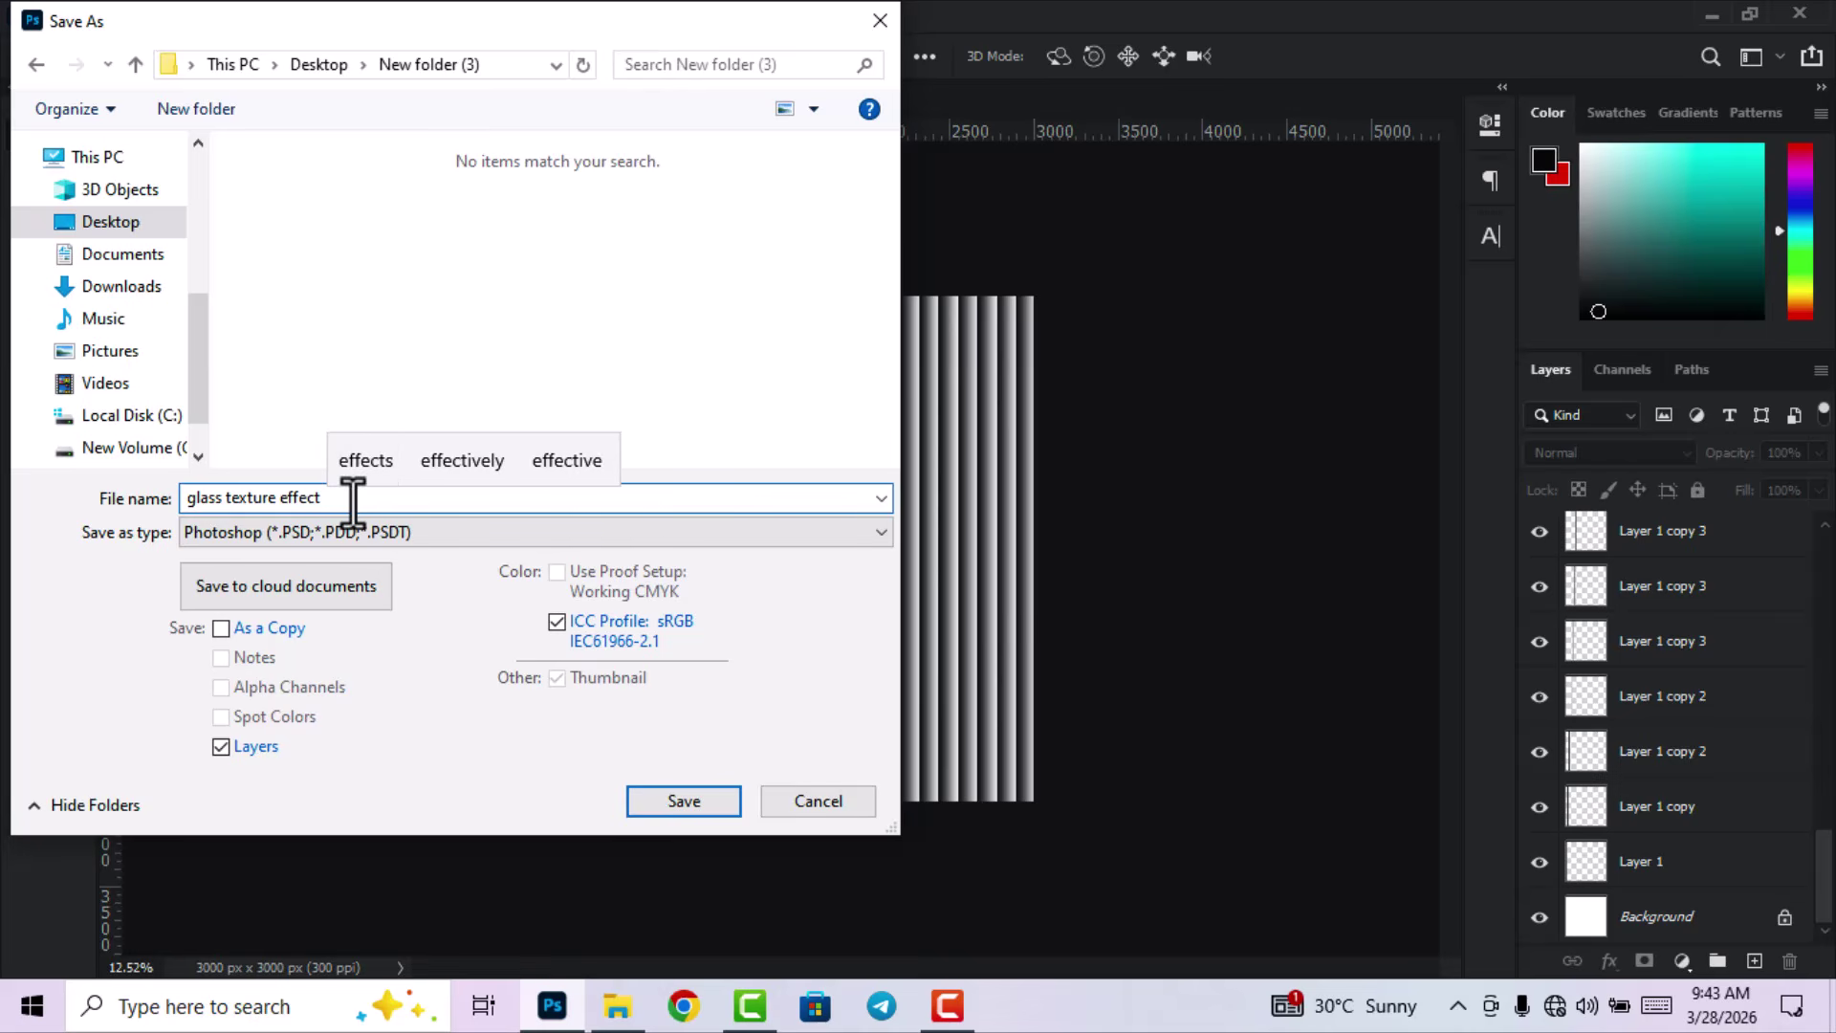
{"action": "left_click", "coordinate": [683, 801]}
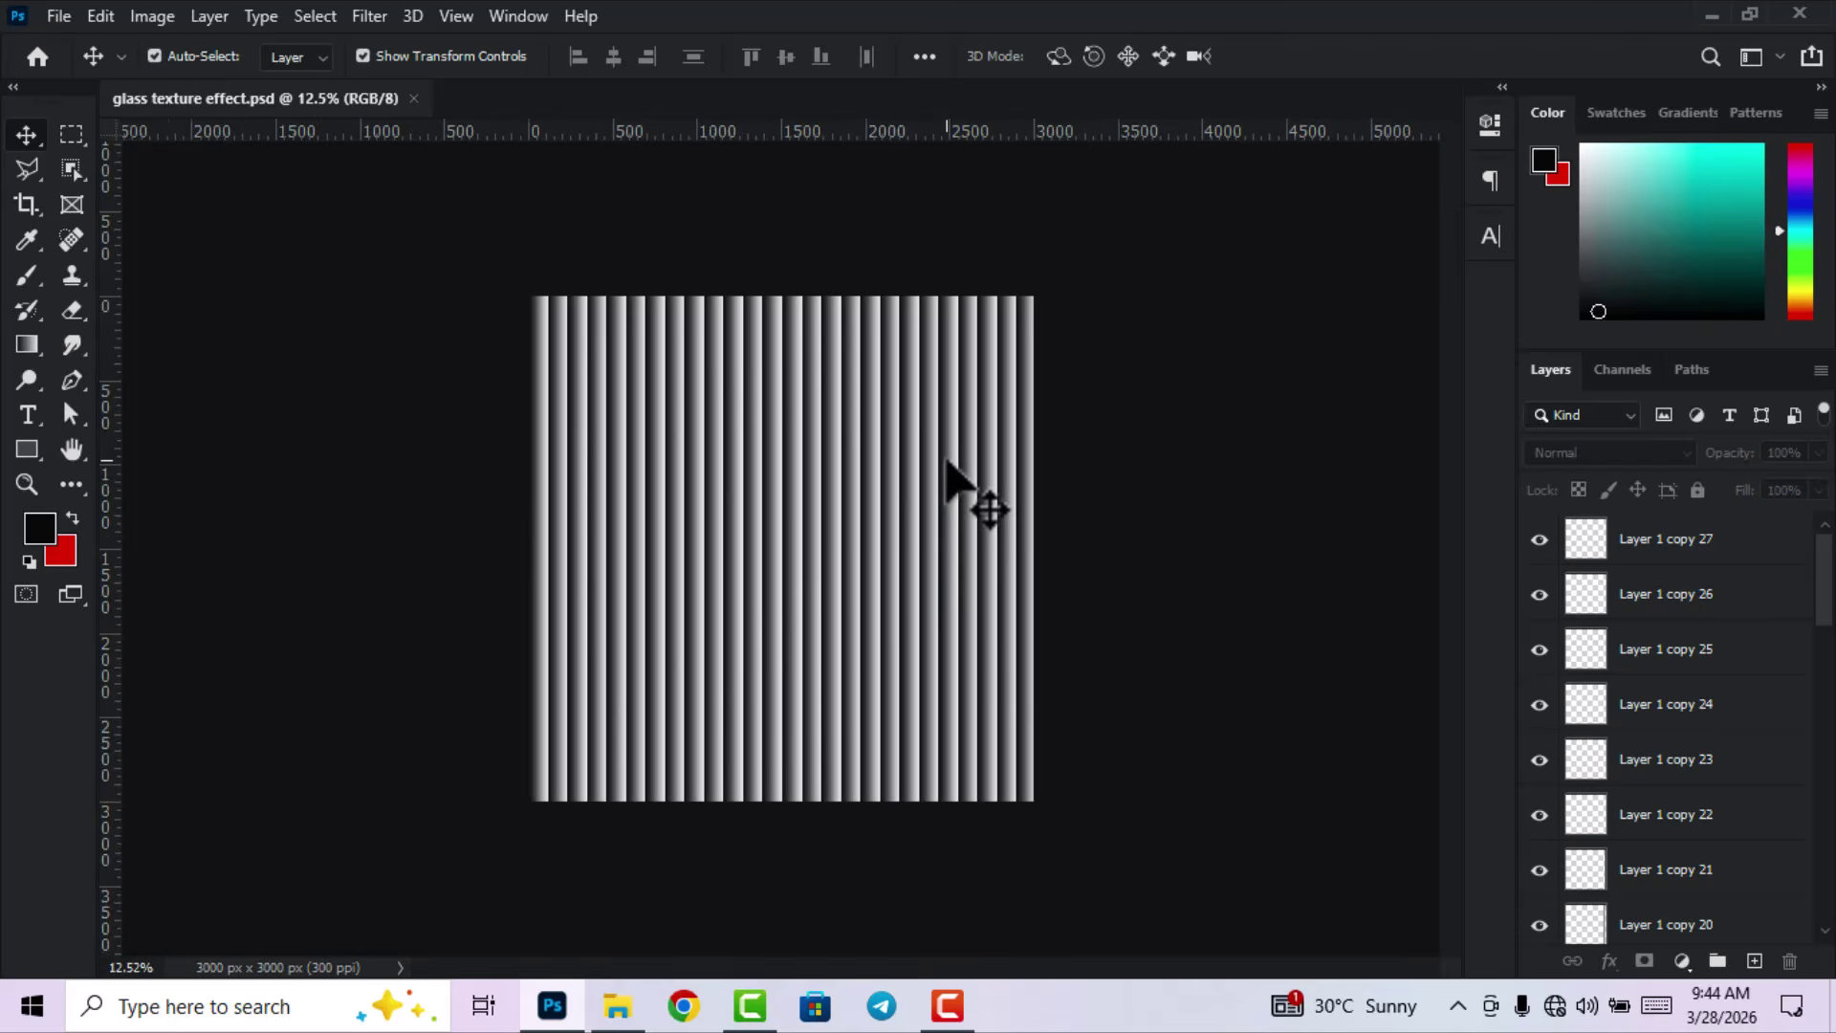
Open the purple headphones JPG from the image folder as a separate document and close the glass texture effect file.
{"action": "left_click", "coordinate": [618, 1006]}
{"action": "left_click_drag", "start_coordinate": [382, 204], "coordinate": [501, 101]}
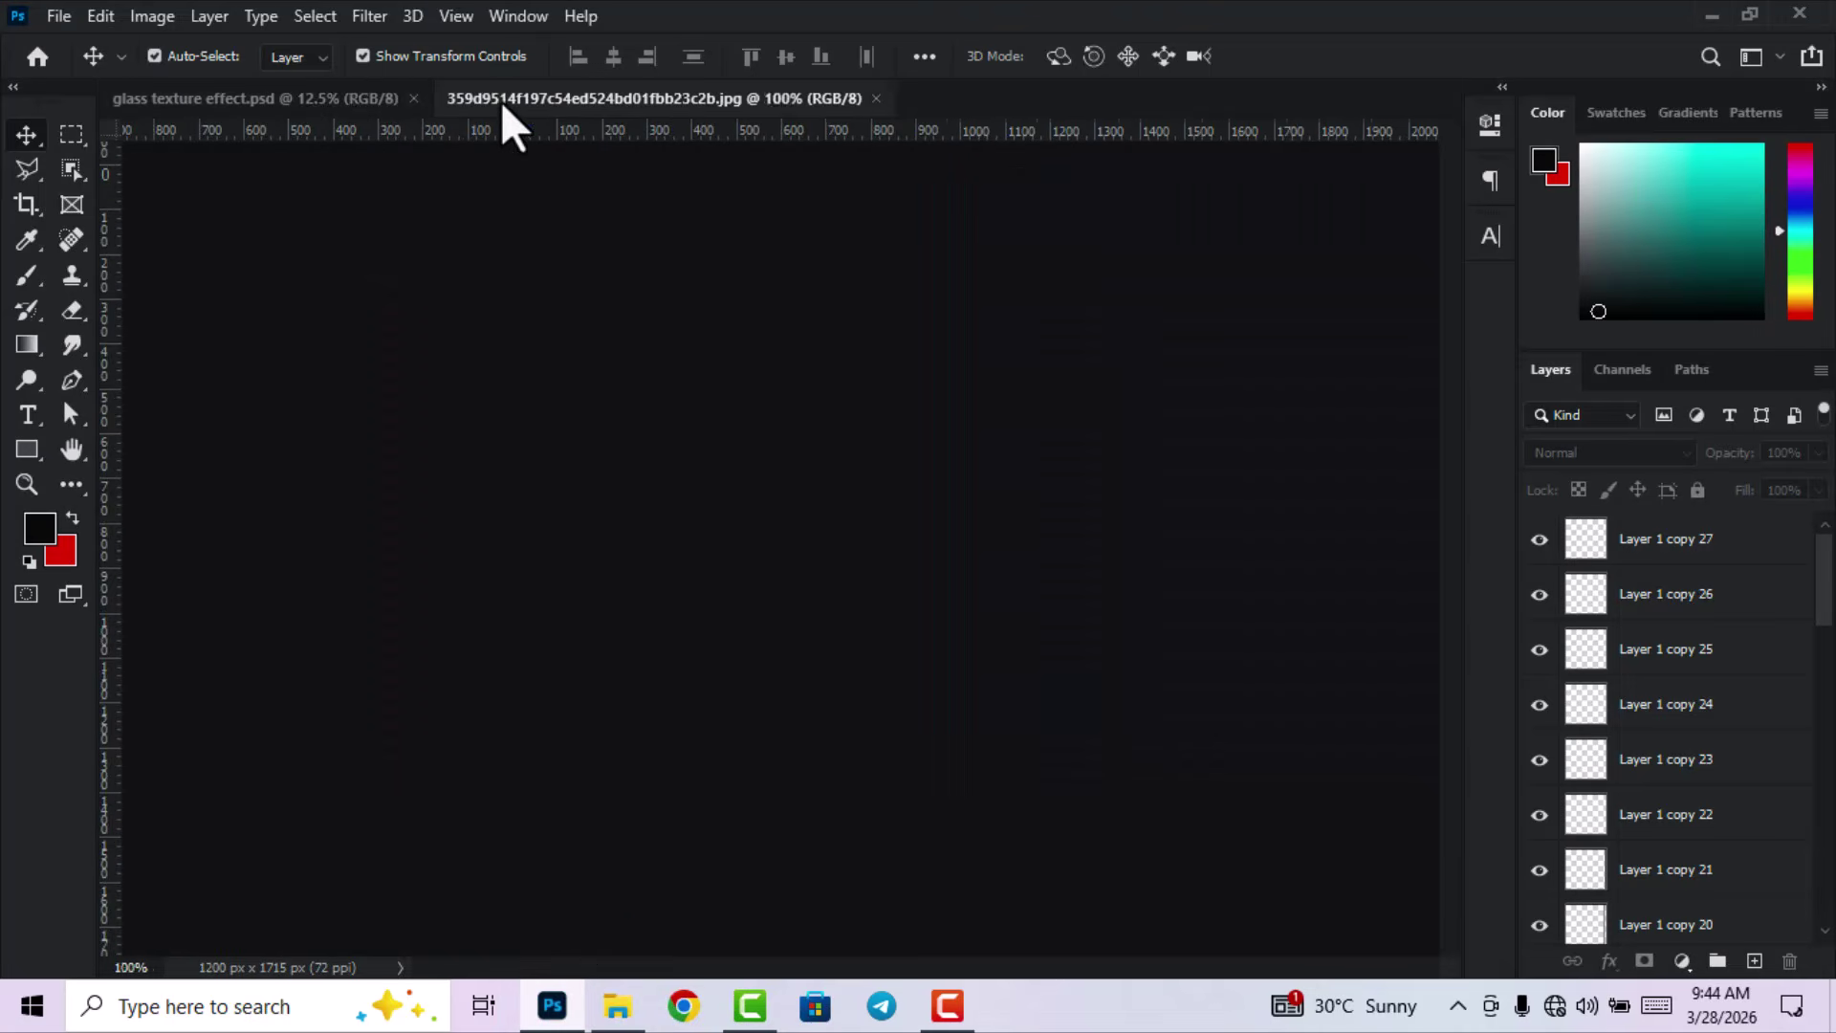
{"action": "left_click", "coordinate": [312, 99]}
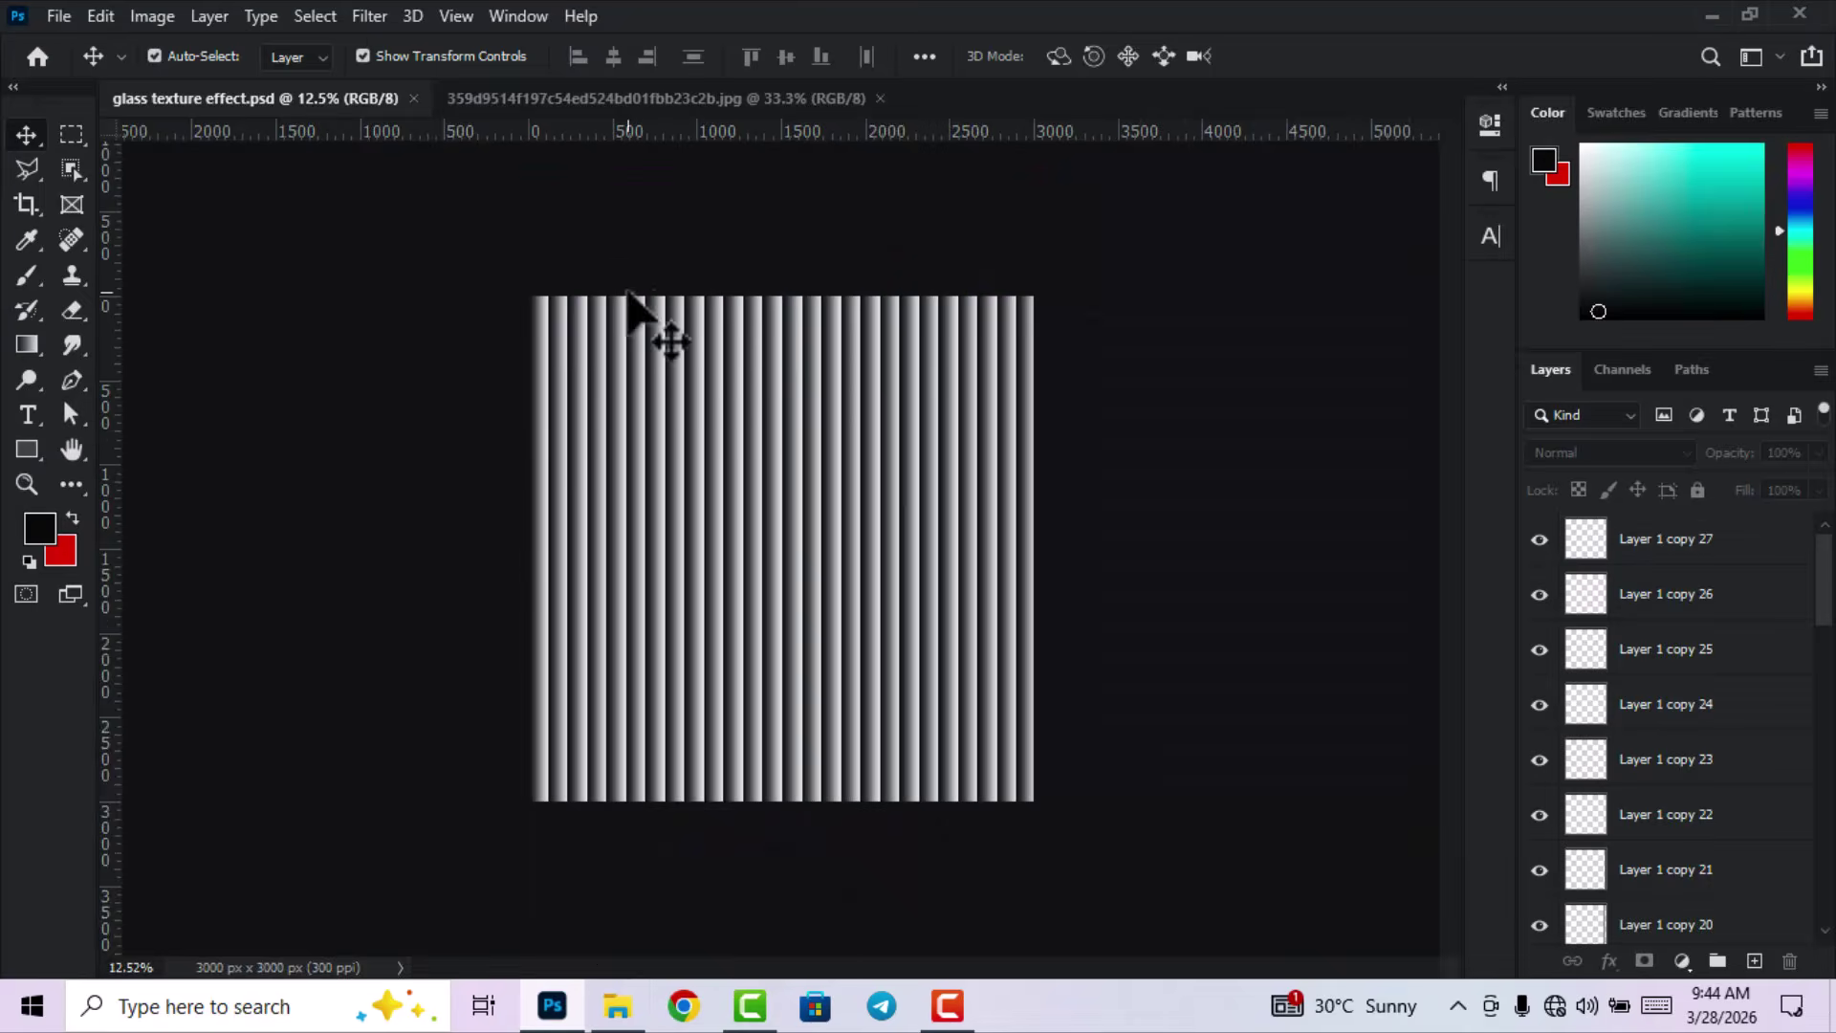
{"action": "left_click", "coordinate": [414, 99]}
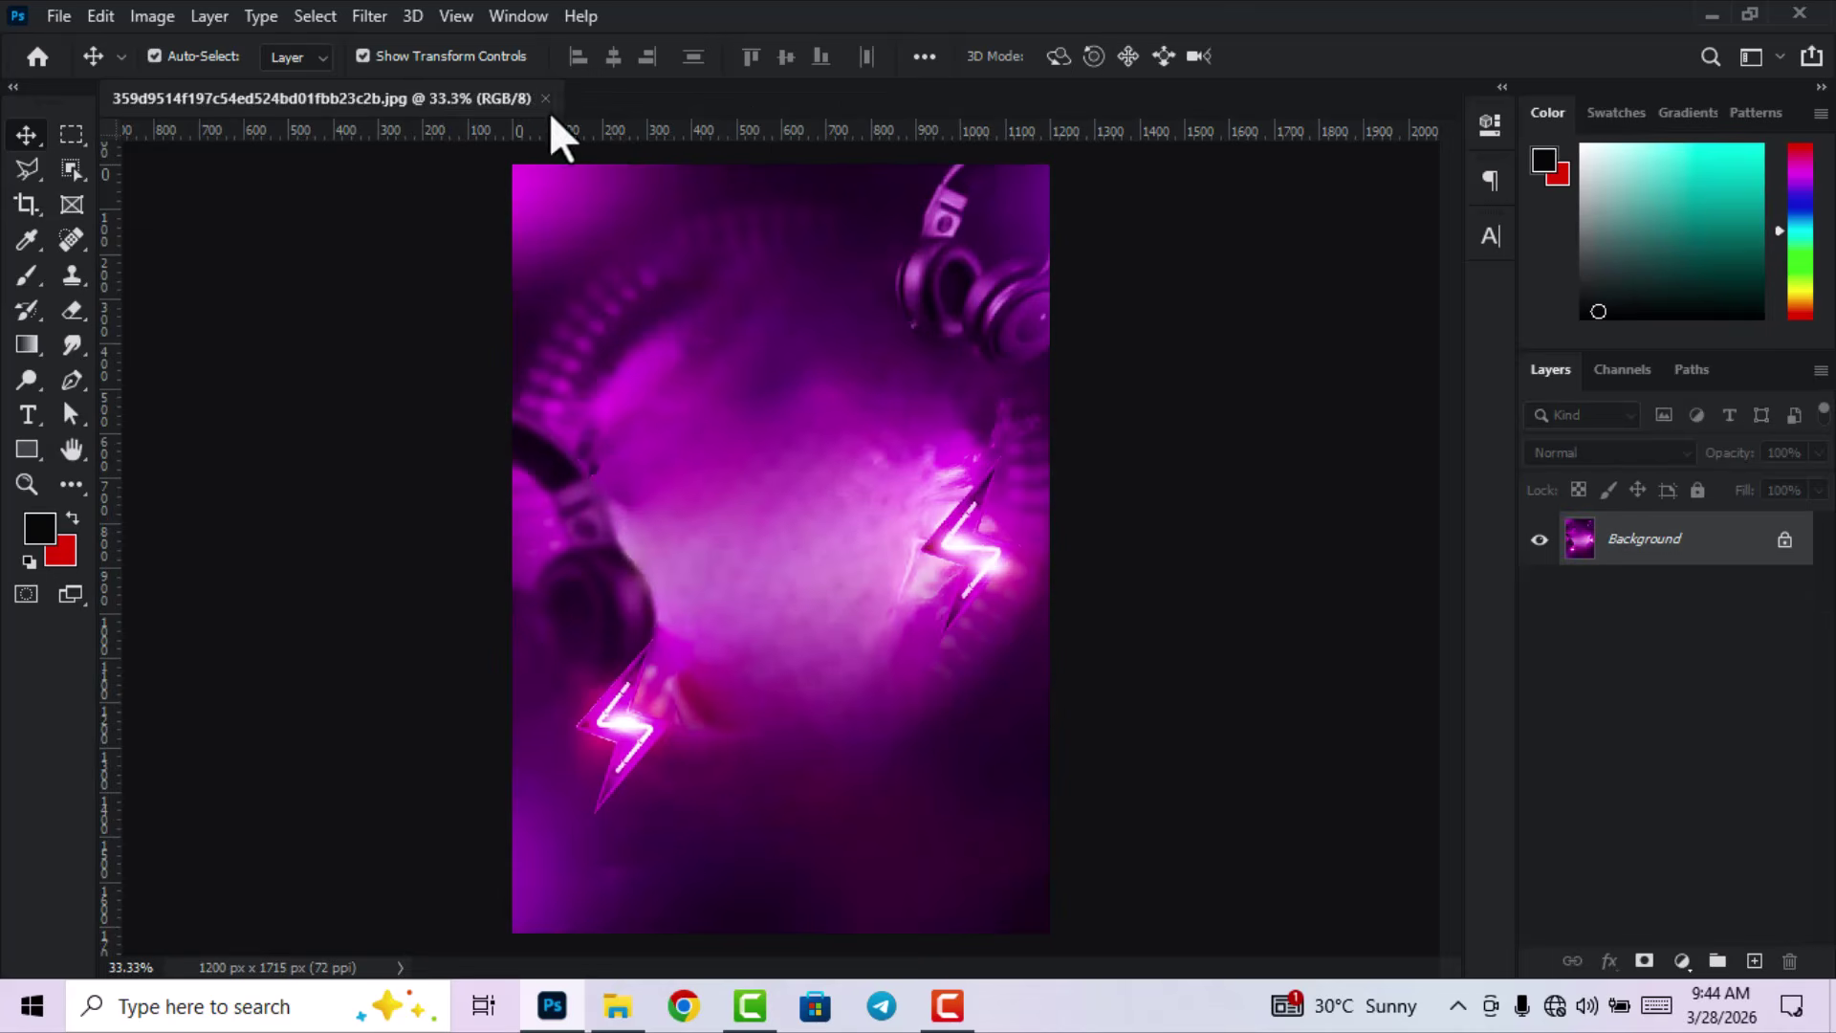
Unlock the purple image's background layer and crop off its upper part, leaving 1200 × 1461 px.
{"action": "left_click", "coordinate": [1784, 540]}
{"action": "scroll", "coordinate": [521, 497], "scroll_direction": "down", "scroll_amount": 1}
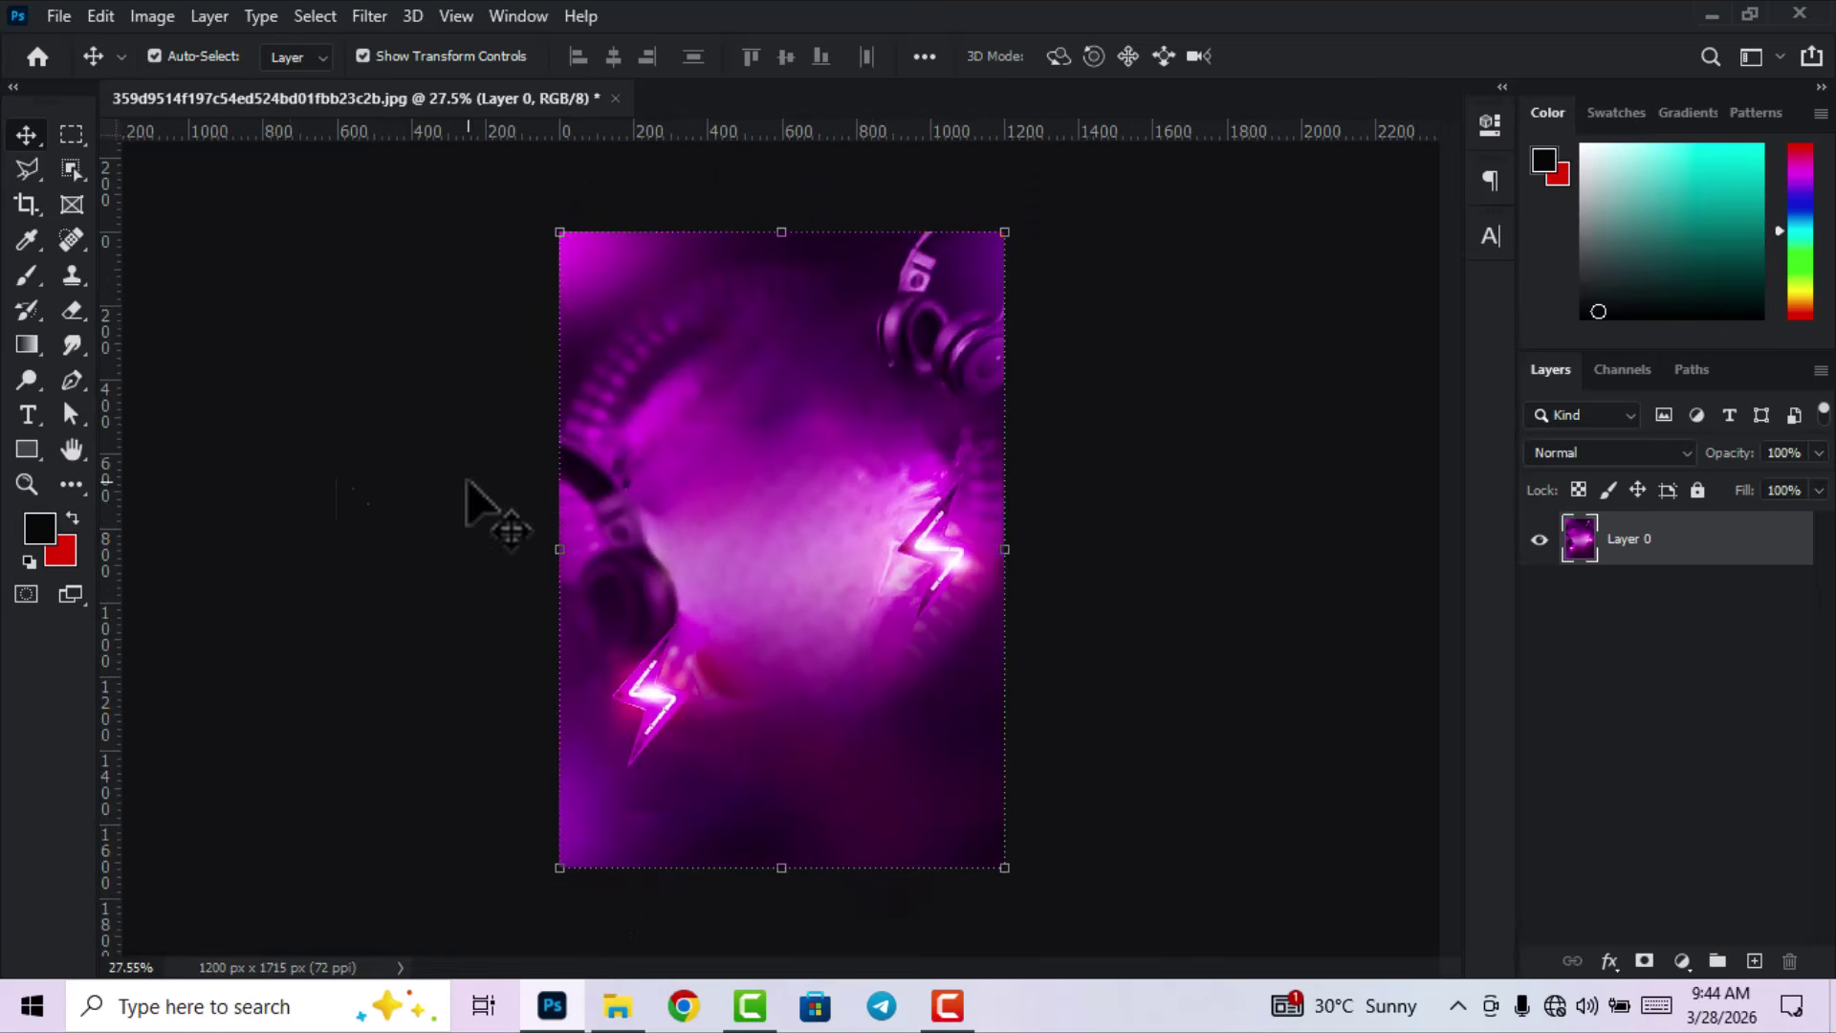
{"action": "left_click", "coordinate": [24, 209]}
{"action": "left_click_drag", "start_coordinate": [795, 225], "coordinate": [822, 278]}
{"action": "left_click", "coordinate": [1406, 57]}
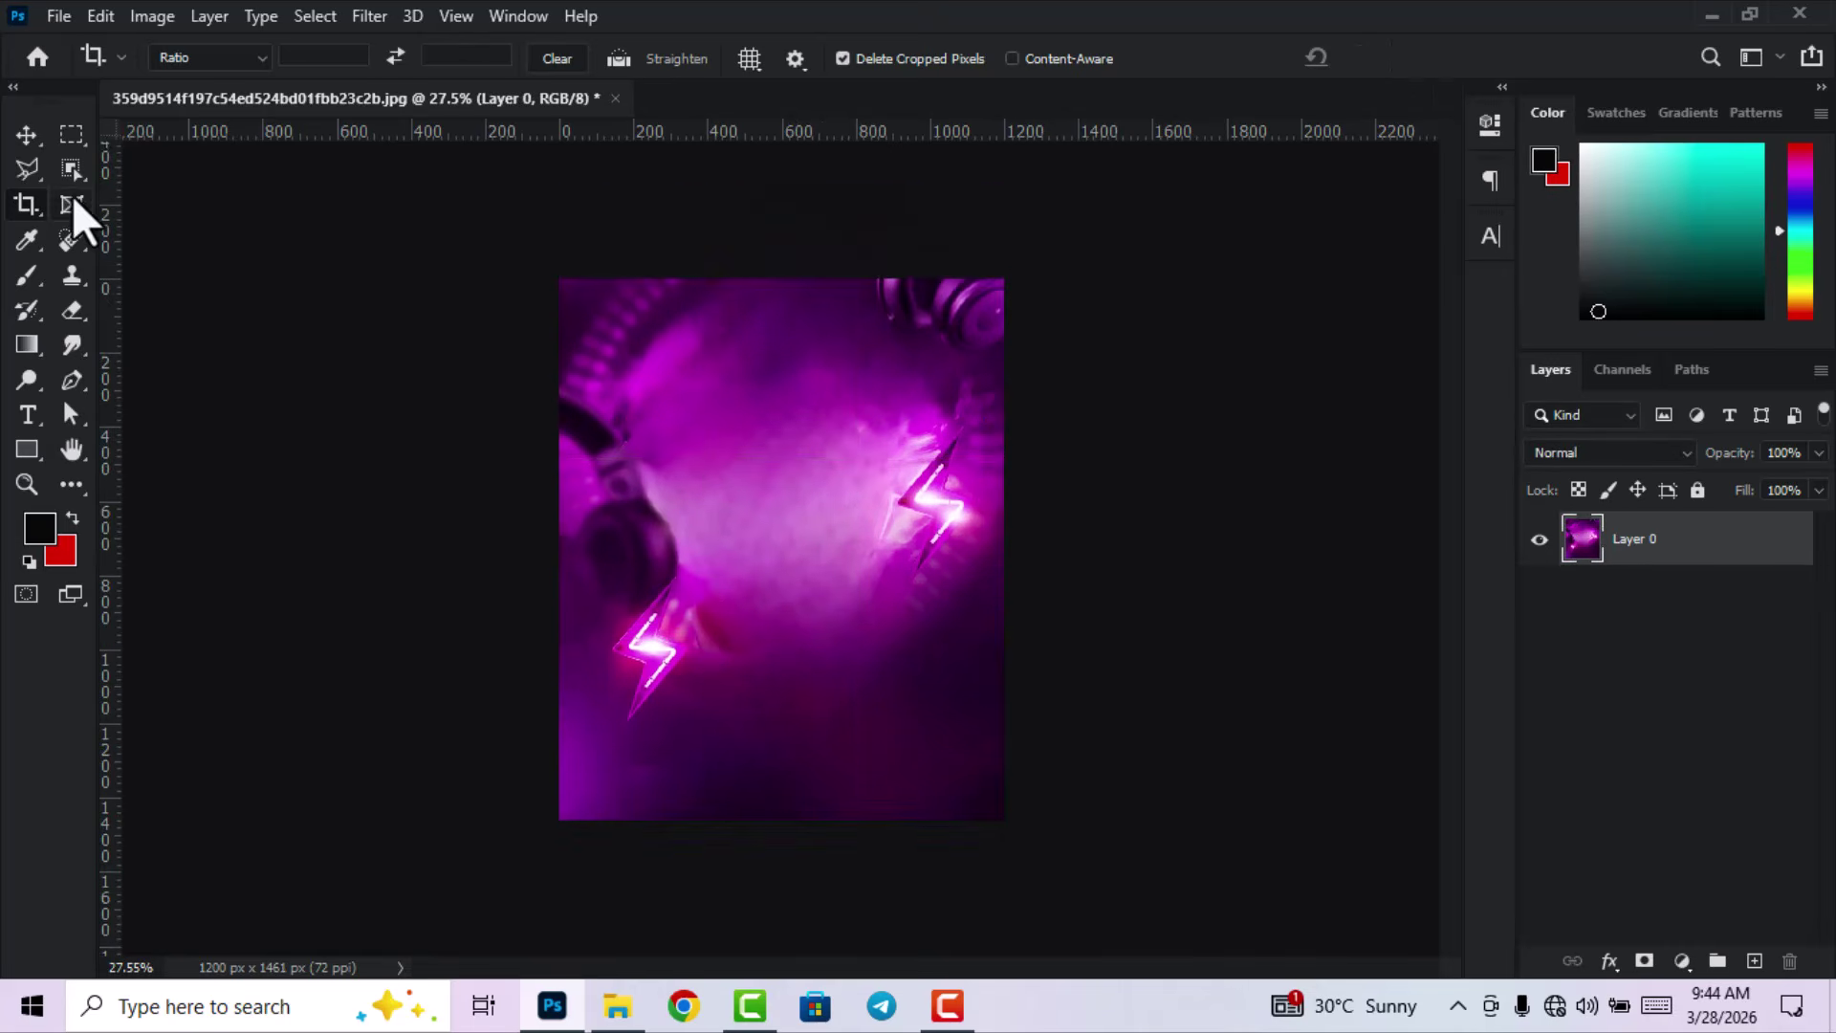
{"action": "left_click", "coordinate": [25, 135]}
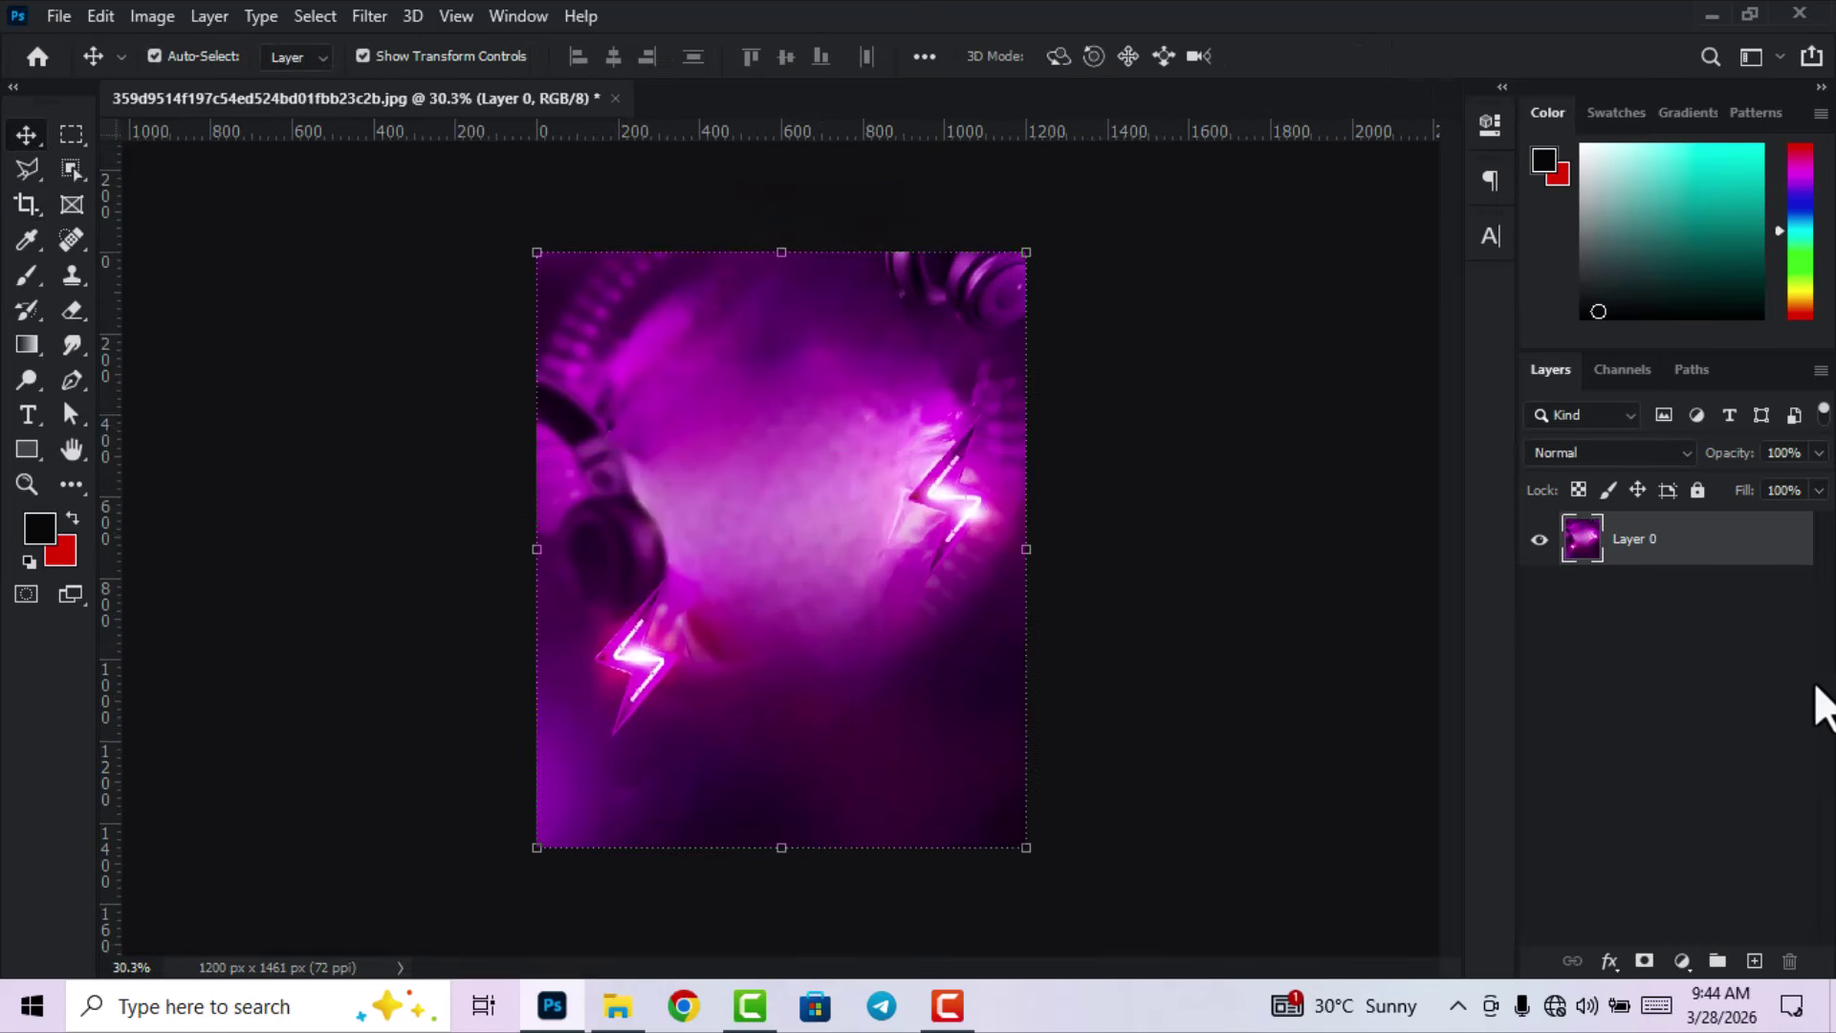
Convert the purple image layer to a smart object and choose the Glass distortion in the Filter Gallery.
{"action": "right_click", "coordinate": [1716, 560]}
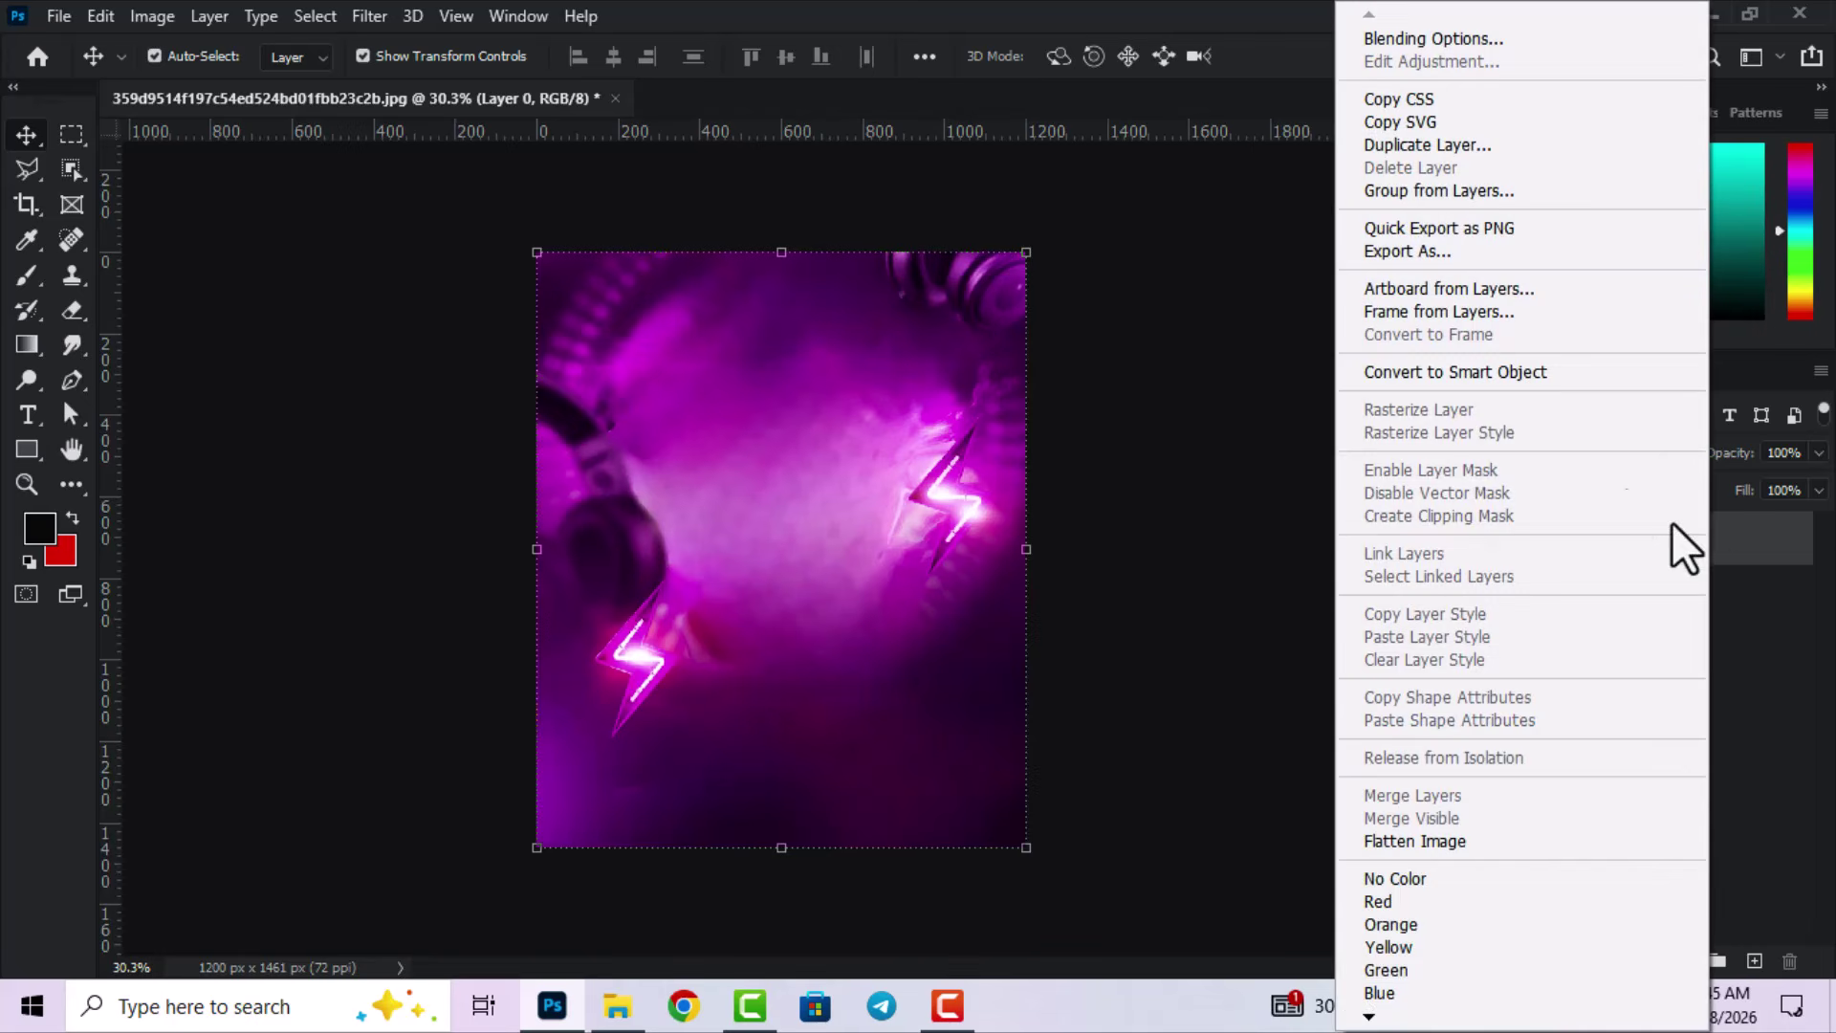
{"action": "left_click", "coordinate": [1543, 372]}
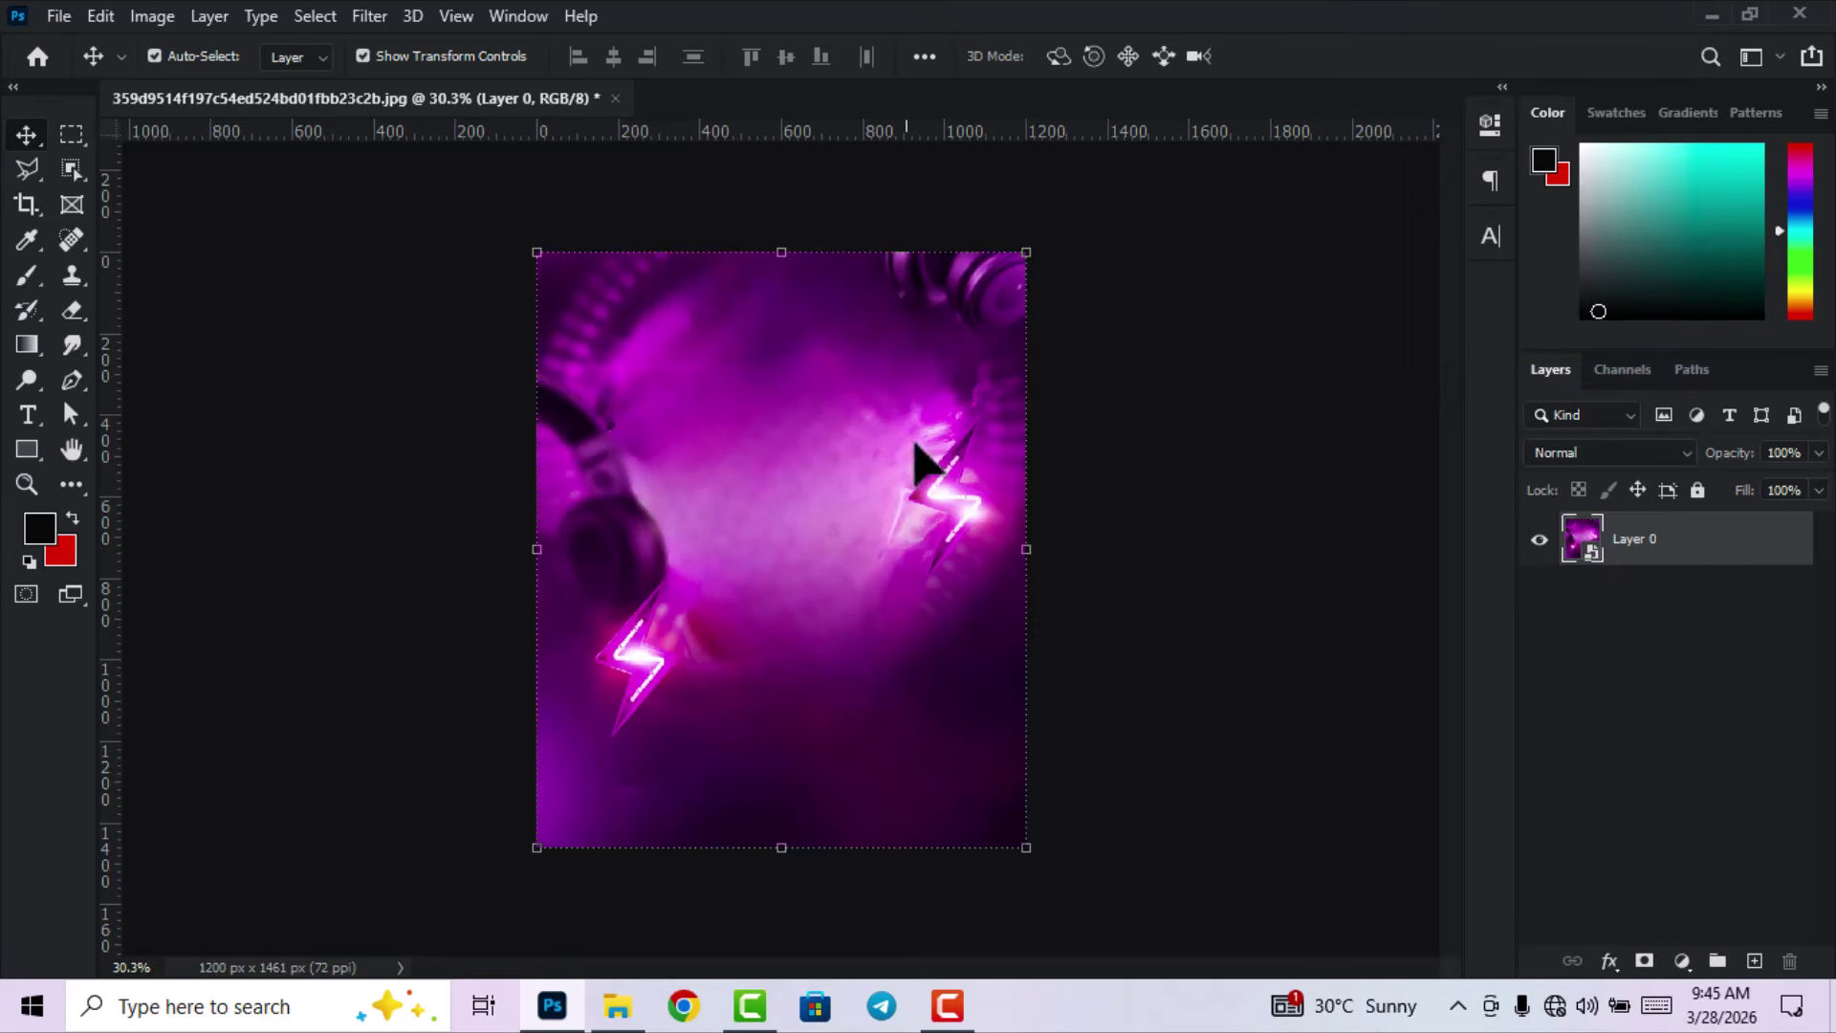
{"action": "left_click", "coordinate": [369, 17]}
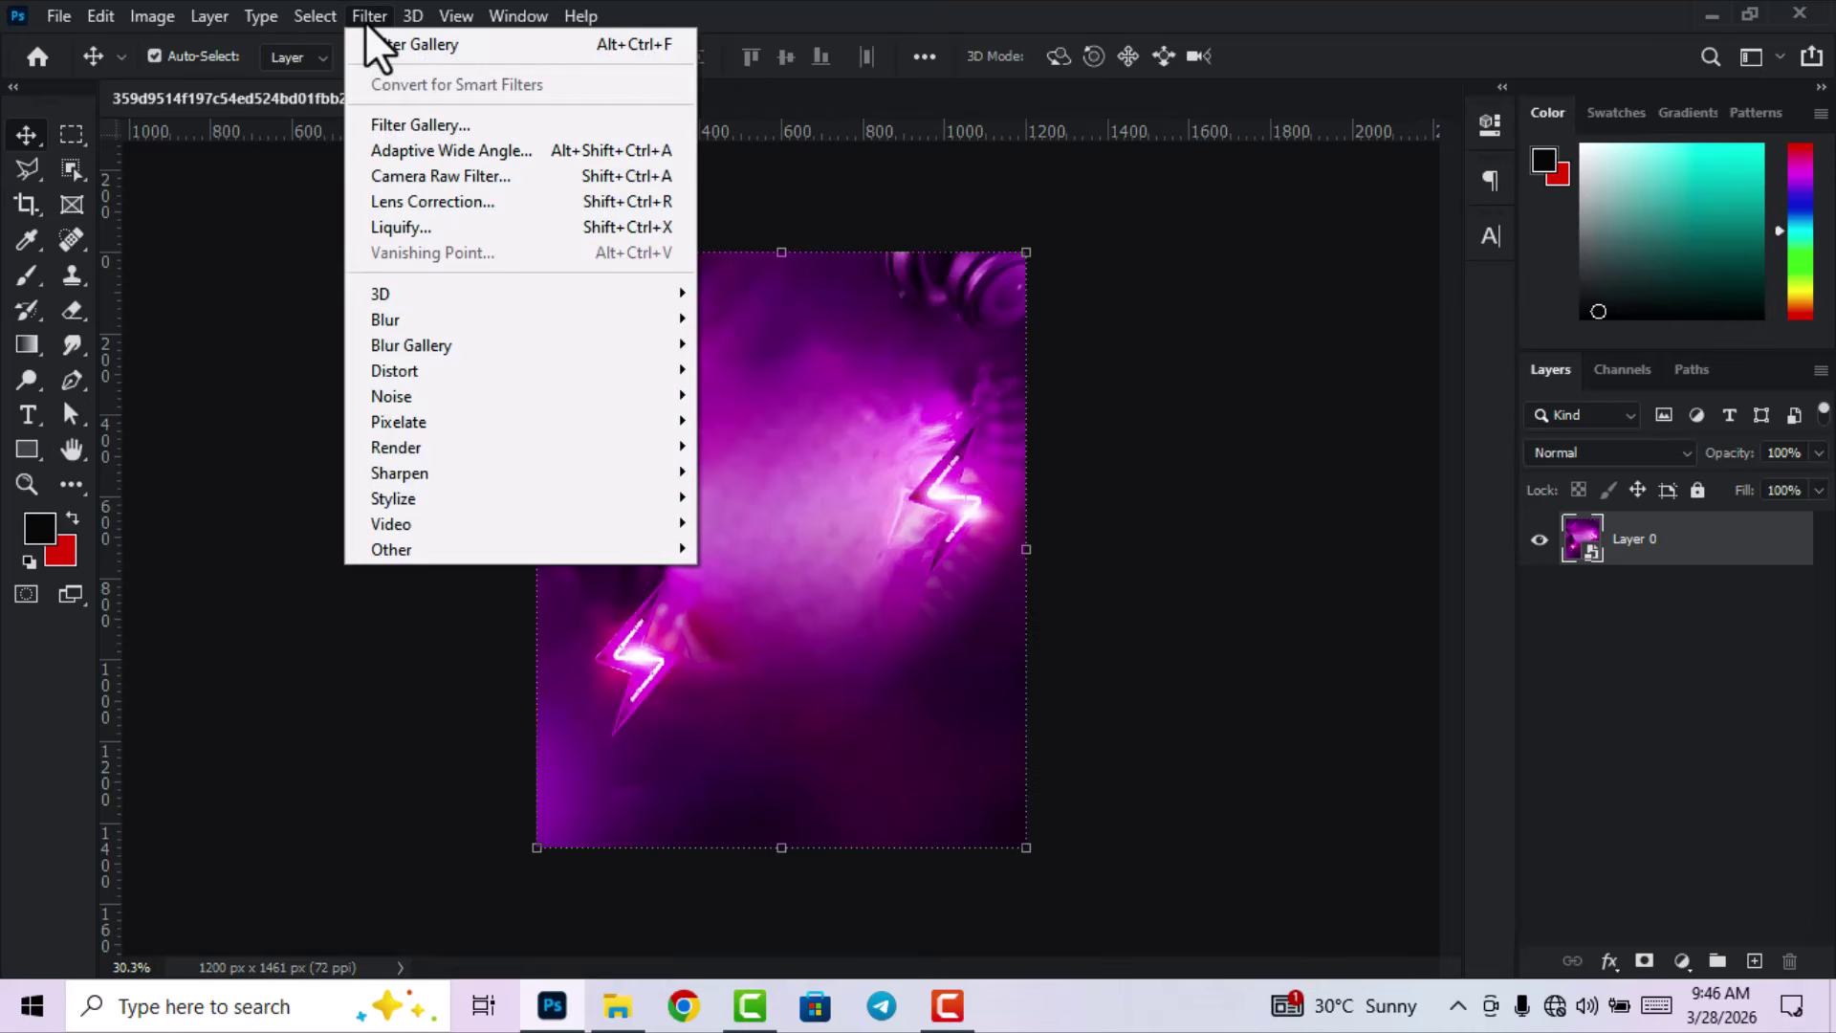
{"action": "left_click", "coordinate": [396, 125]}
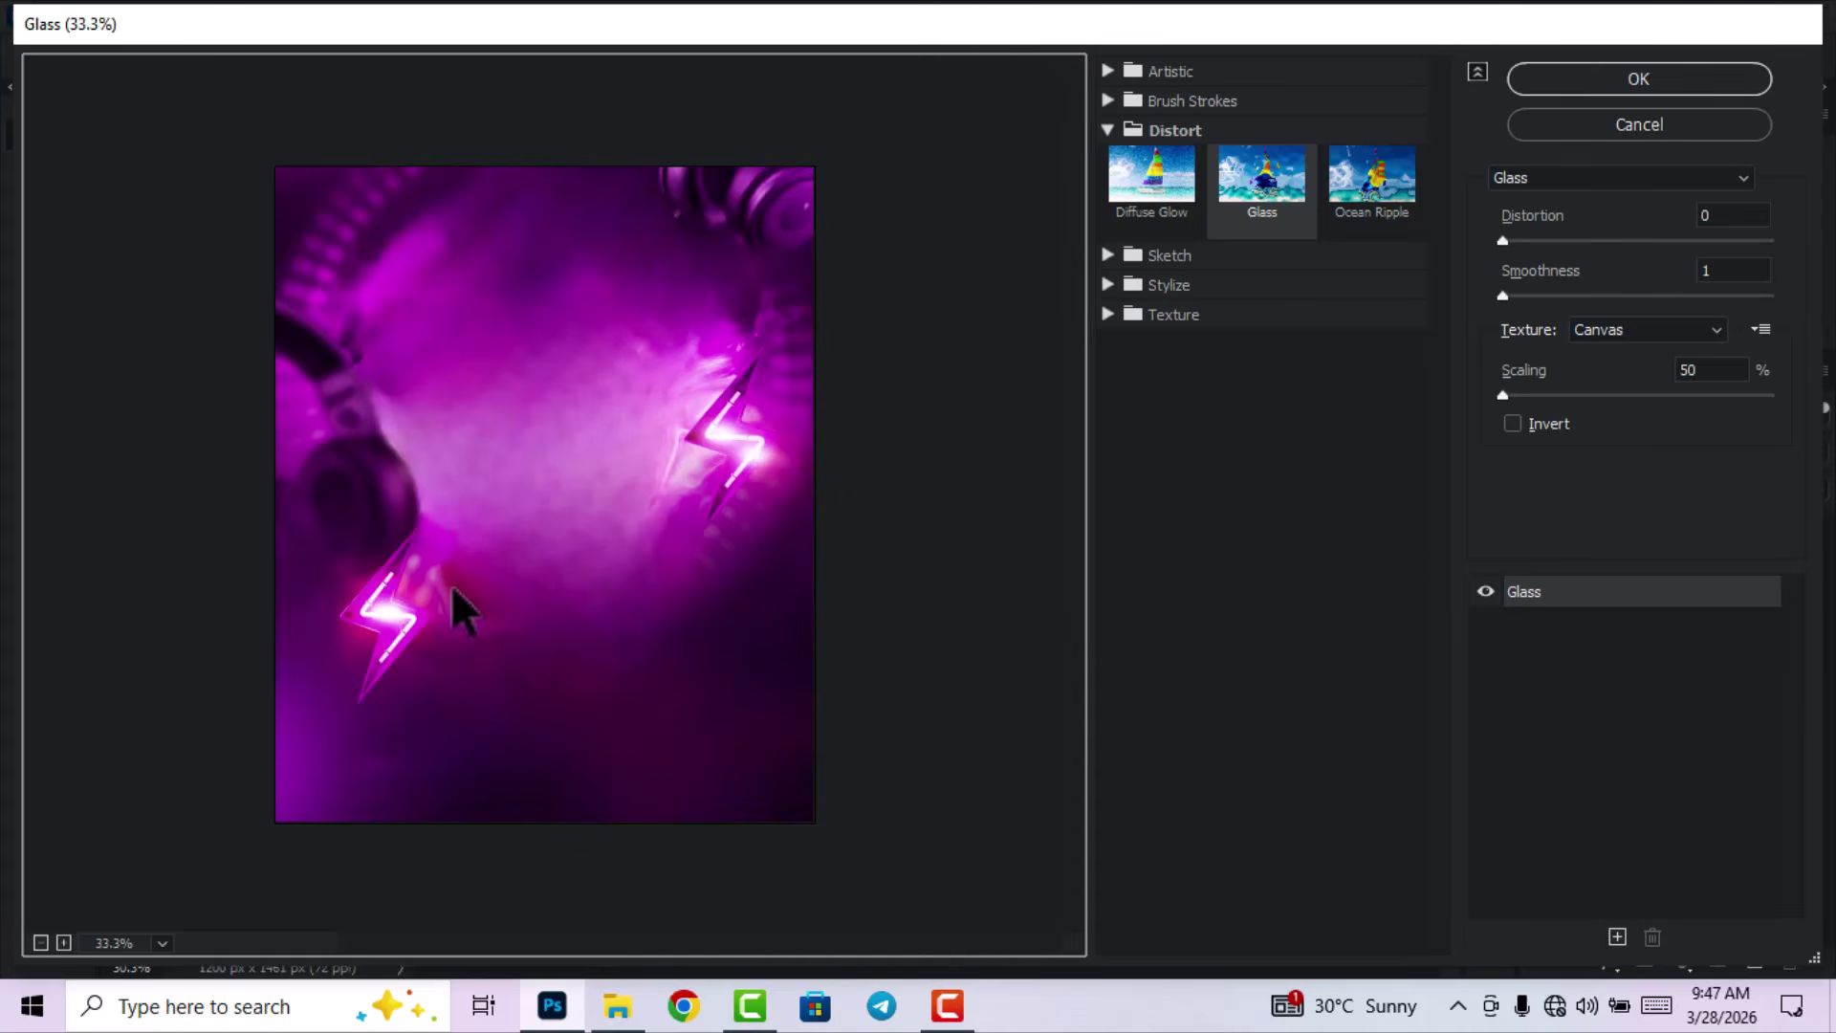
{"action": "left_click", "coordinate": [1262, 189]}
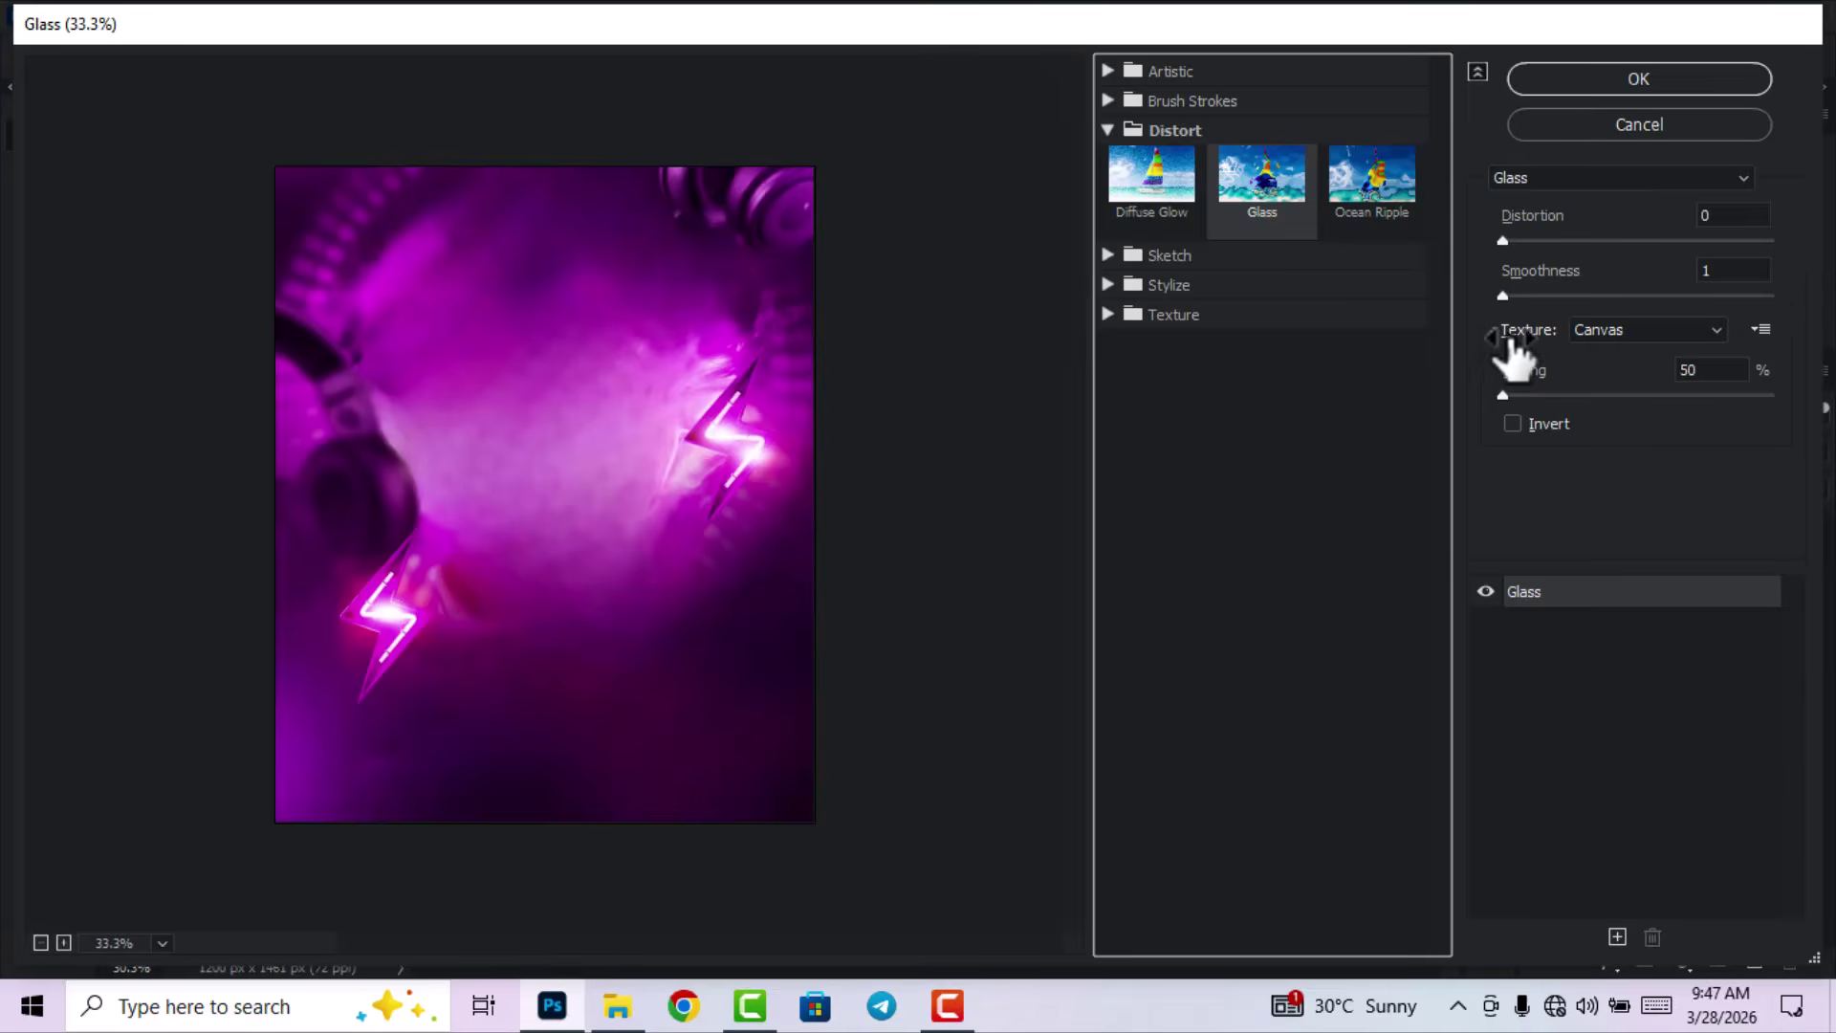
Load the saved "glass texture effect" PSD as the Glass filter's texture.
{"action": "left_click", "coordinate": [1760, 330]}
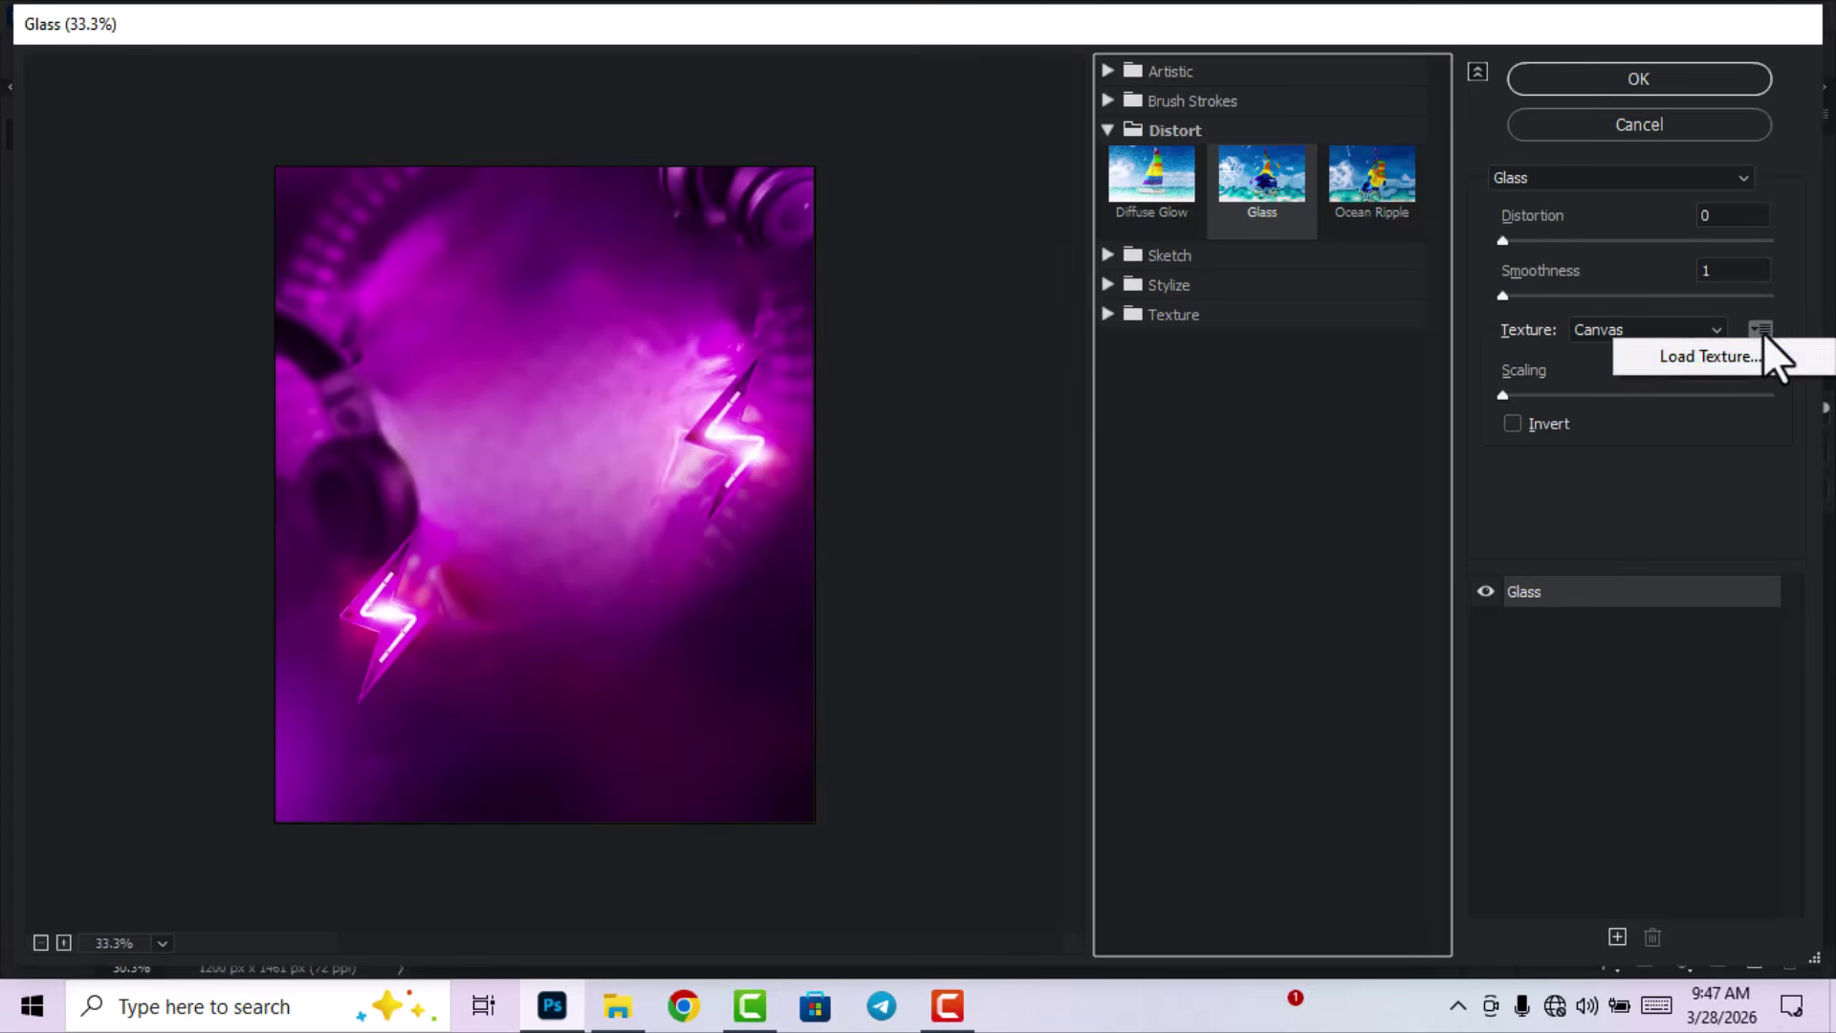
{"action": "left_click", "coordinate": [1717, 355]}
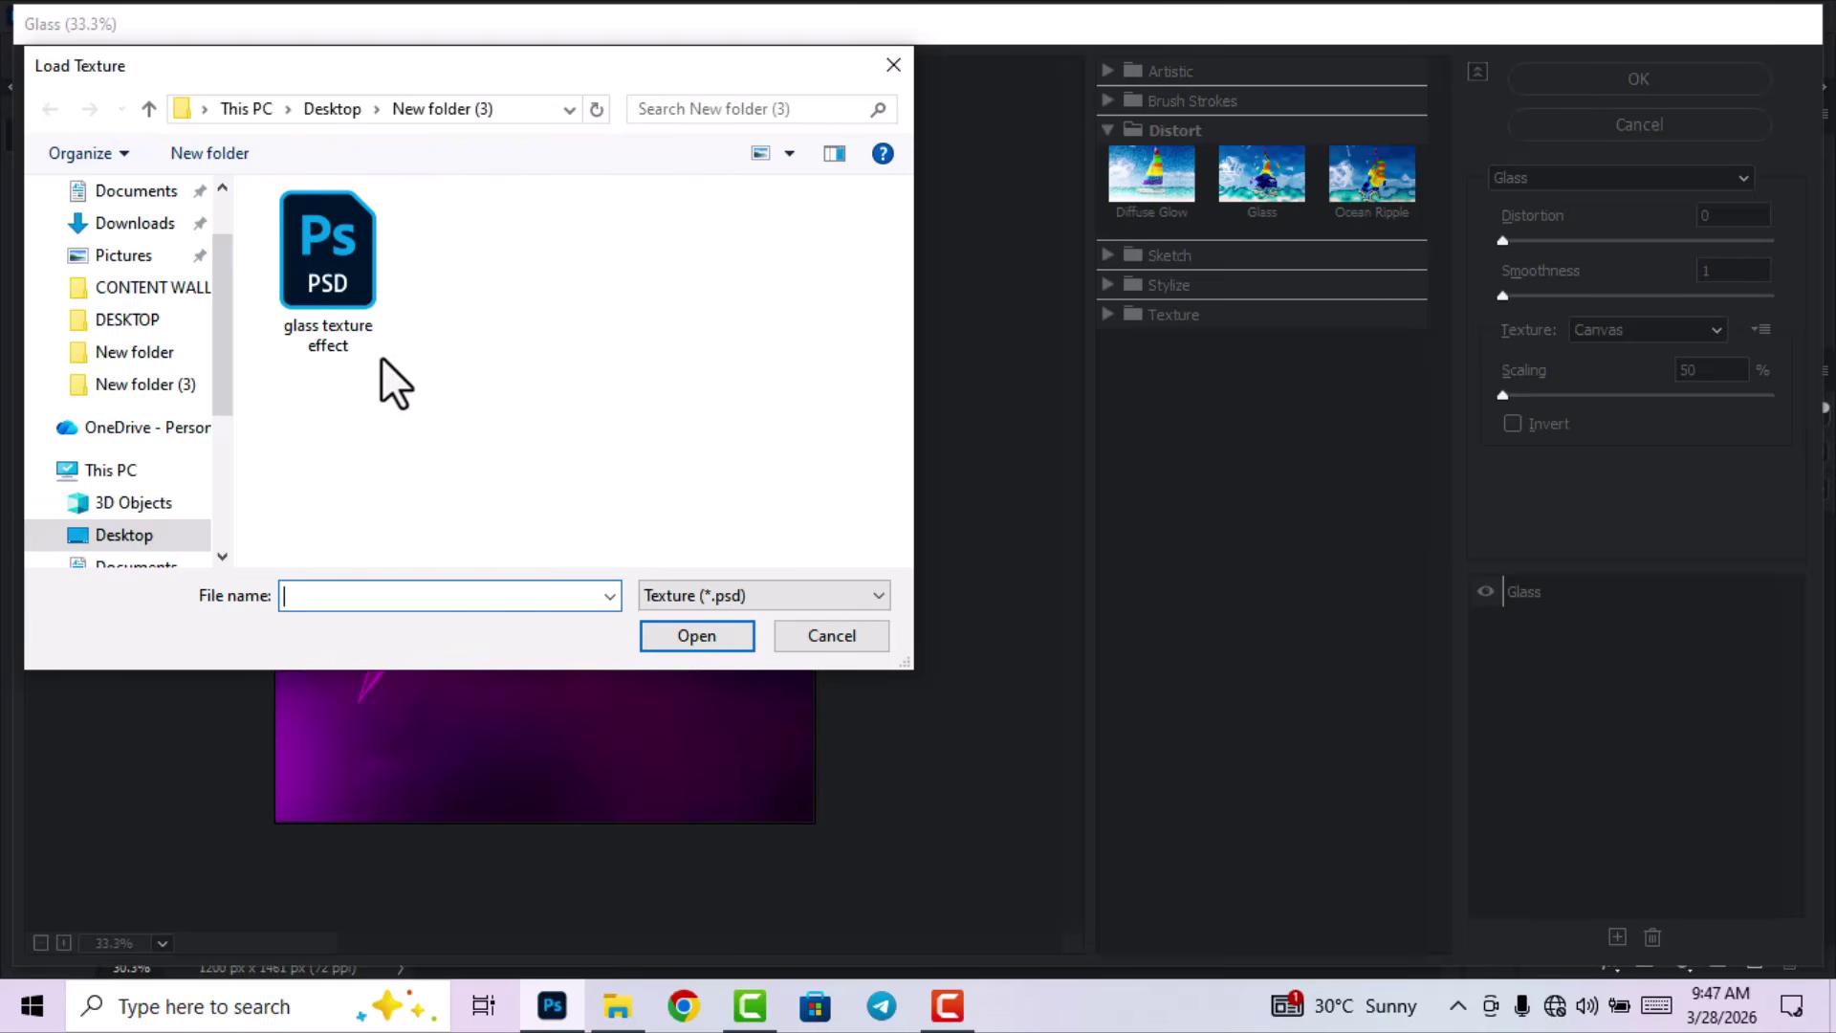
{"action": "left_click", "coordinate": [337, 253]}
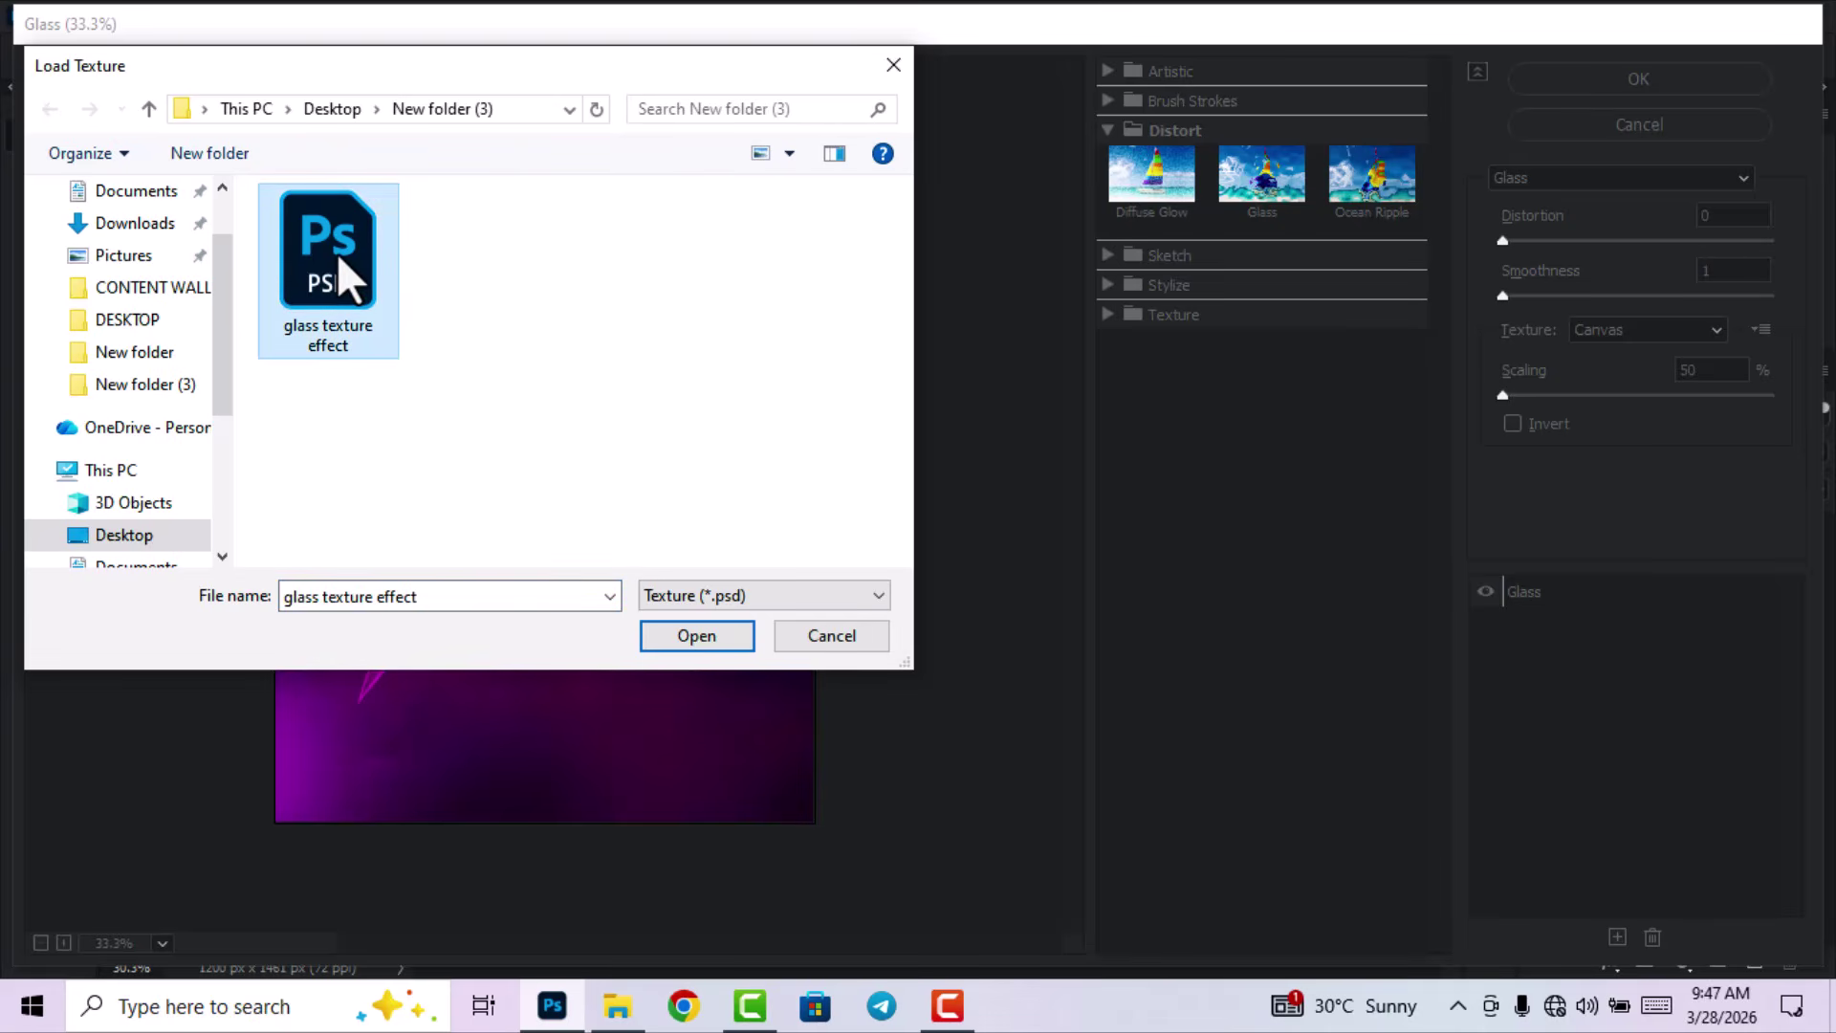
{"action": "left_click", "coordinate": [697, 635]}
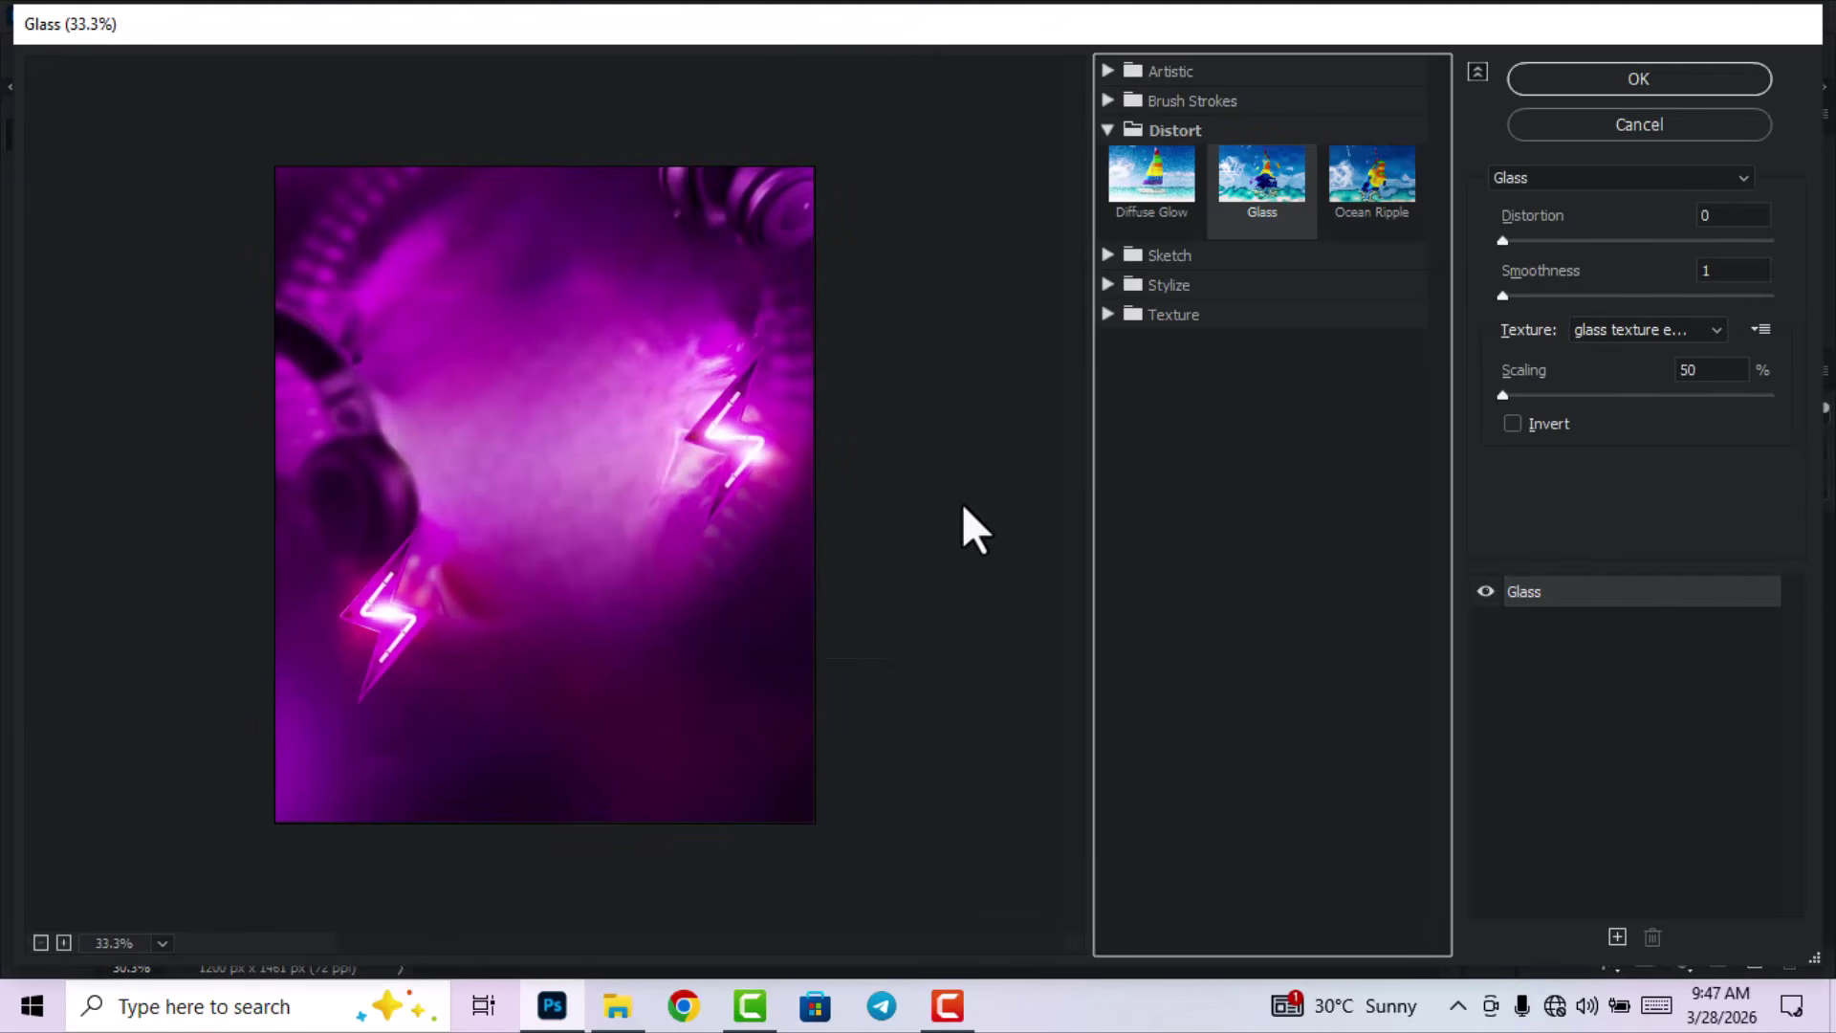
Try the Glass filter with Distortion 14, Smoothness 6 and Scaling 61%, and cancel without applying it.
{"action": "left_click_drag", "start_coordinate": [1511, 240], "coordinate": [1684, 244]}
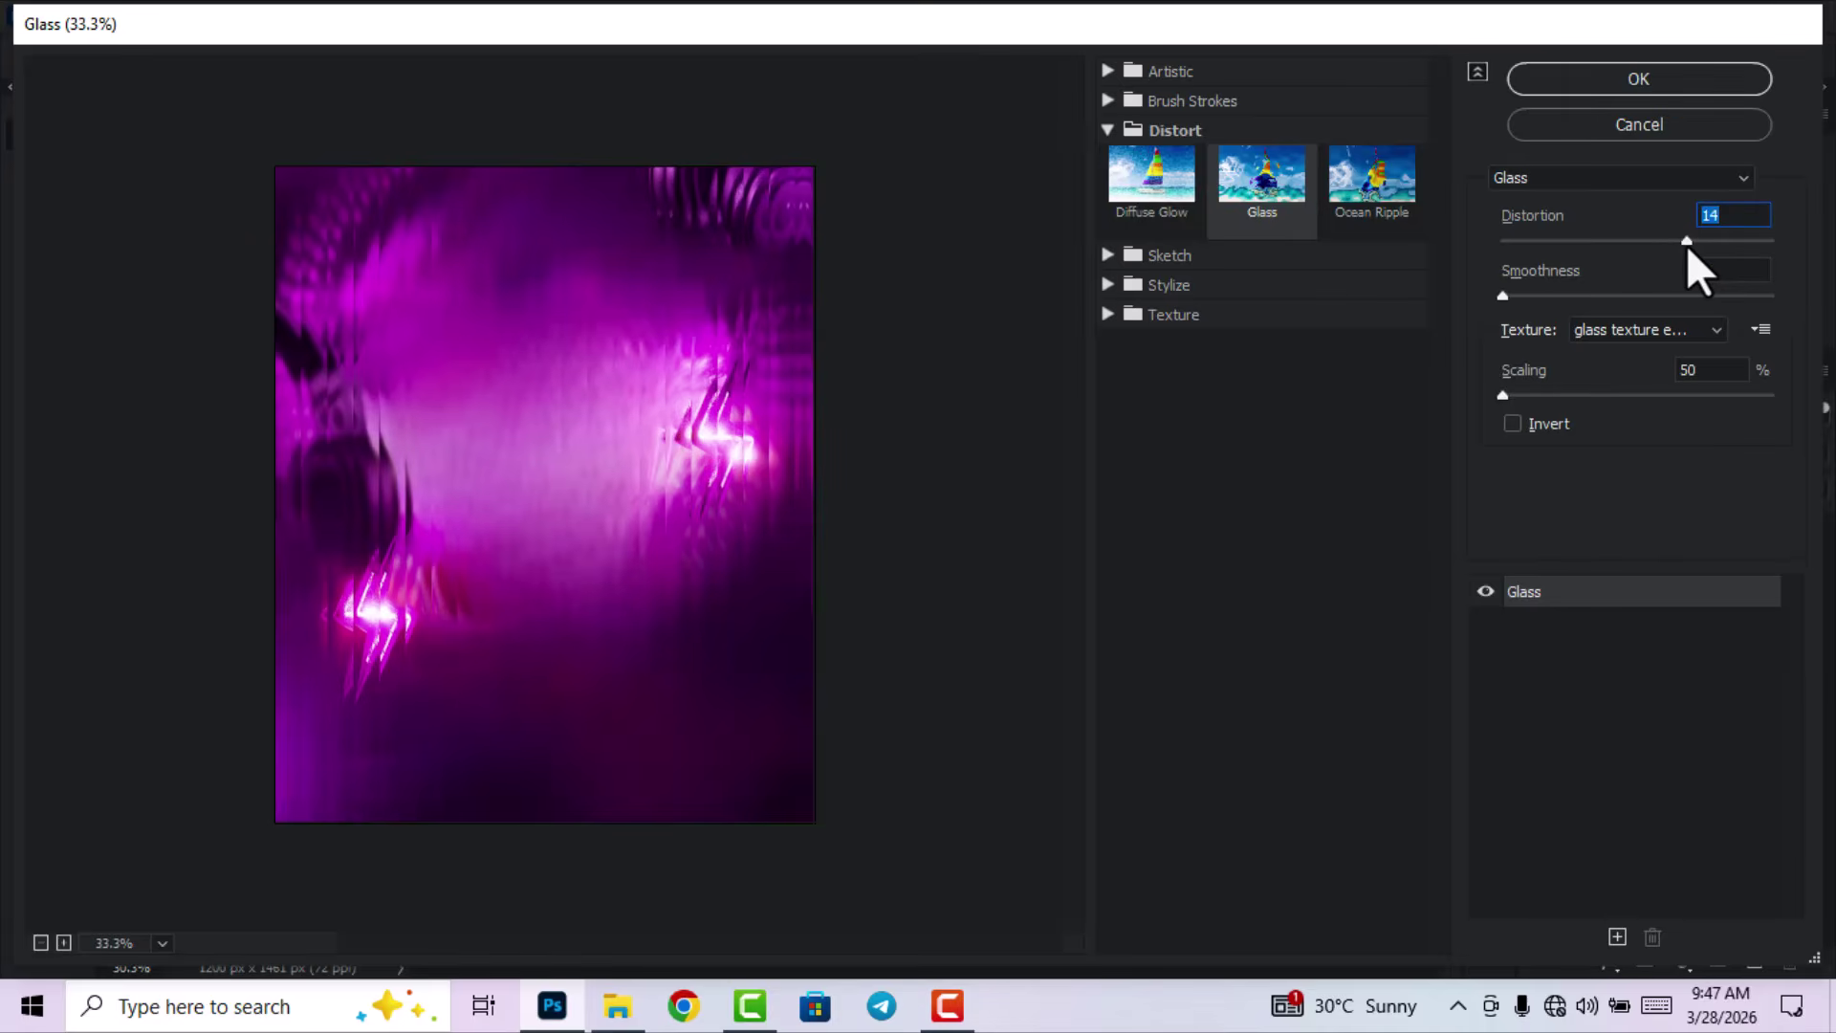
{"action": "left_click", "coordinate": [1503, 298]}
{"action": "left_click_drag", "start_coordinate": [1506, 304], "coordinate": [1588, 304]}
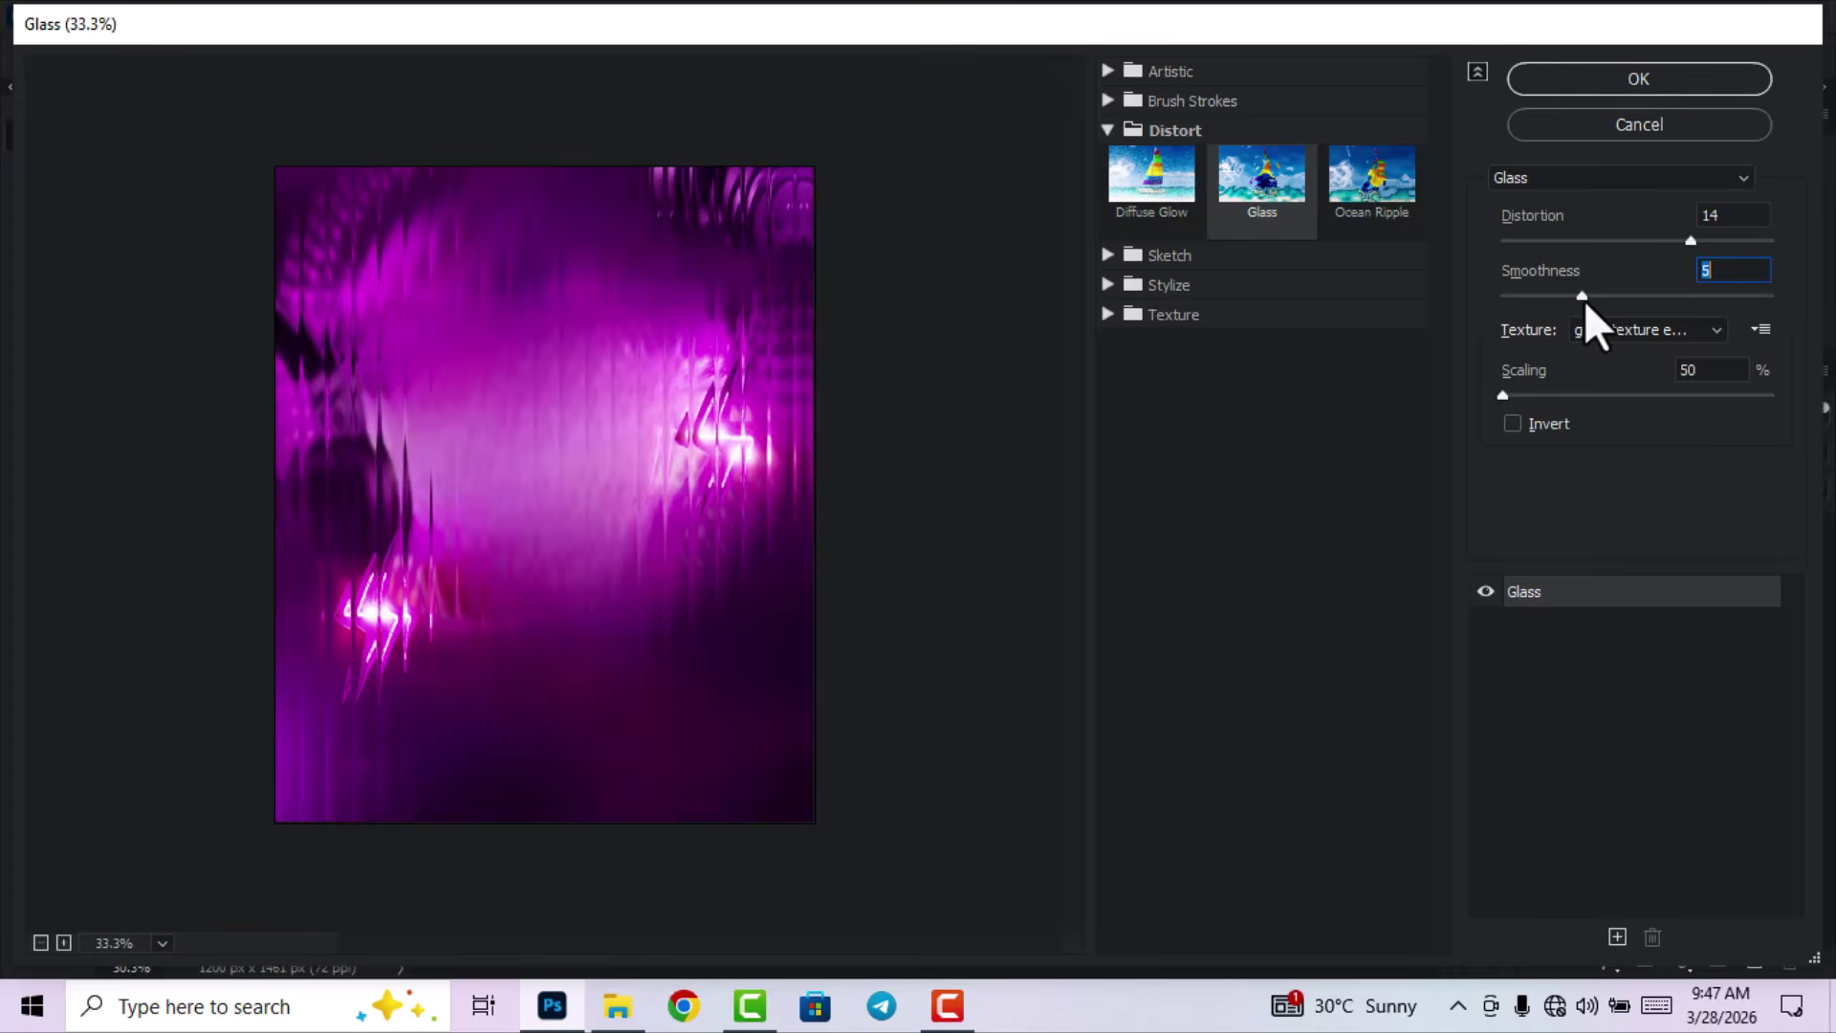
{"action": "left_click_drag", "start_coordinate": [1503, 398], "coordinate": [1559, 400]}
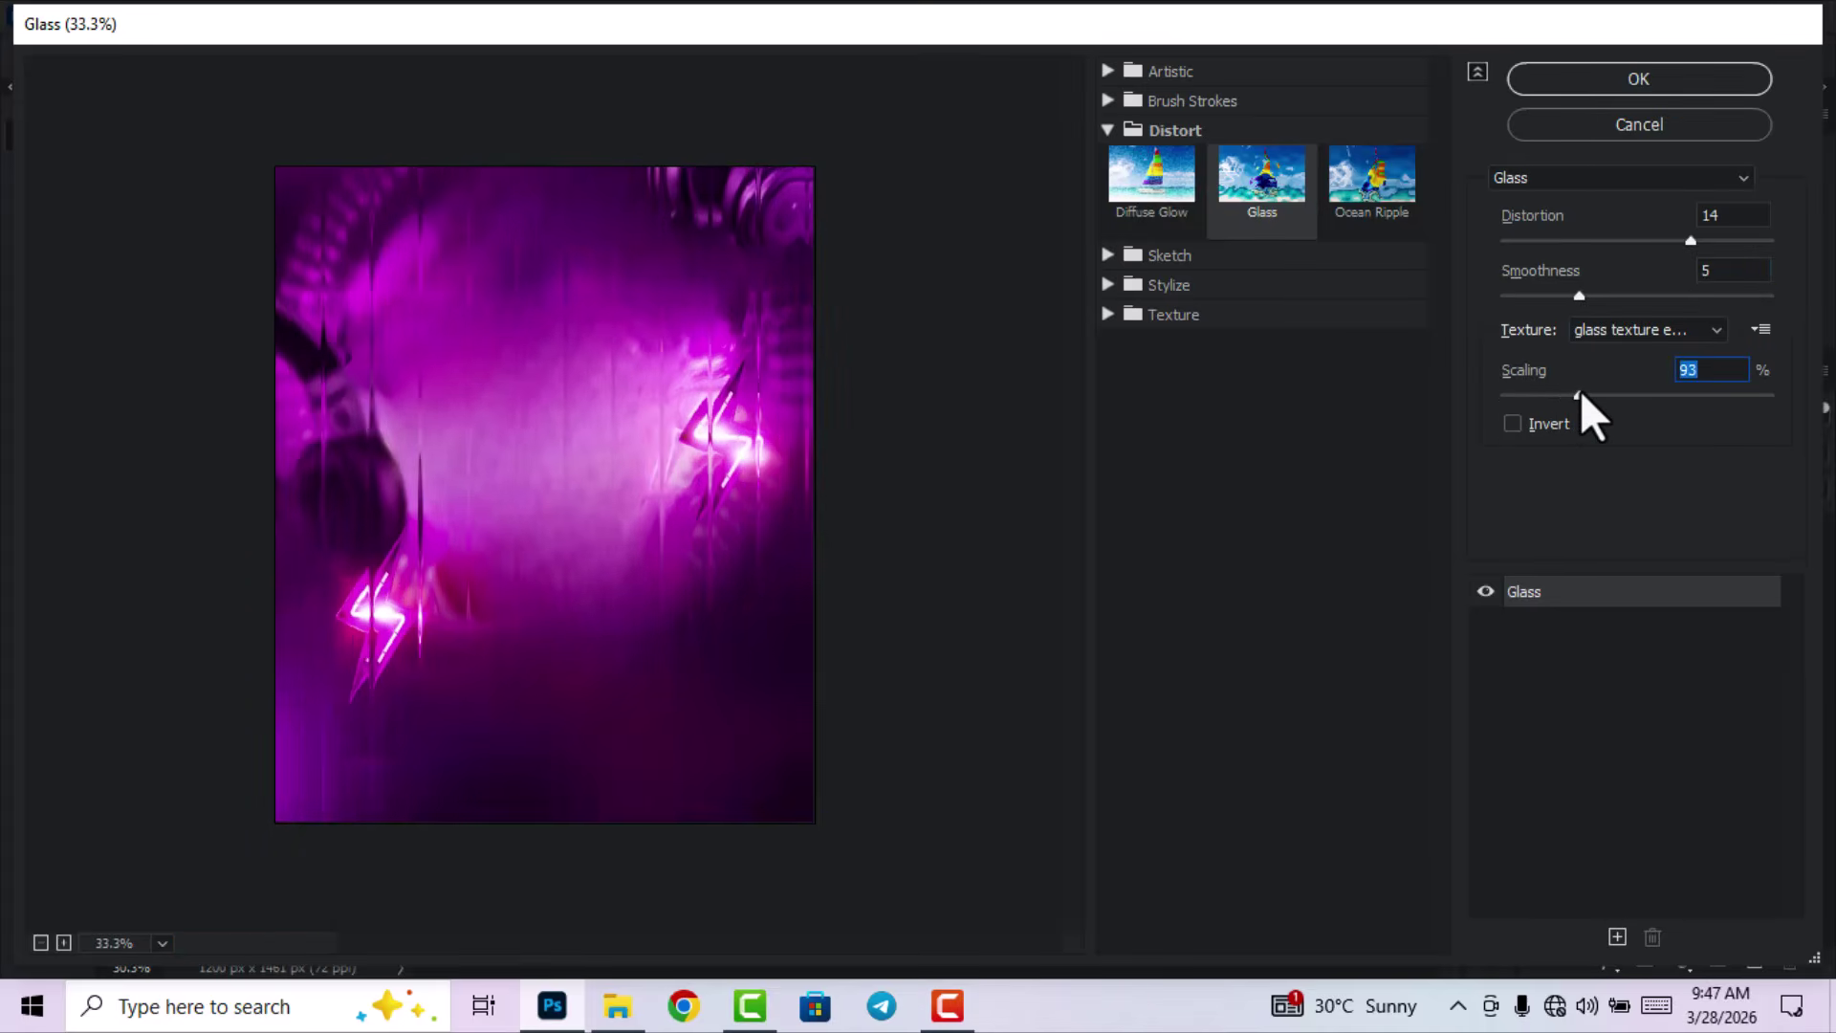
{"action": "left_click_drag", "start_coordinate": [1574, 394], "coordinate": [1523, 415]}
{"action": "left_click", "coordinate": [1603, 297]}
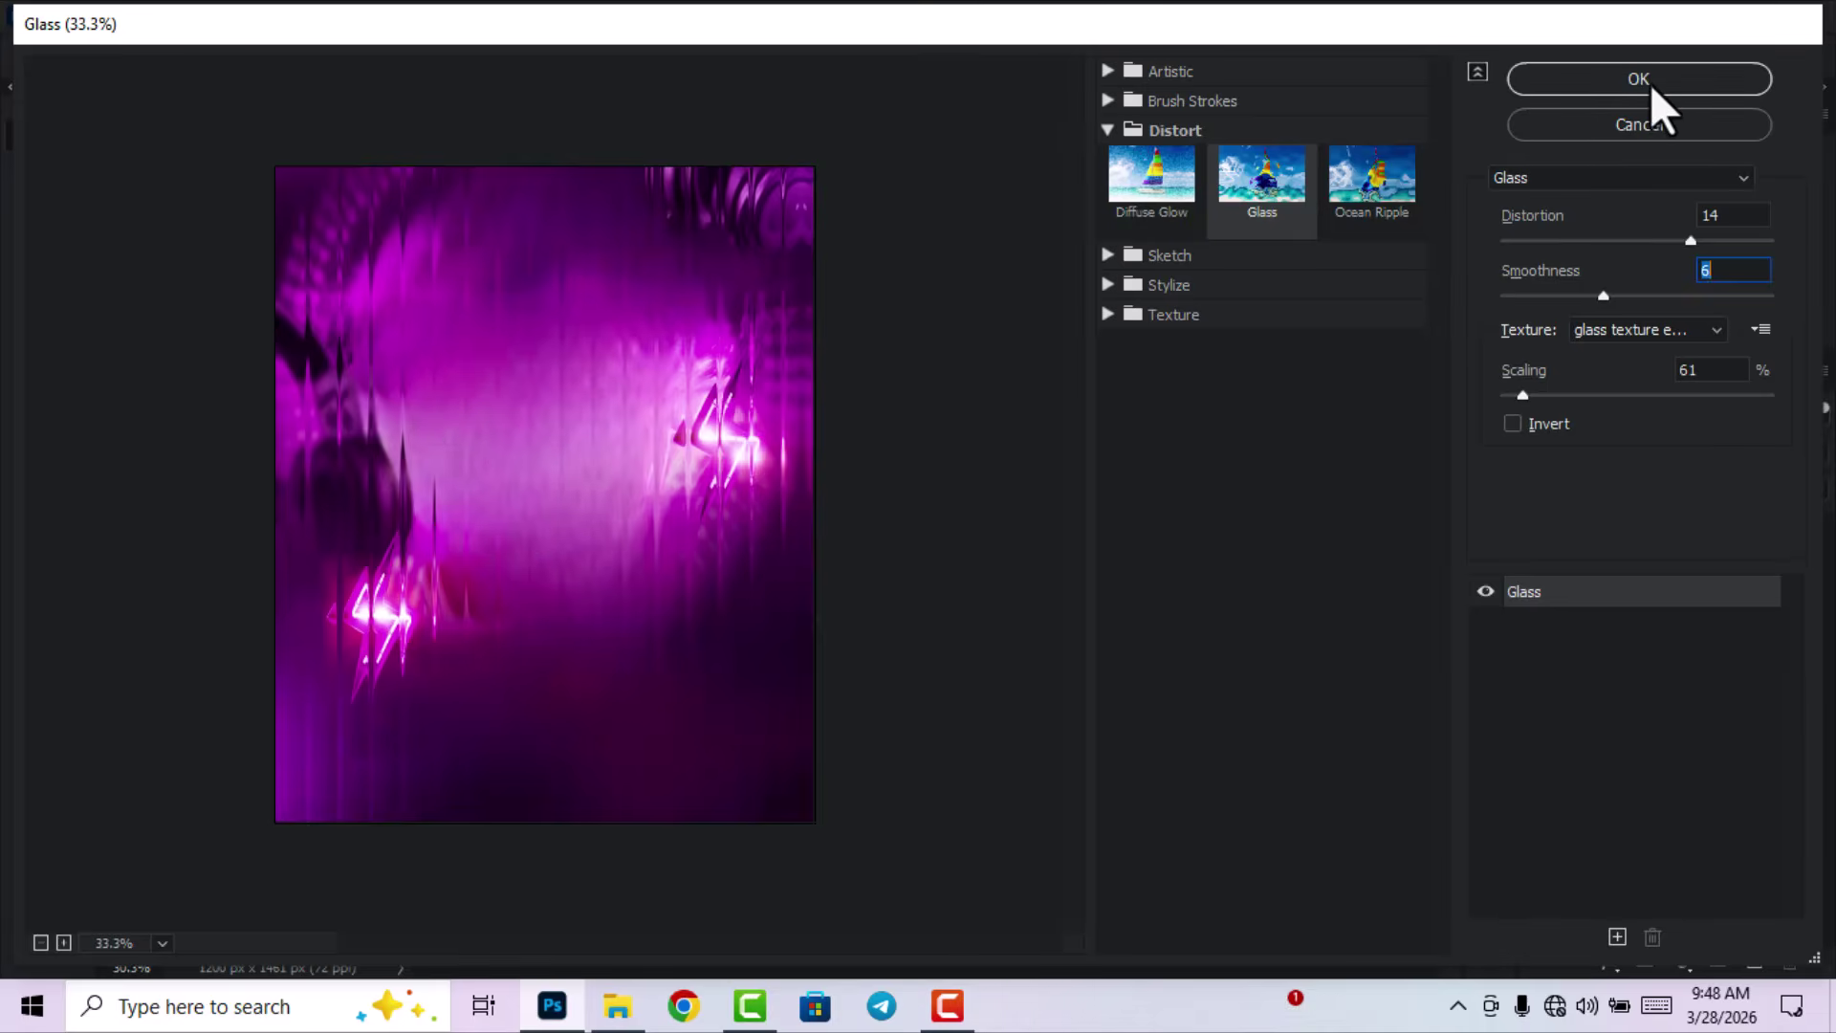
{"action": "left_click", "coordinate": [1659, 129]}
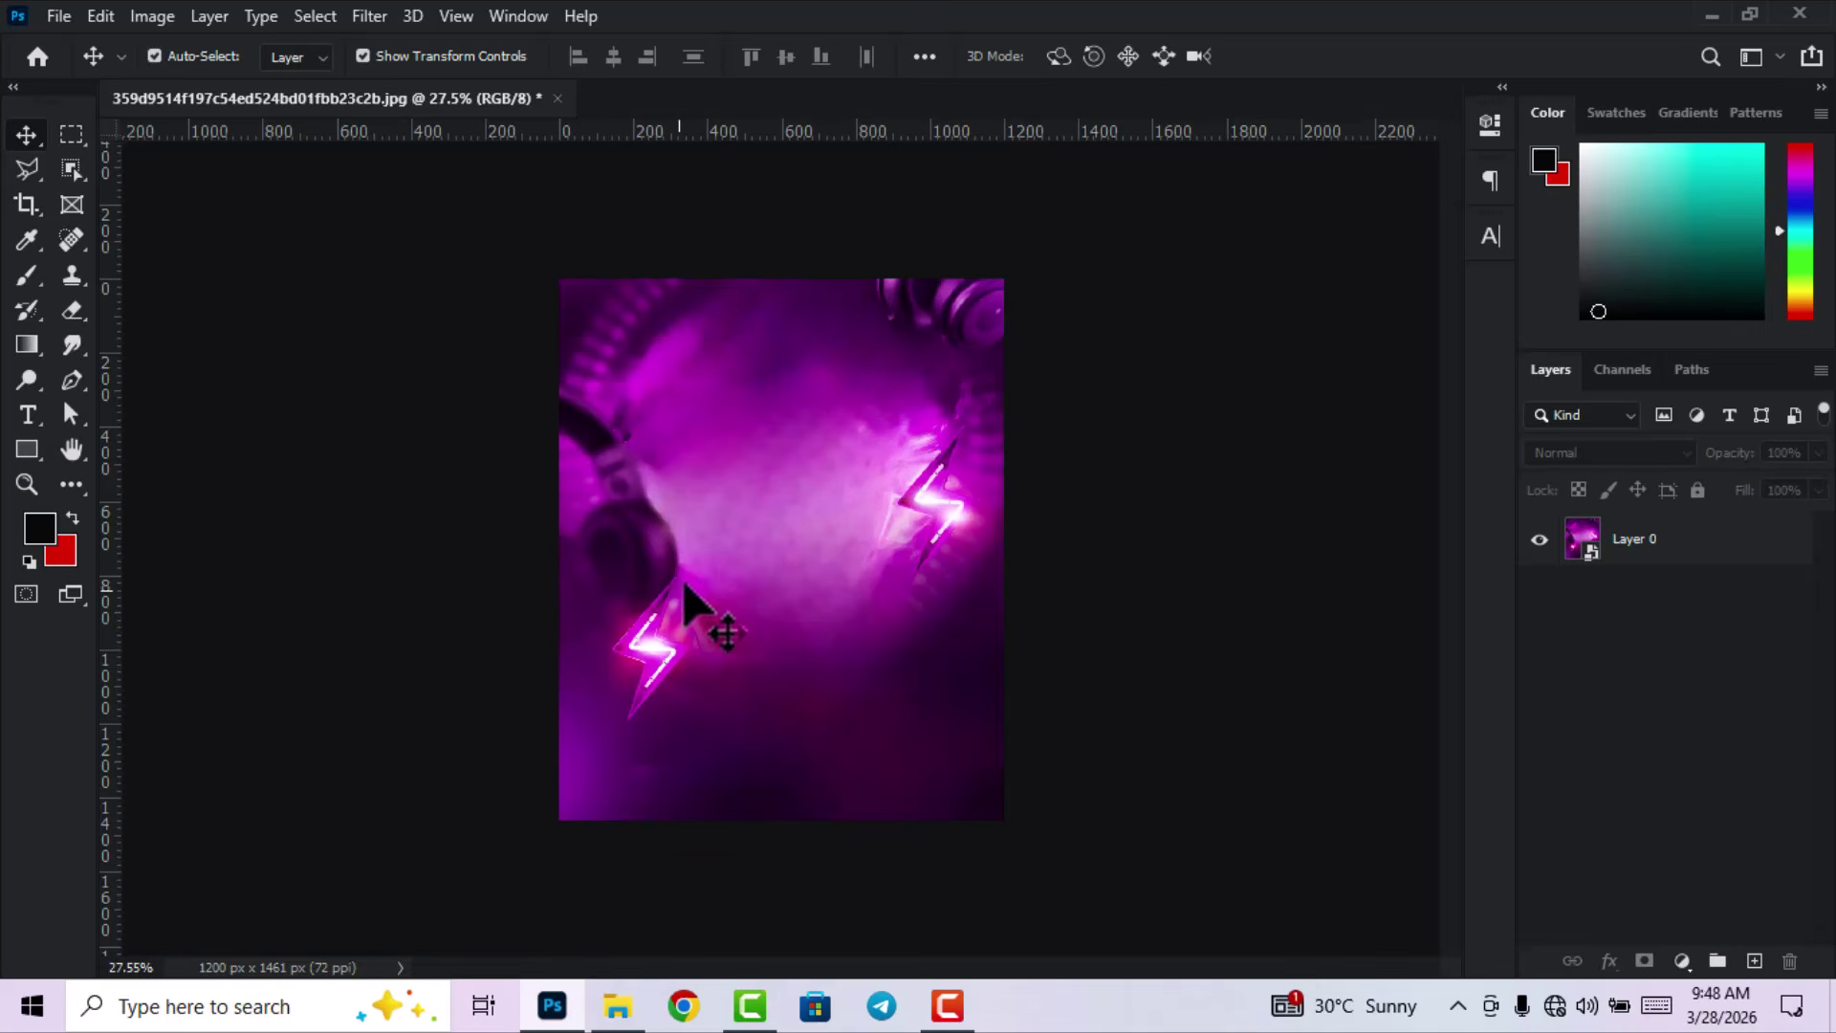
Open the green money bag JPG from the image folder and close the purple image without saving.
{"action": "left_click", "coordinate": [618, 1004]}
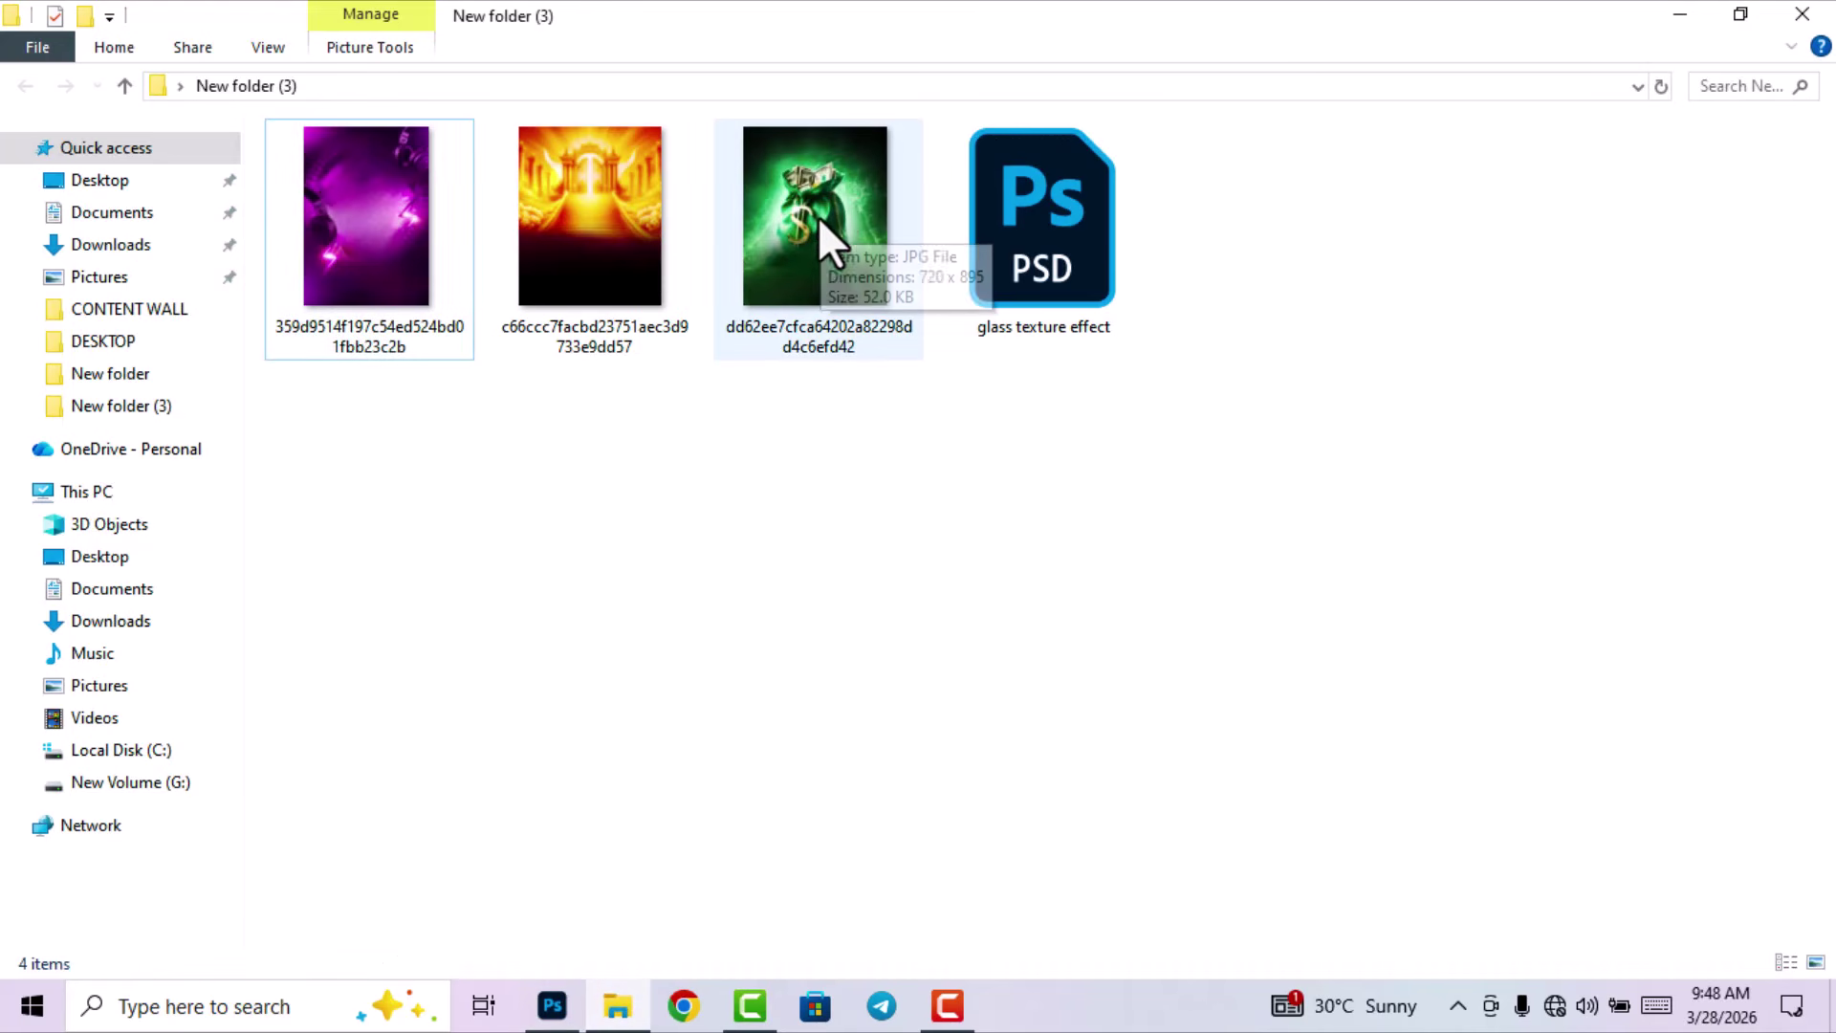
{"action": "left_click_drag", "start_coordinate": [820, 204], "coordinate": [696, 113]}
{"action": "scroll", "coordinate": [819, 568], "scroll_direction": "down", "scroll_amount": 4}
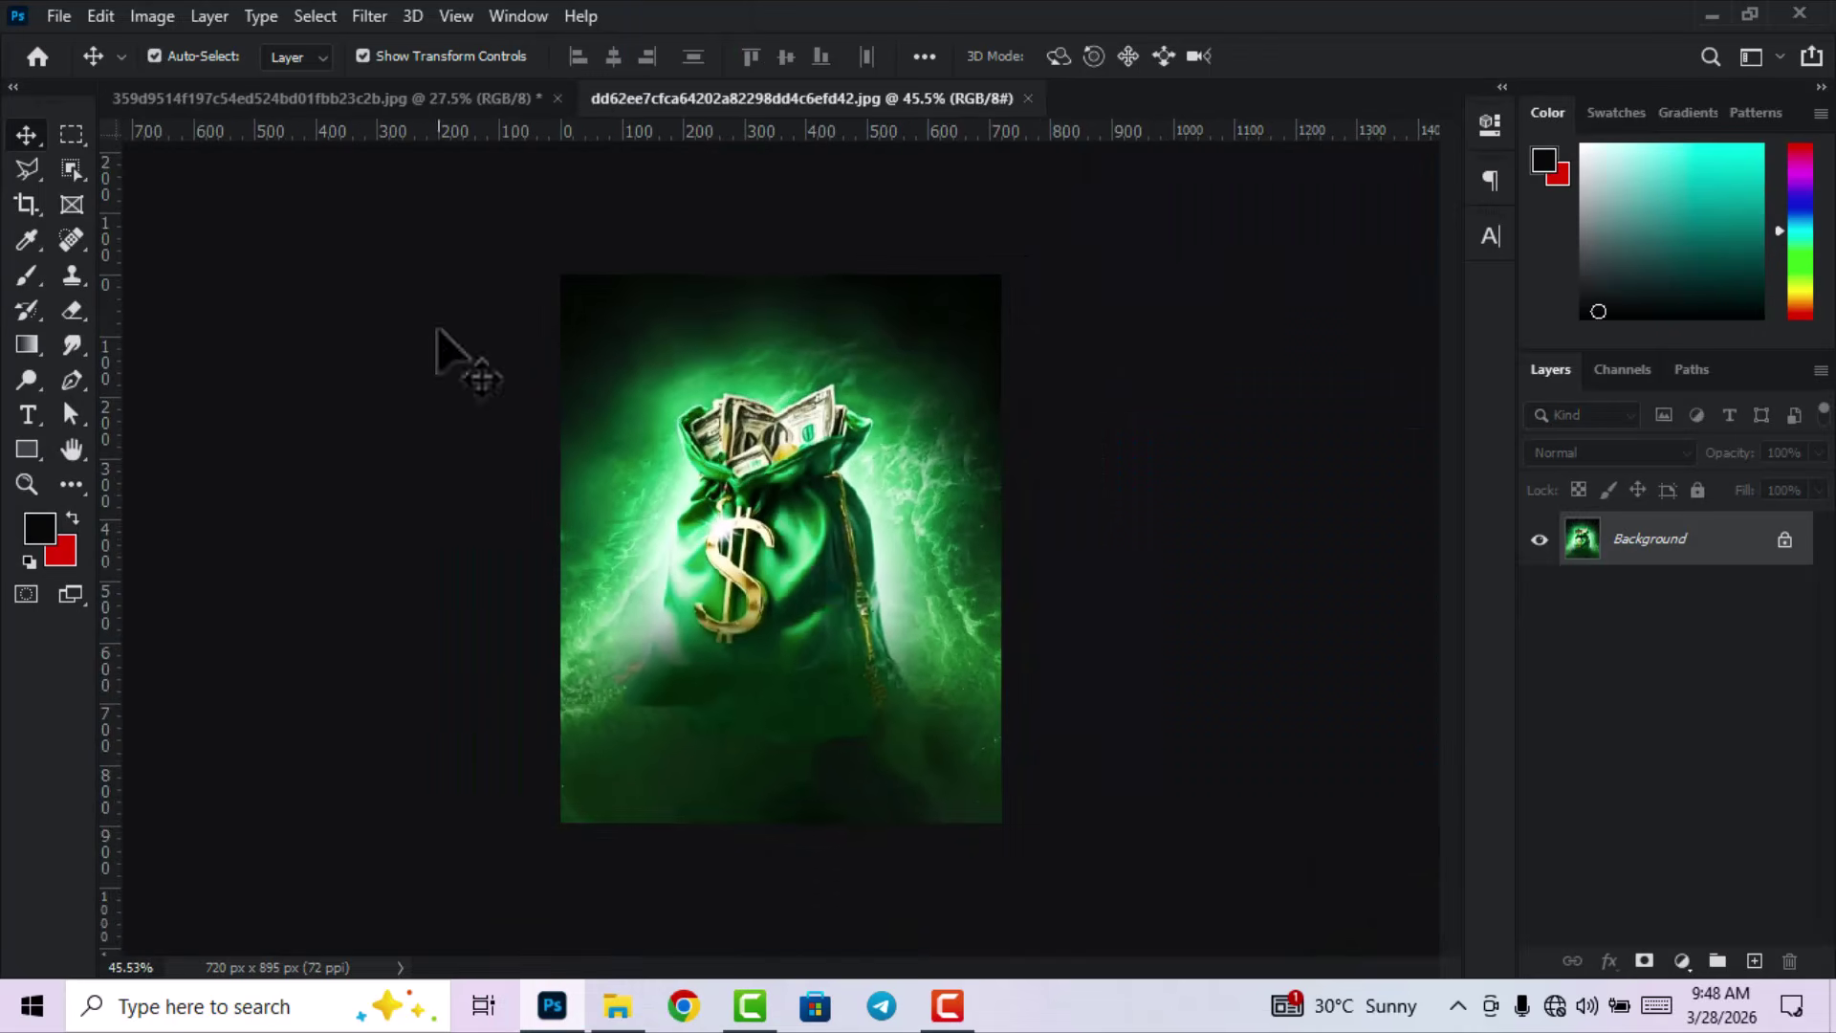
{"action": "left_click", "coordinate": [422, 100]}
{"action": "left_click", "coordinate": [558, 98]}
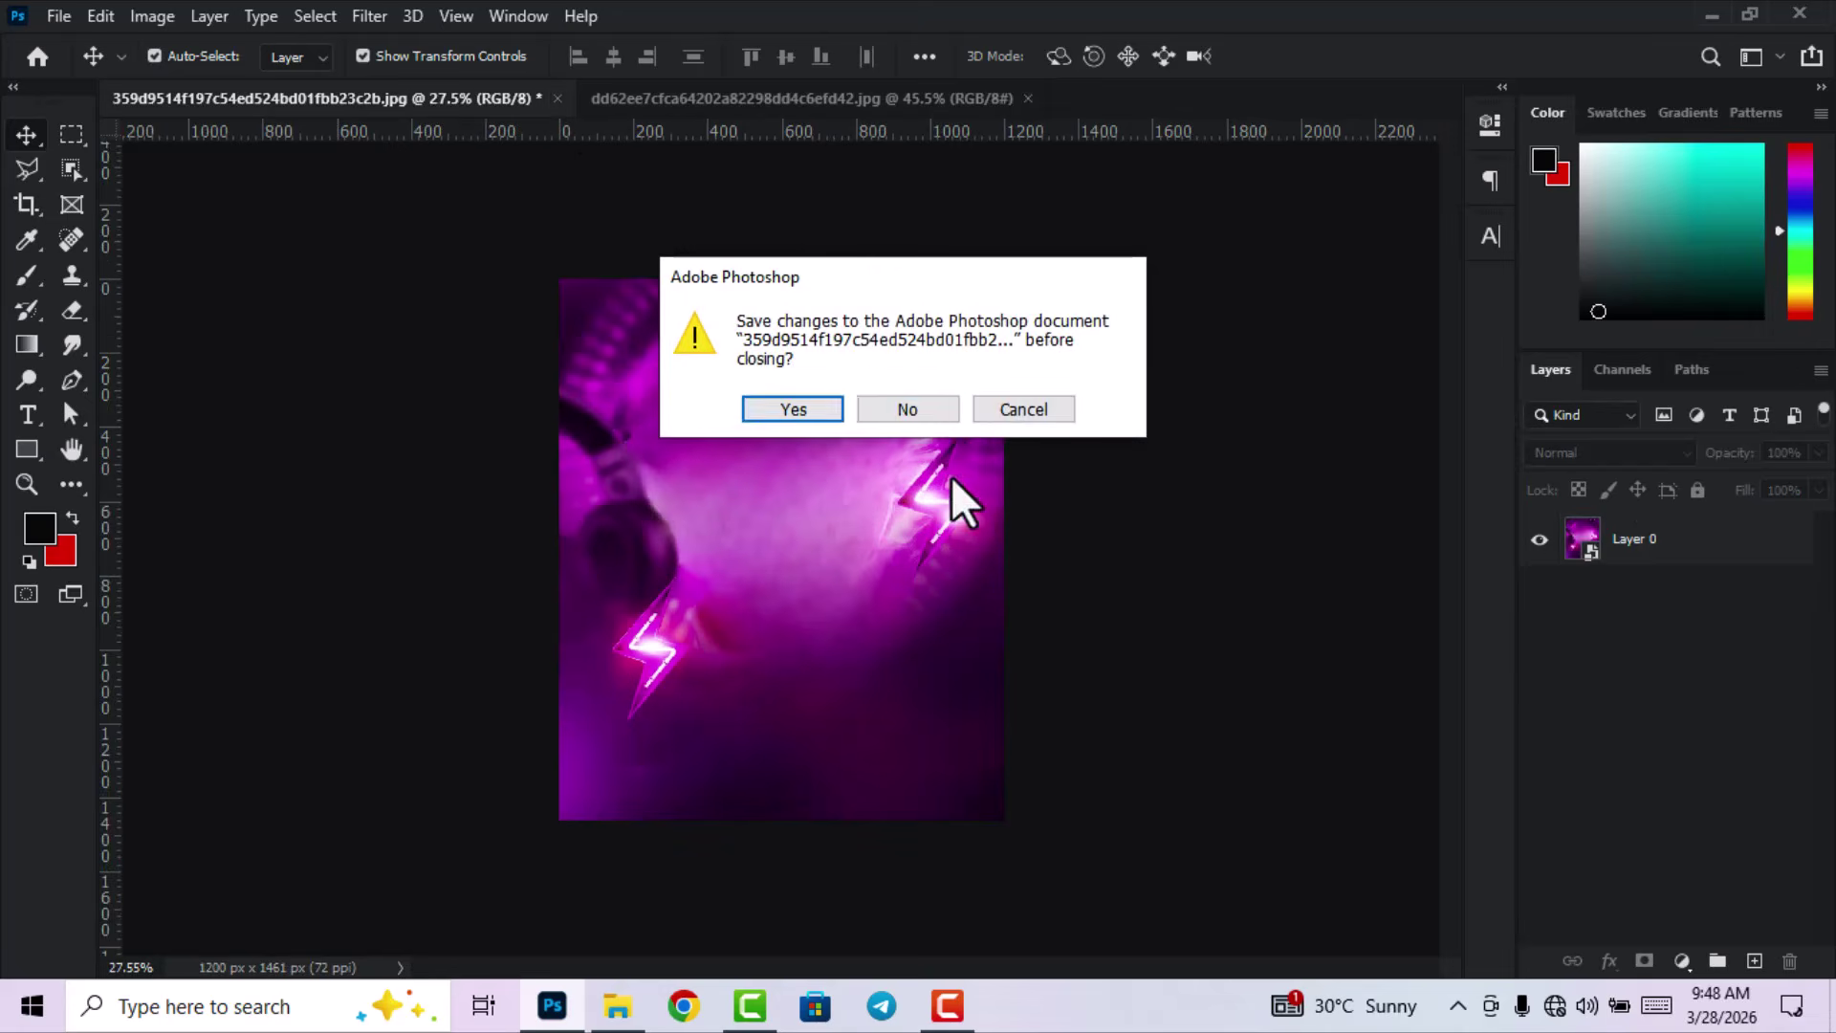
{"action": "left_click", "coordinate": [929, 411]}
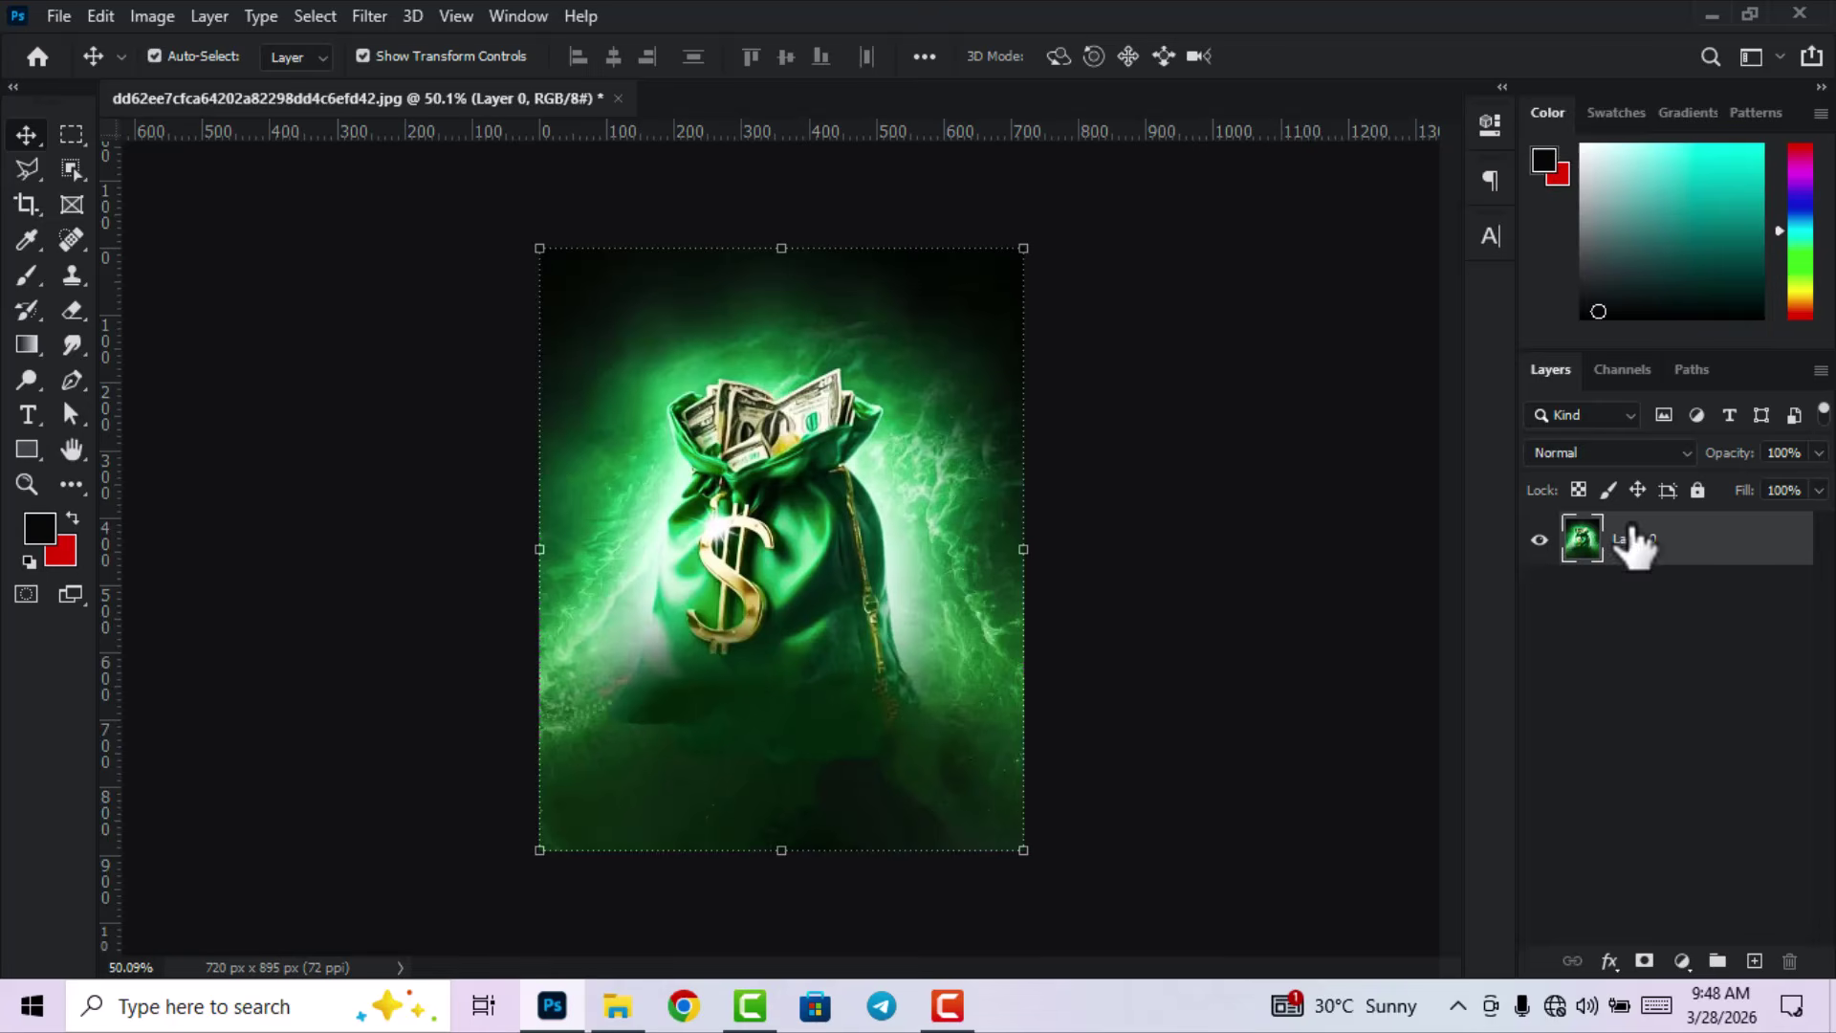
Convert the money bag layer to a smart object and open the Filter Gallery with the Glass filter.
{"action": "right_click", "coordinate": [1632, 537]}
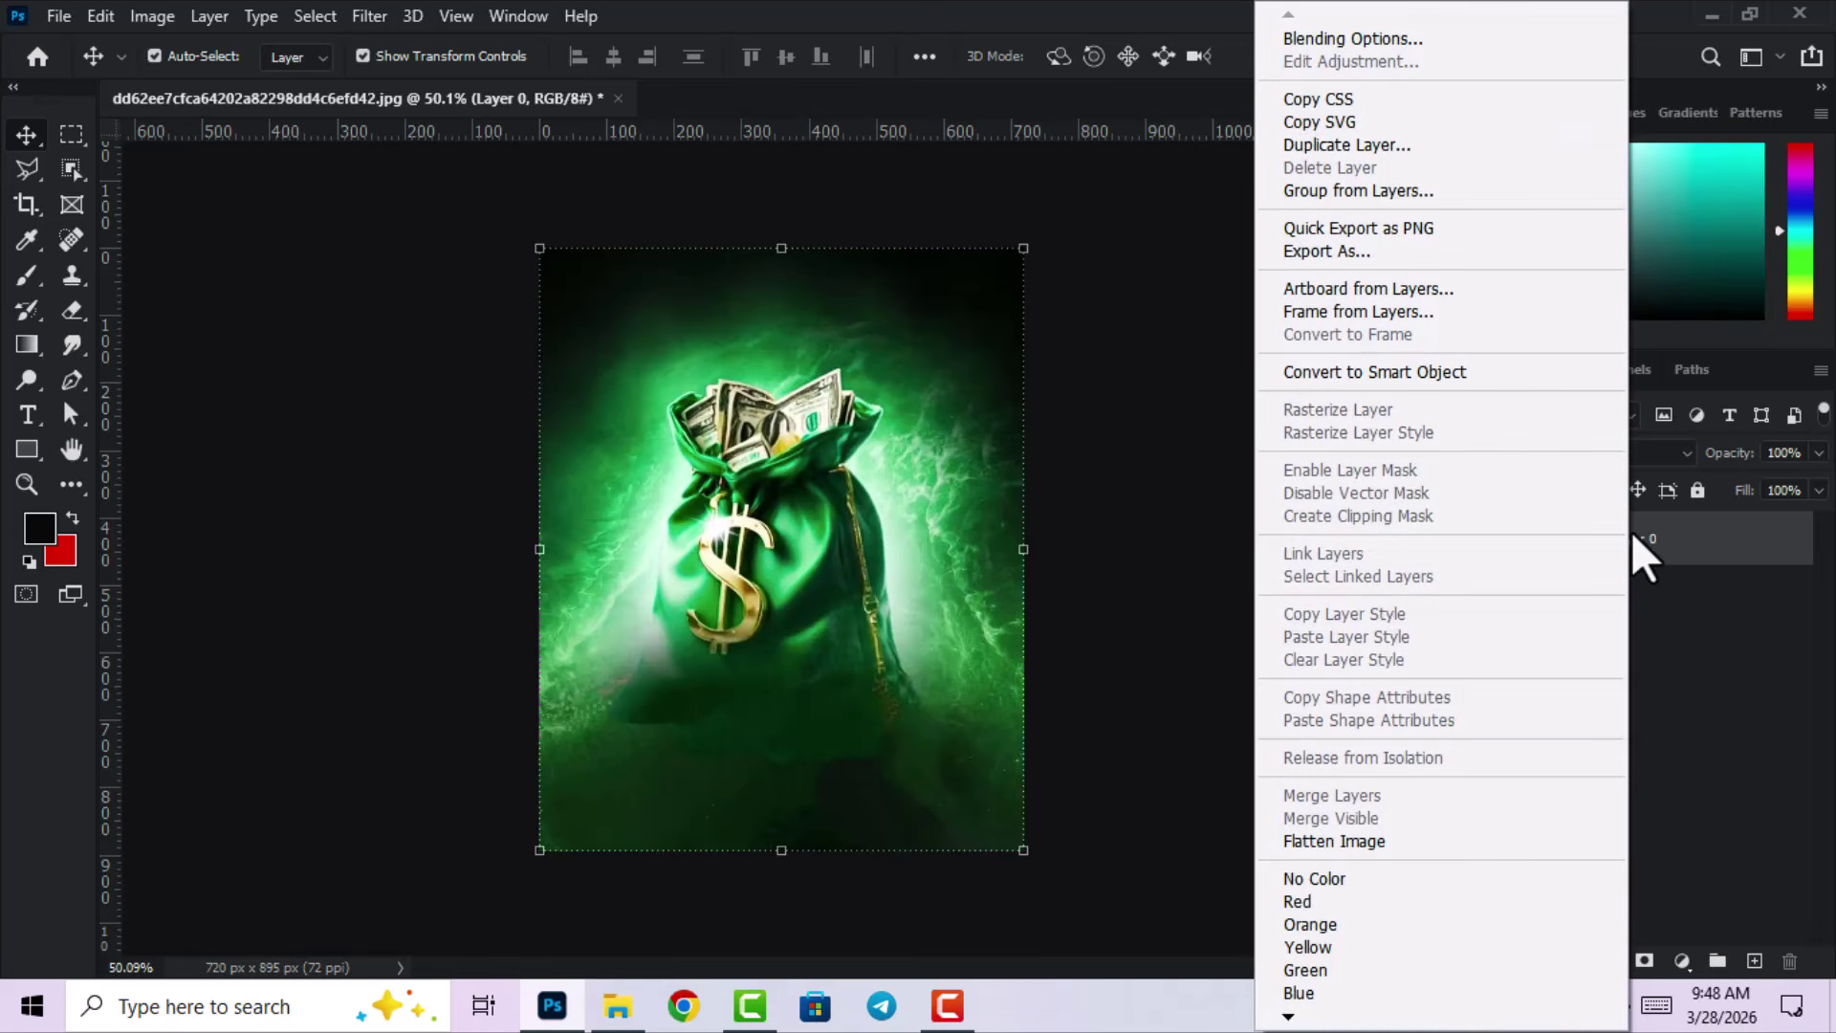
{"action": "left_click", "coordinate": [1437, 392]}
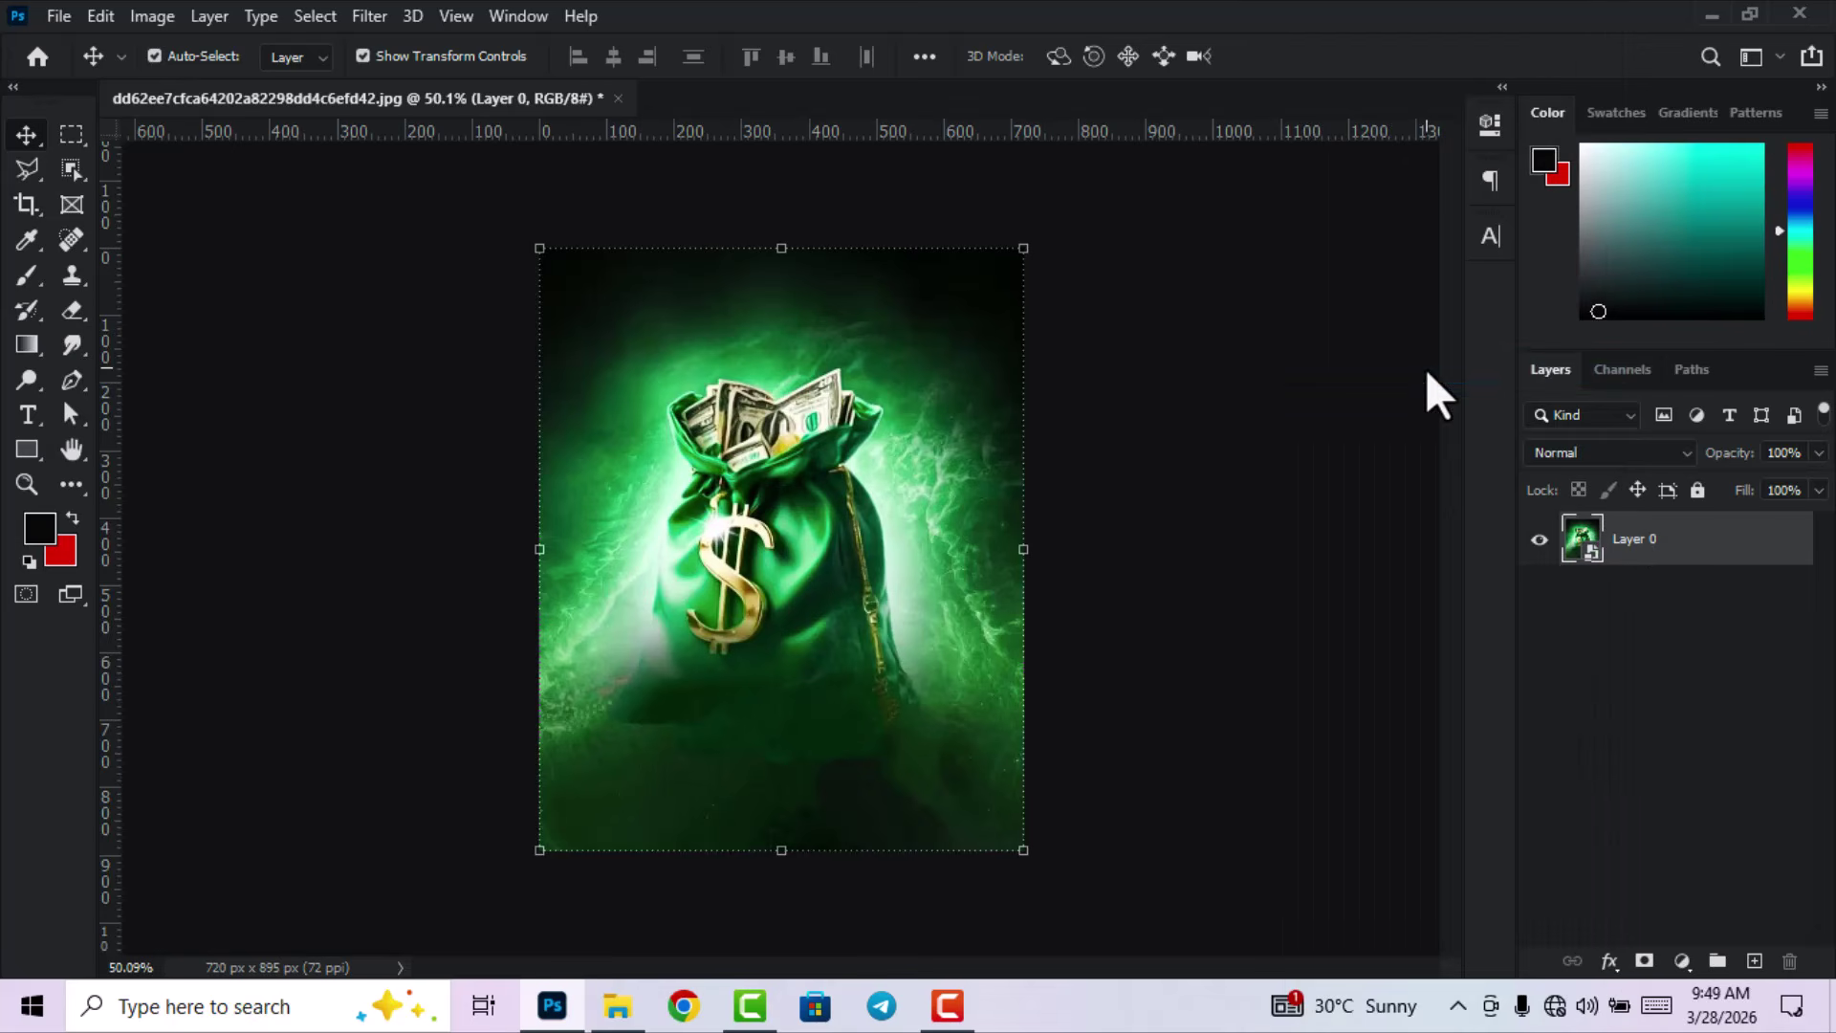
{"action": "left_click", "coordinate": [373, 19]}
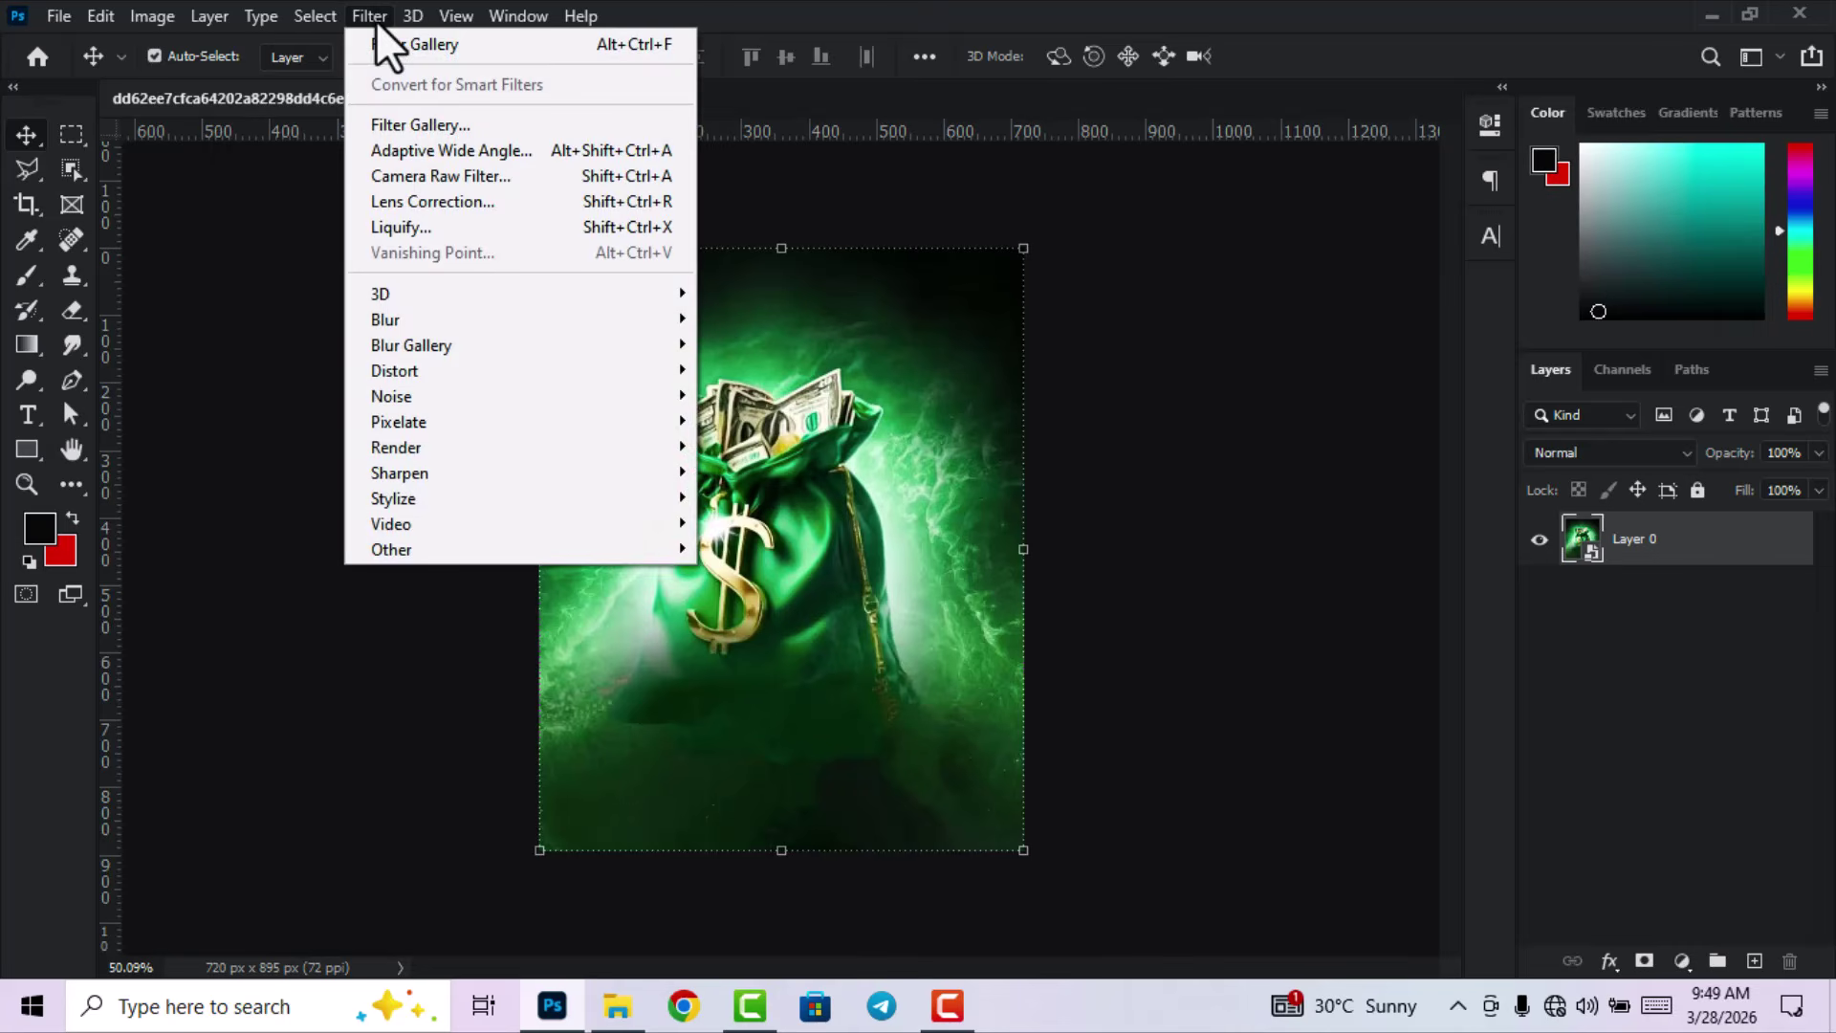
{"action": "left_click", "coordinate": [388, 127]}
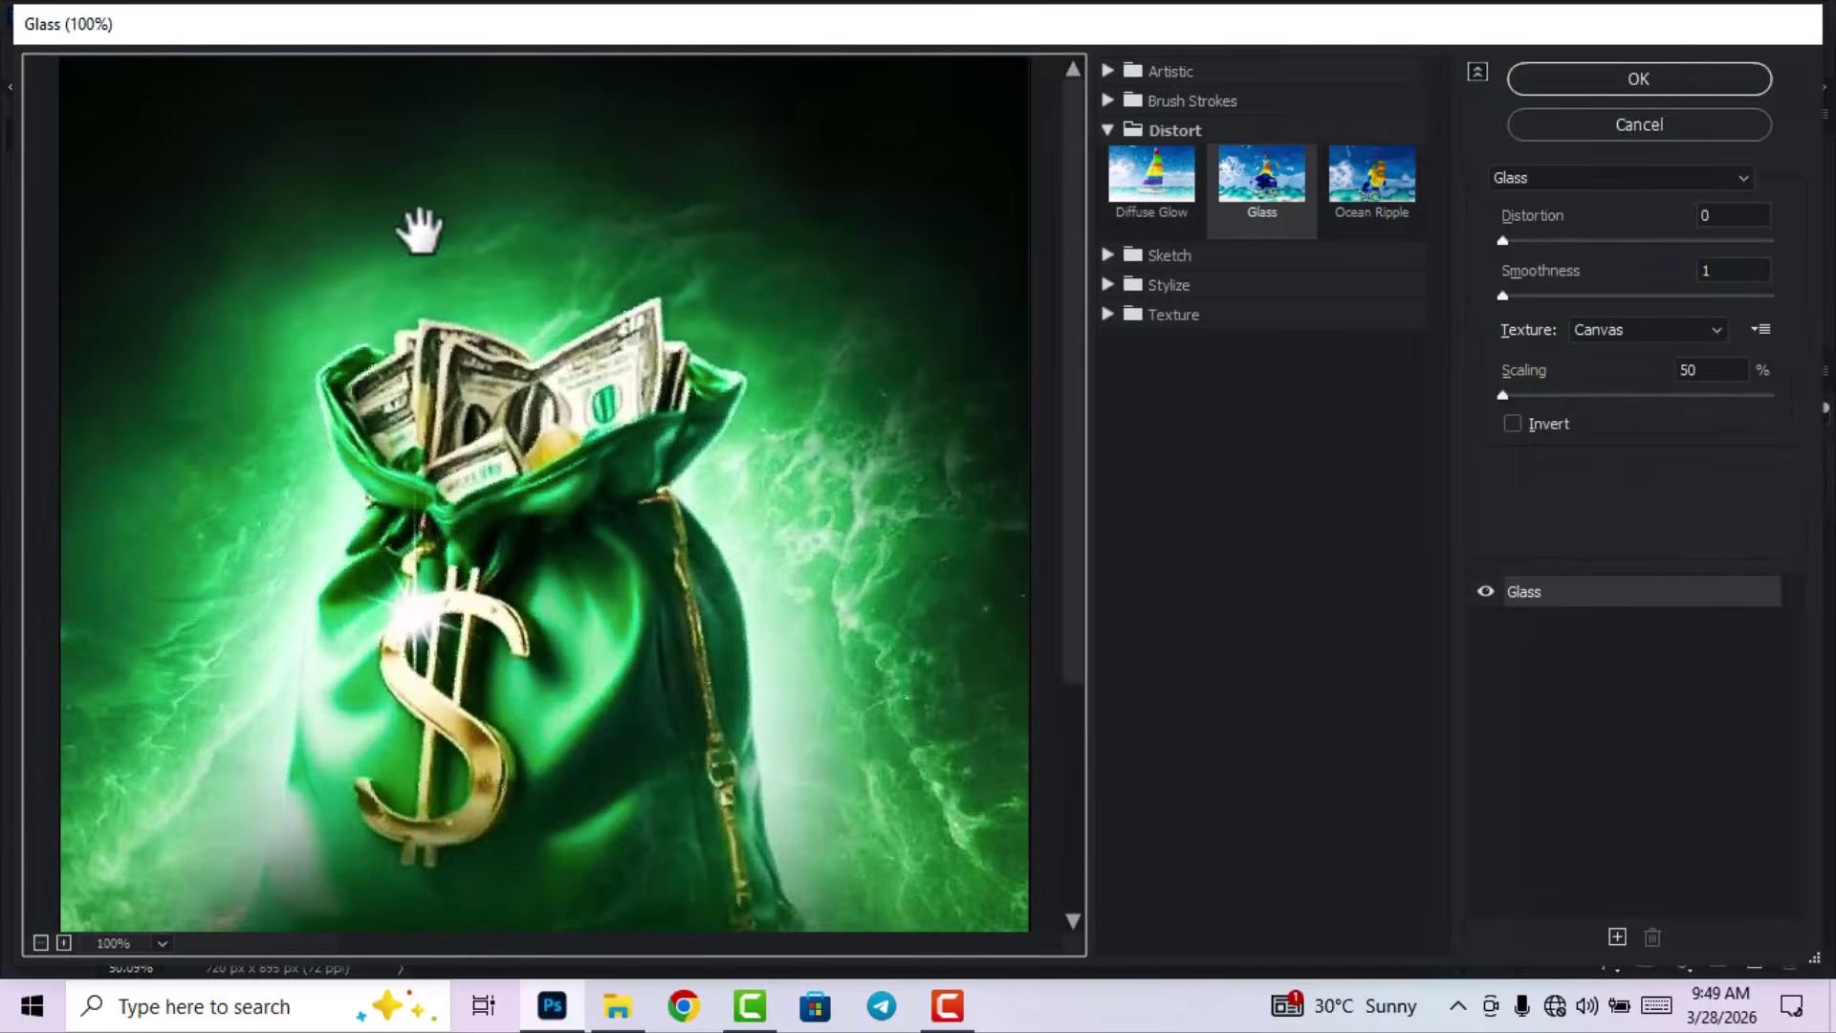
Try the Ocean Ripple filter on the money bag with Ripple Size 4 and Ripple Magnitude 15, and cancel without applying it.
{"action": "scroll", "coordinate": [505, 427], "scroll_direction": "down", "scroll_amount": 2}
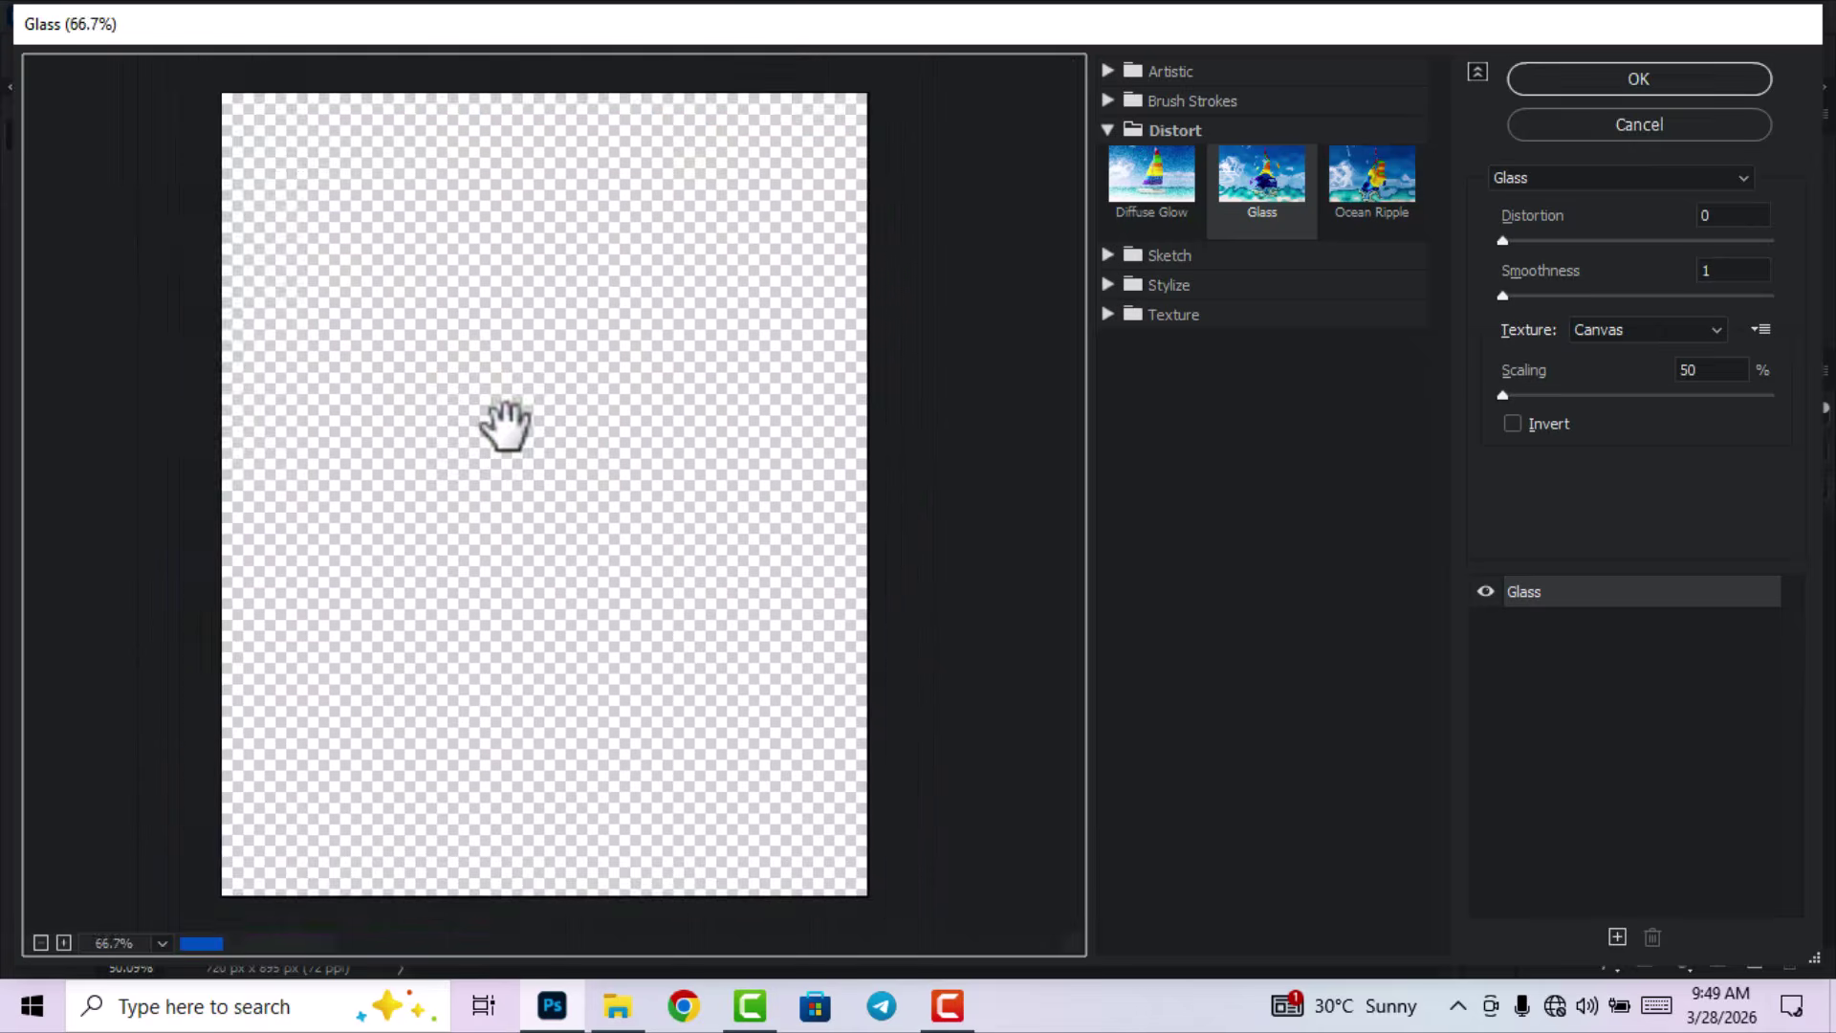
{"action": "scroll", "coordinate": [516, 412], "scroll_direction": "down", "scroll_amount": 1}
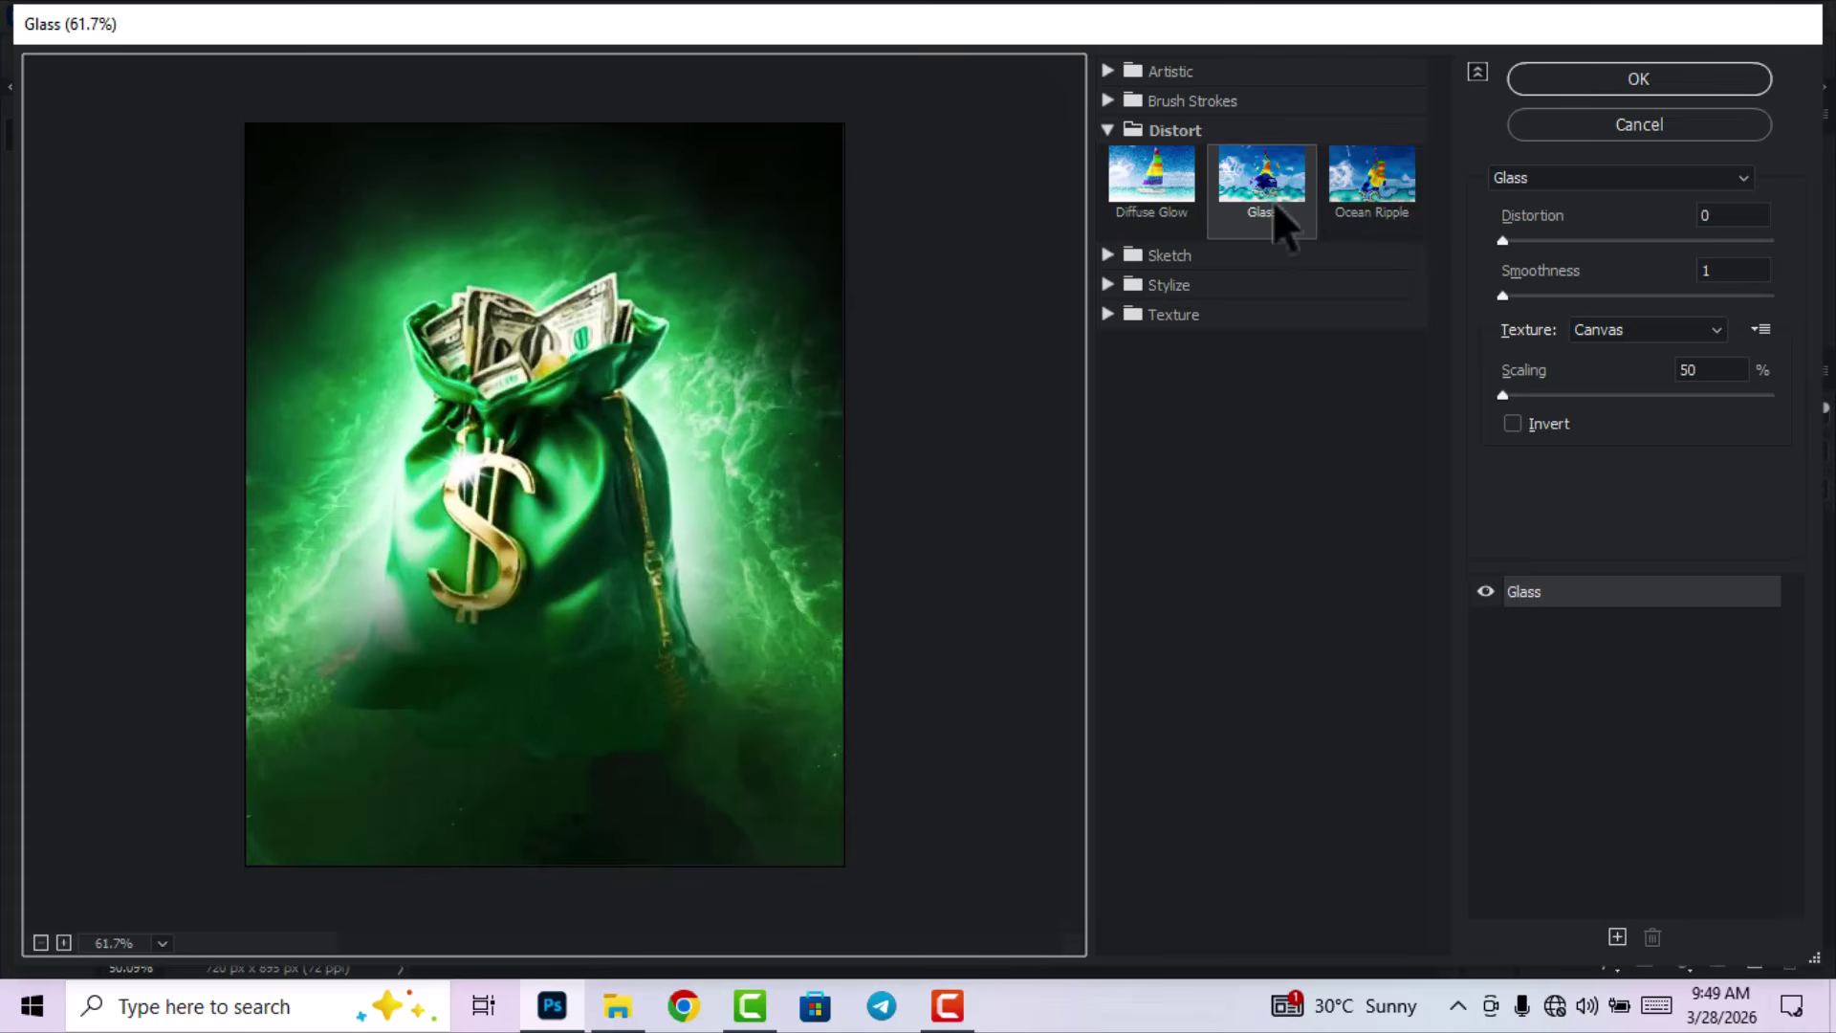
{"action": "left_click", "coordinate": [1374, 198]}
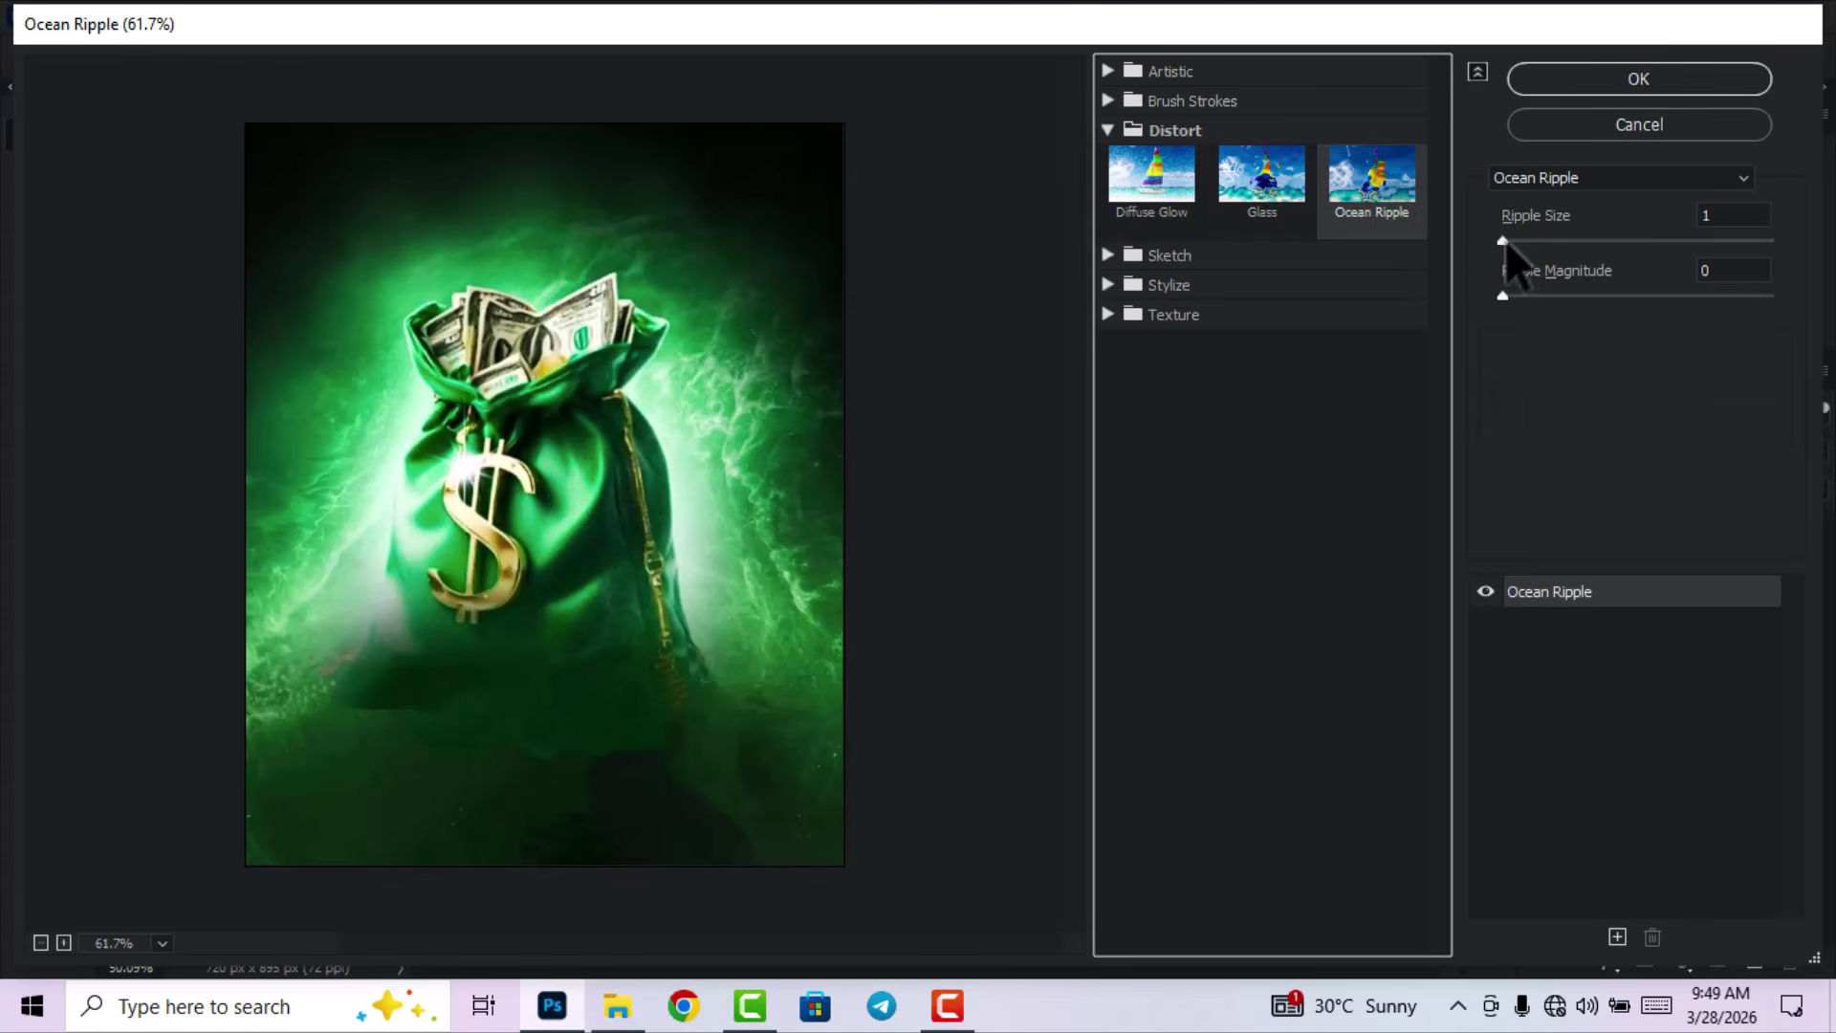
{"action": "left_click_drag", "start_coordinate": [1507, 246], "coordinate": [1561, 245]}
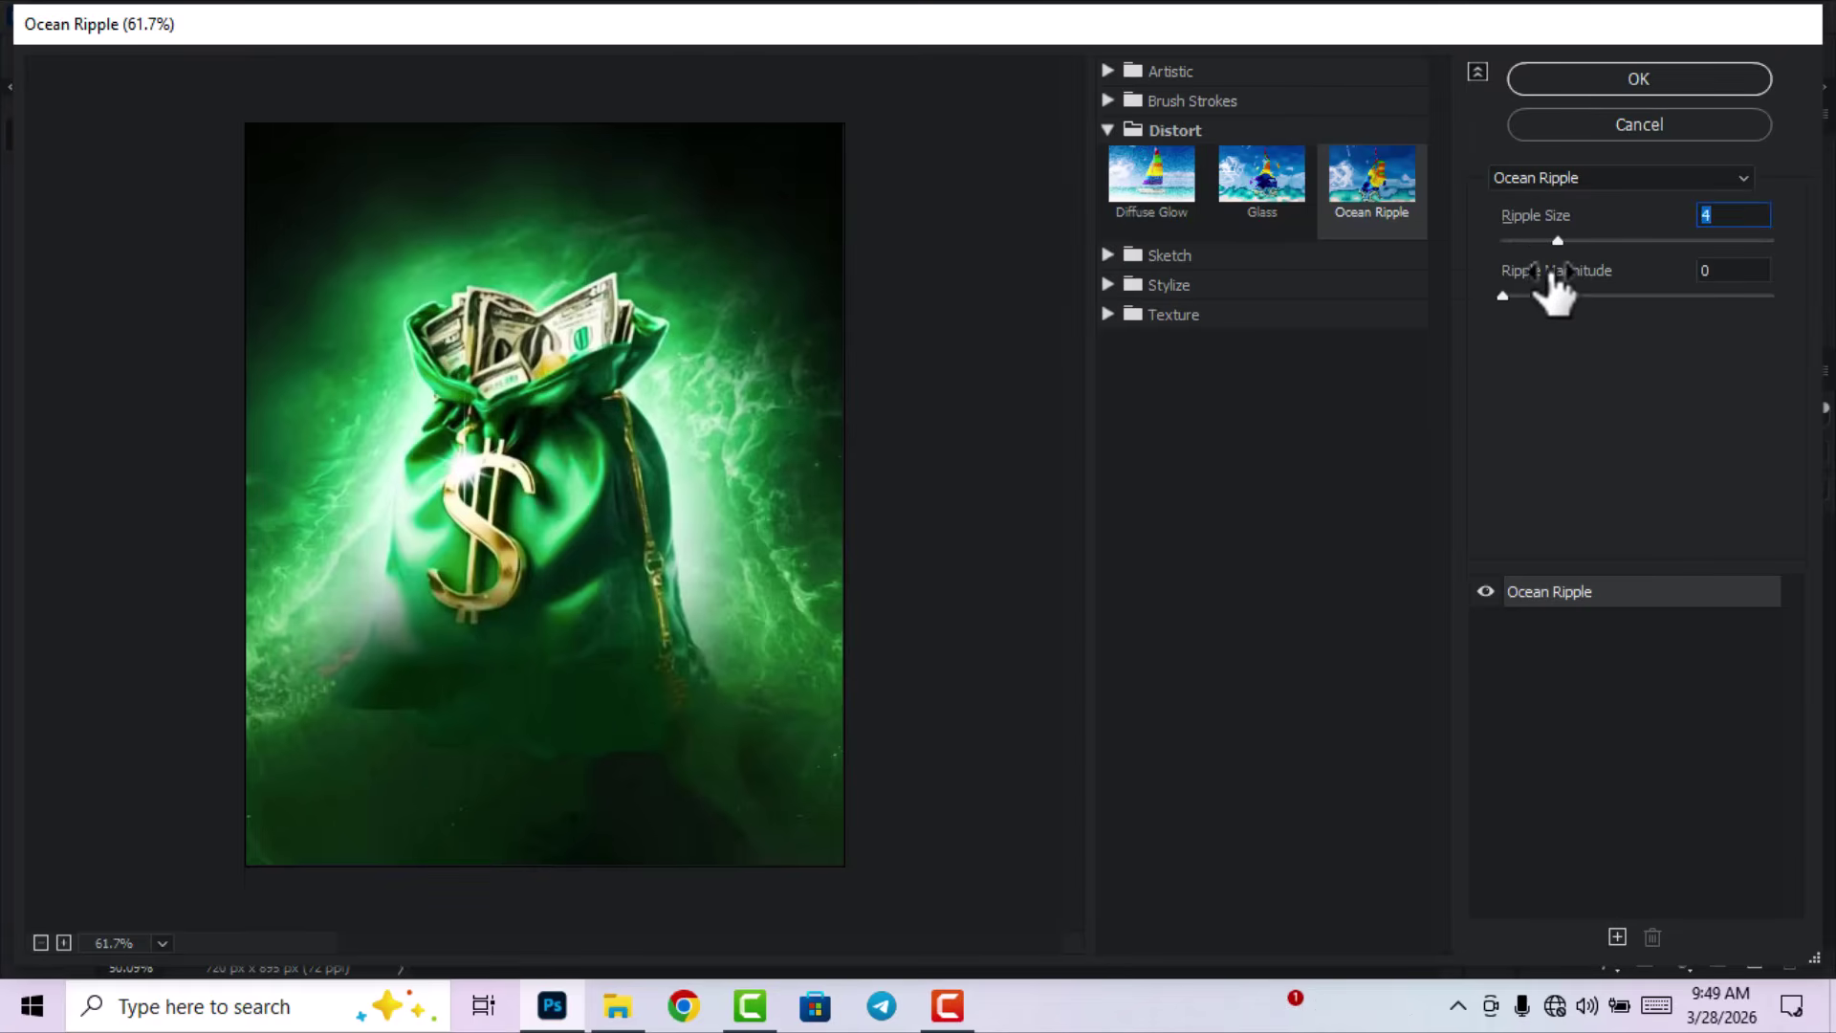
{"action": "left_click_drag", "start_coordinate": [1504, 300], "coordinate": [1701, 319]}
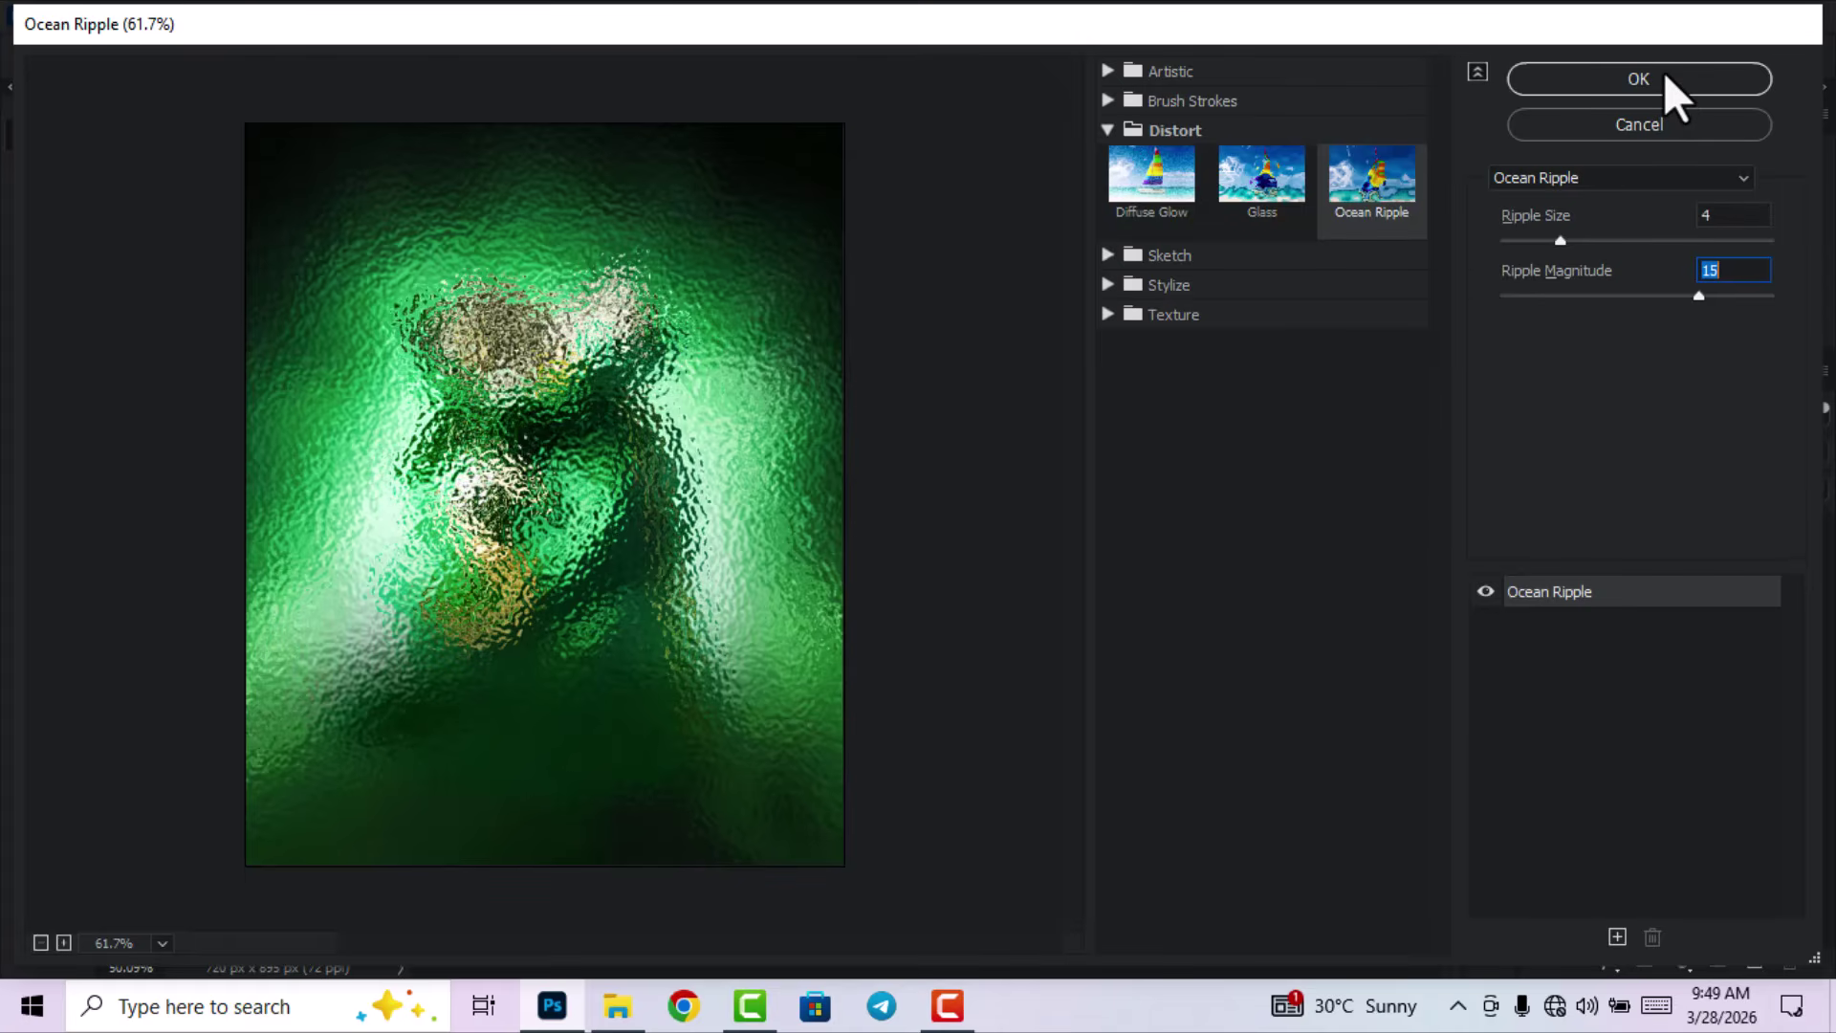
{"action": "left_click", "coordinate": [1675, 124]}
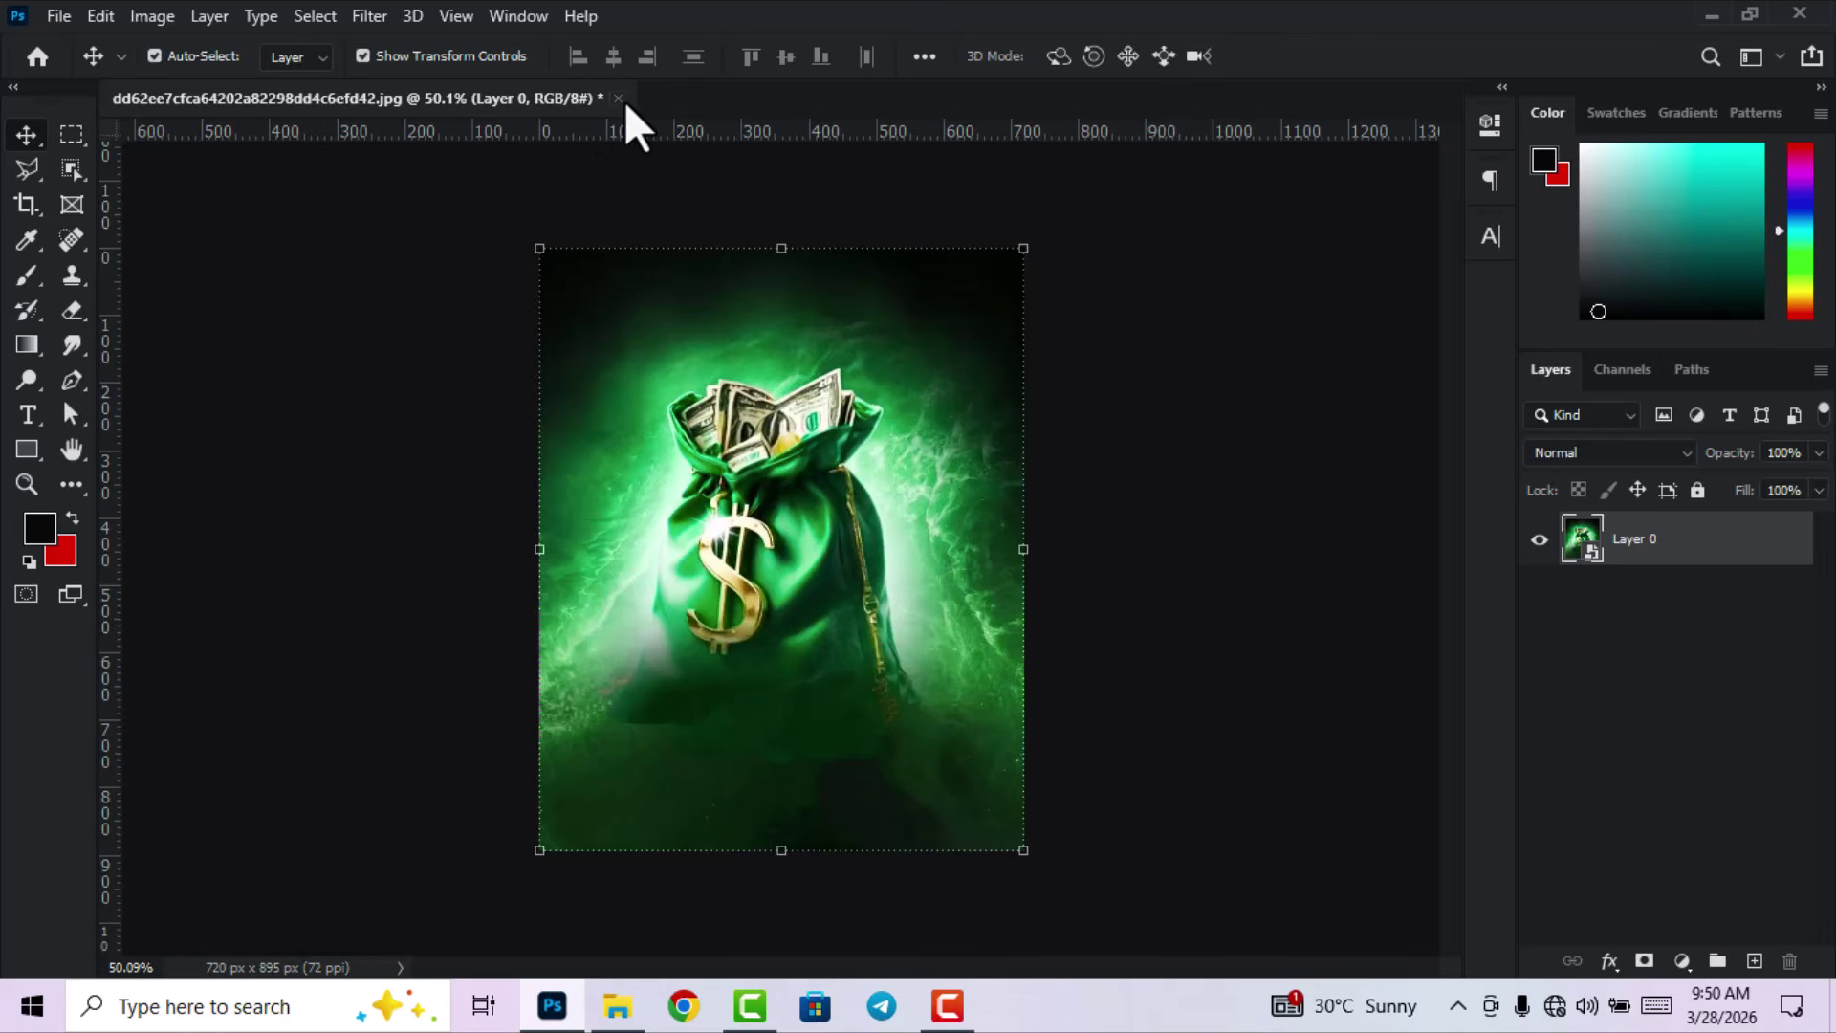
{"action": "left_click", "coordinate": [1236, 498]}
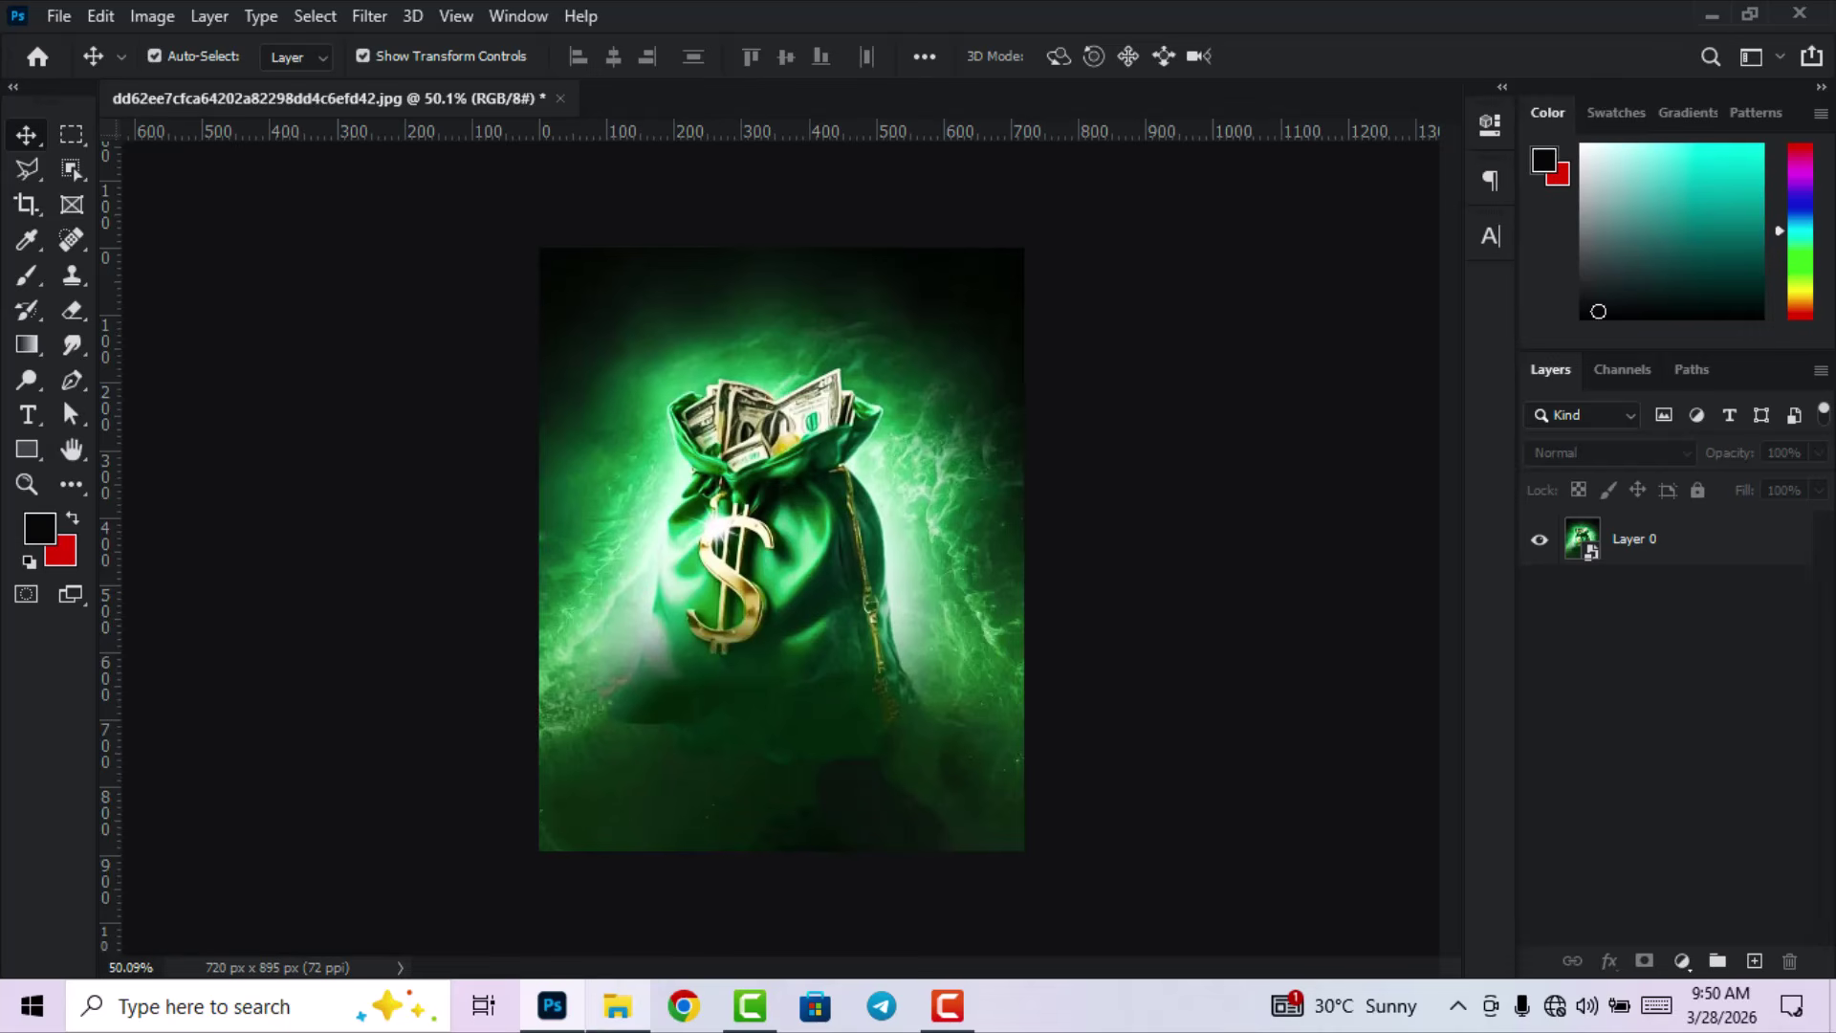
Open the golden gate and stairway JPG from the image folder and close the money bag image without saving.
{"action": "left_click", "coordinate": [616, 1008]}
{"action": "left_click_drag", "start_coordinate": [602, 185], "coordinate": [664, 123]}
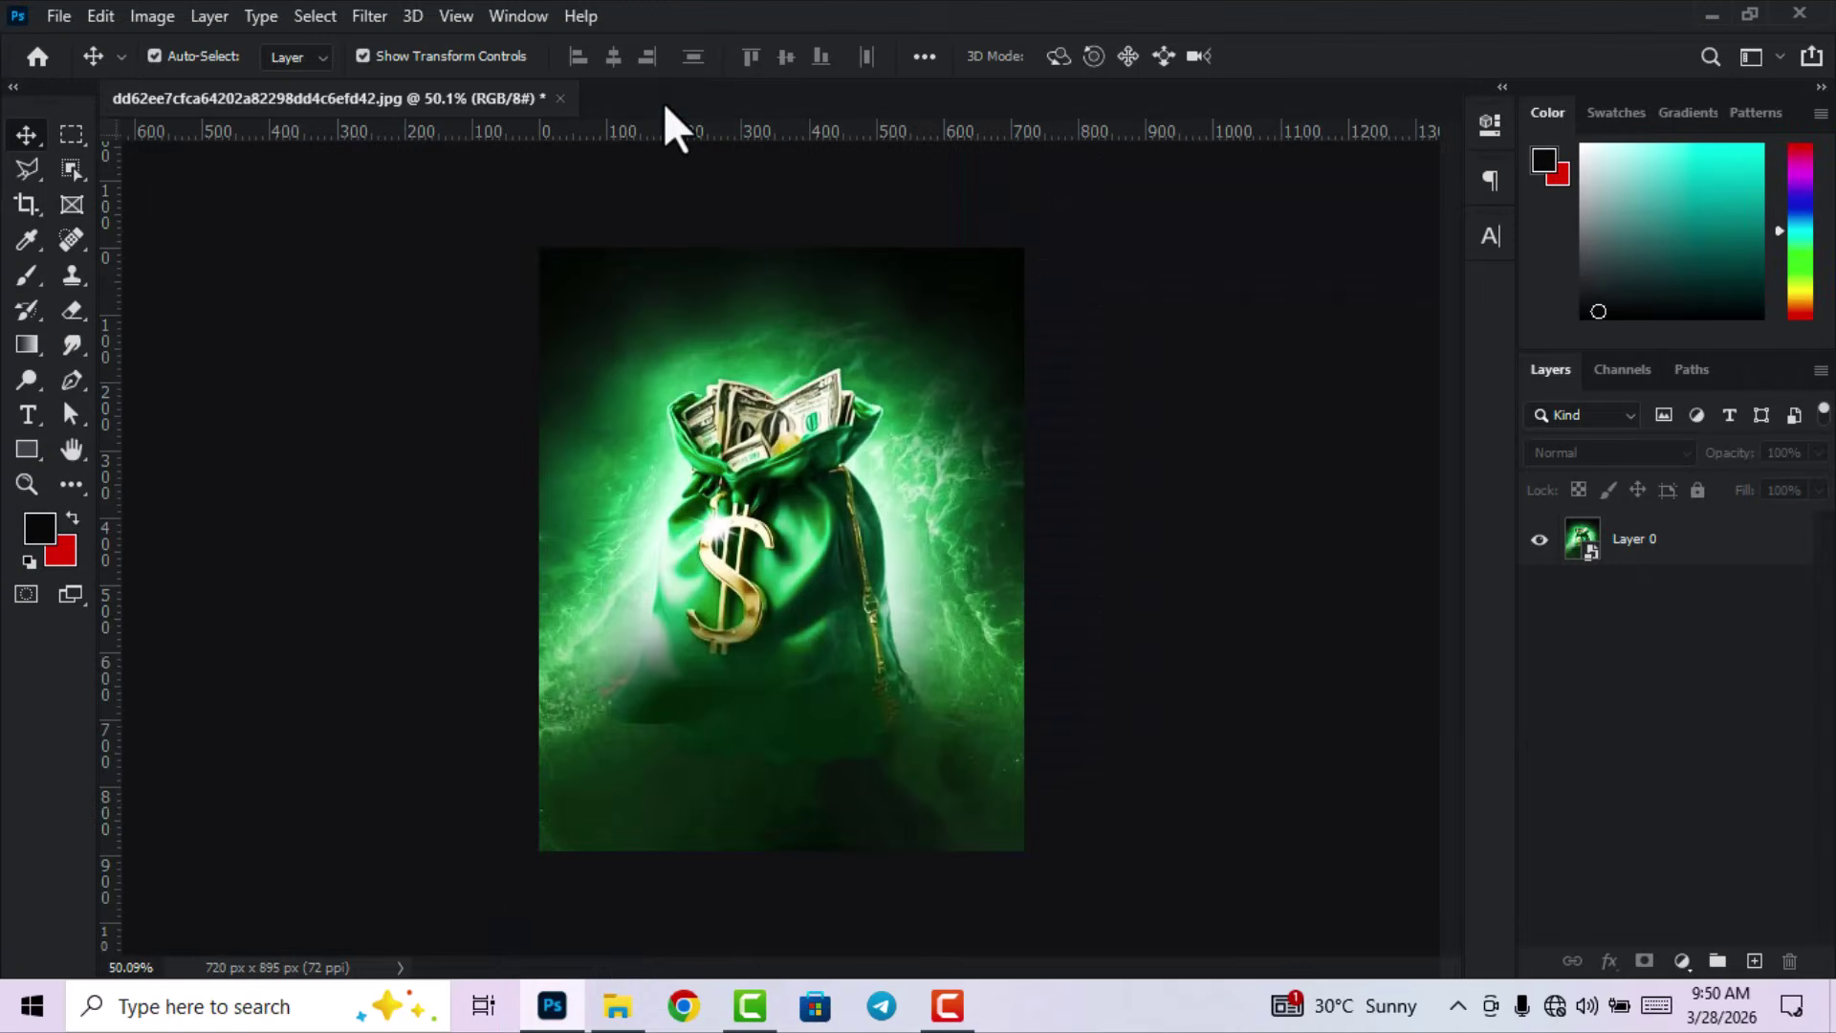
{"action": "left_click", "coordinate": [559, 99]}
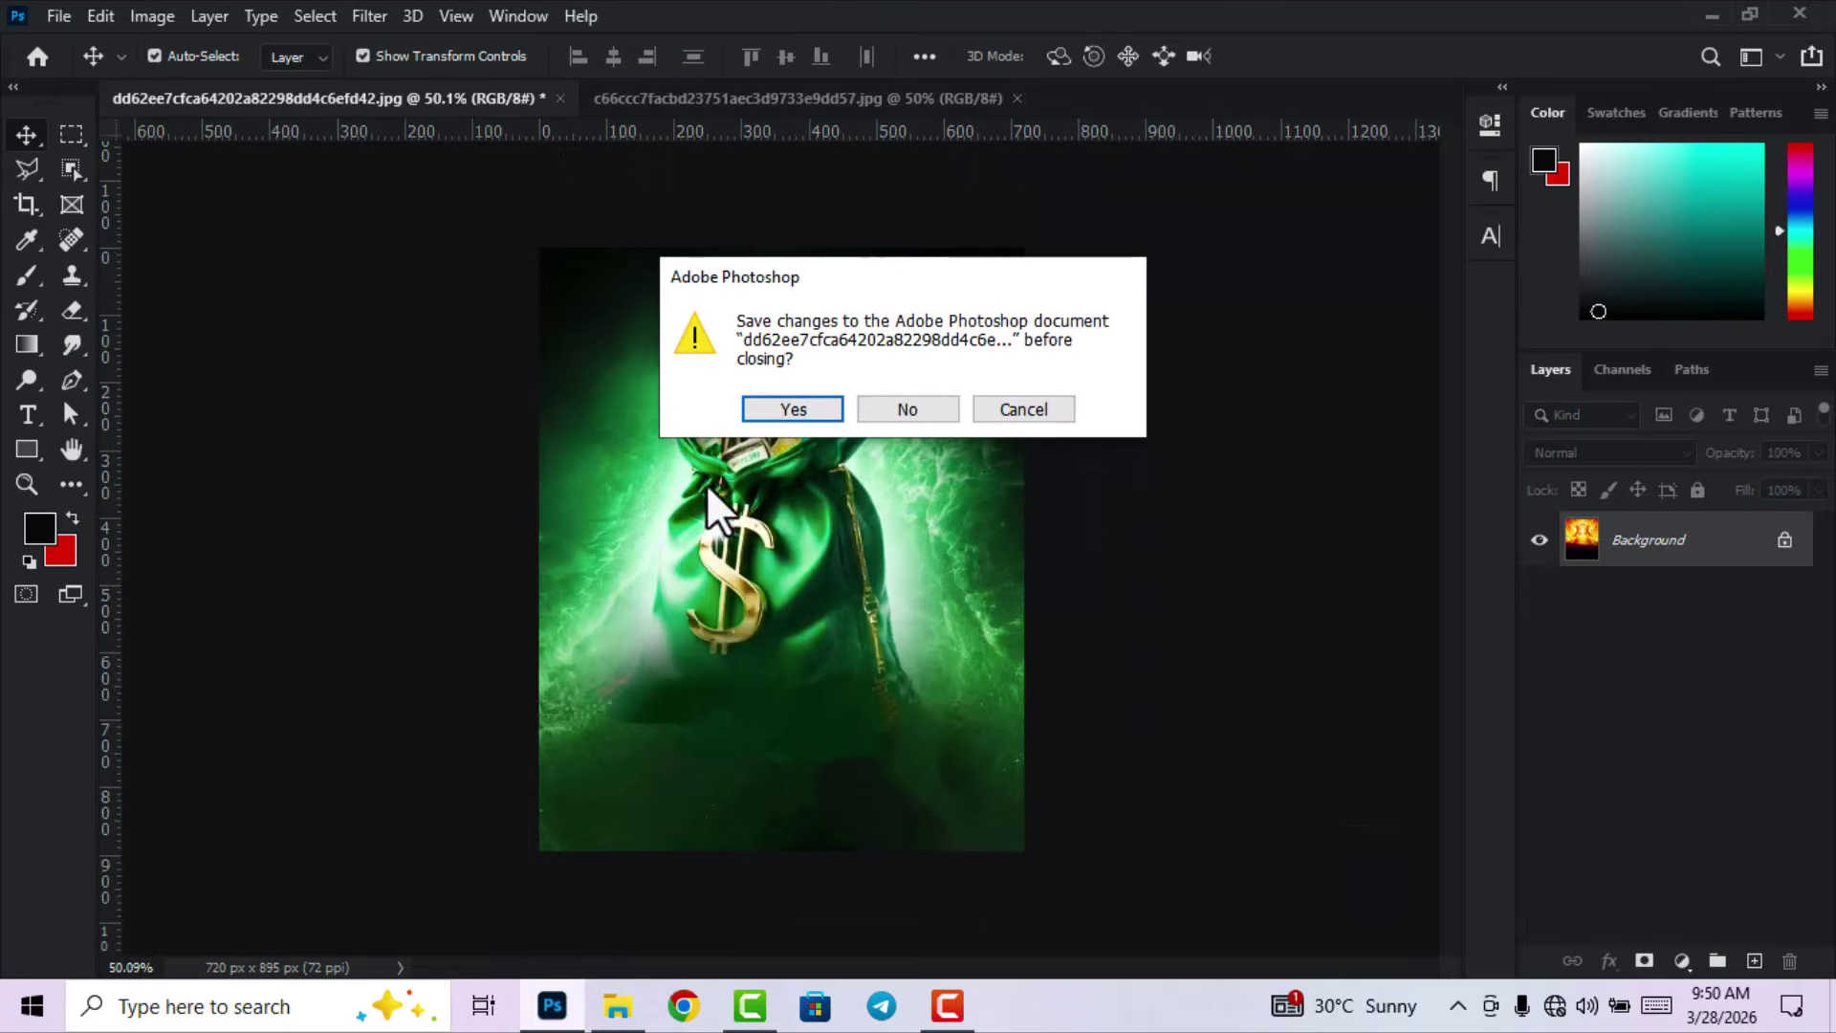
{"action": "left_click", "coordinate": [907, 409]}
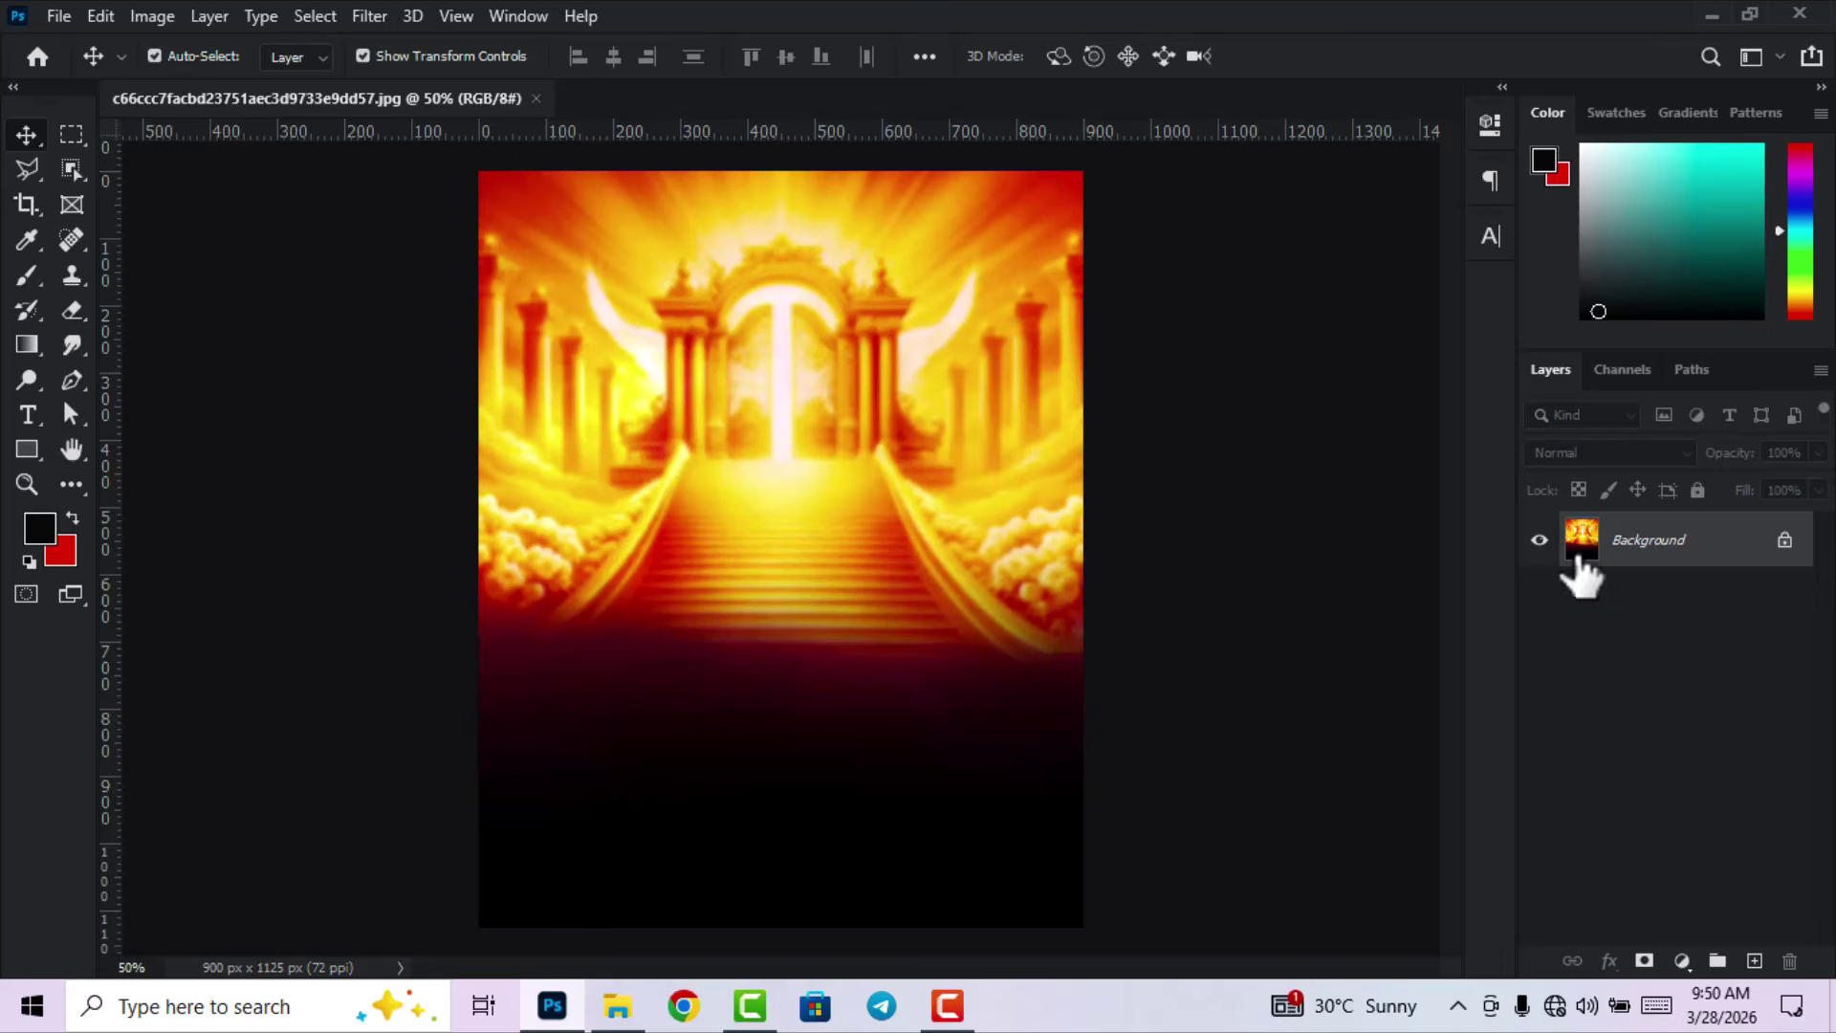
Unlock the golden gate background layer, convert it to a smart object, and open the Filter Gallery with the Glass filter.
{"action": "left_click", "coordinate": [1785, 541]}
{"action": "right_click", "coordinate": [1668, 566]}
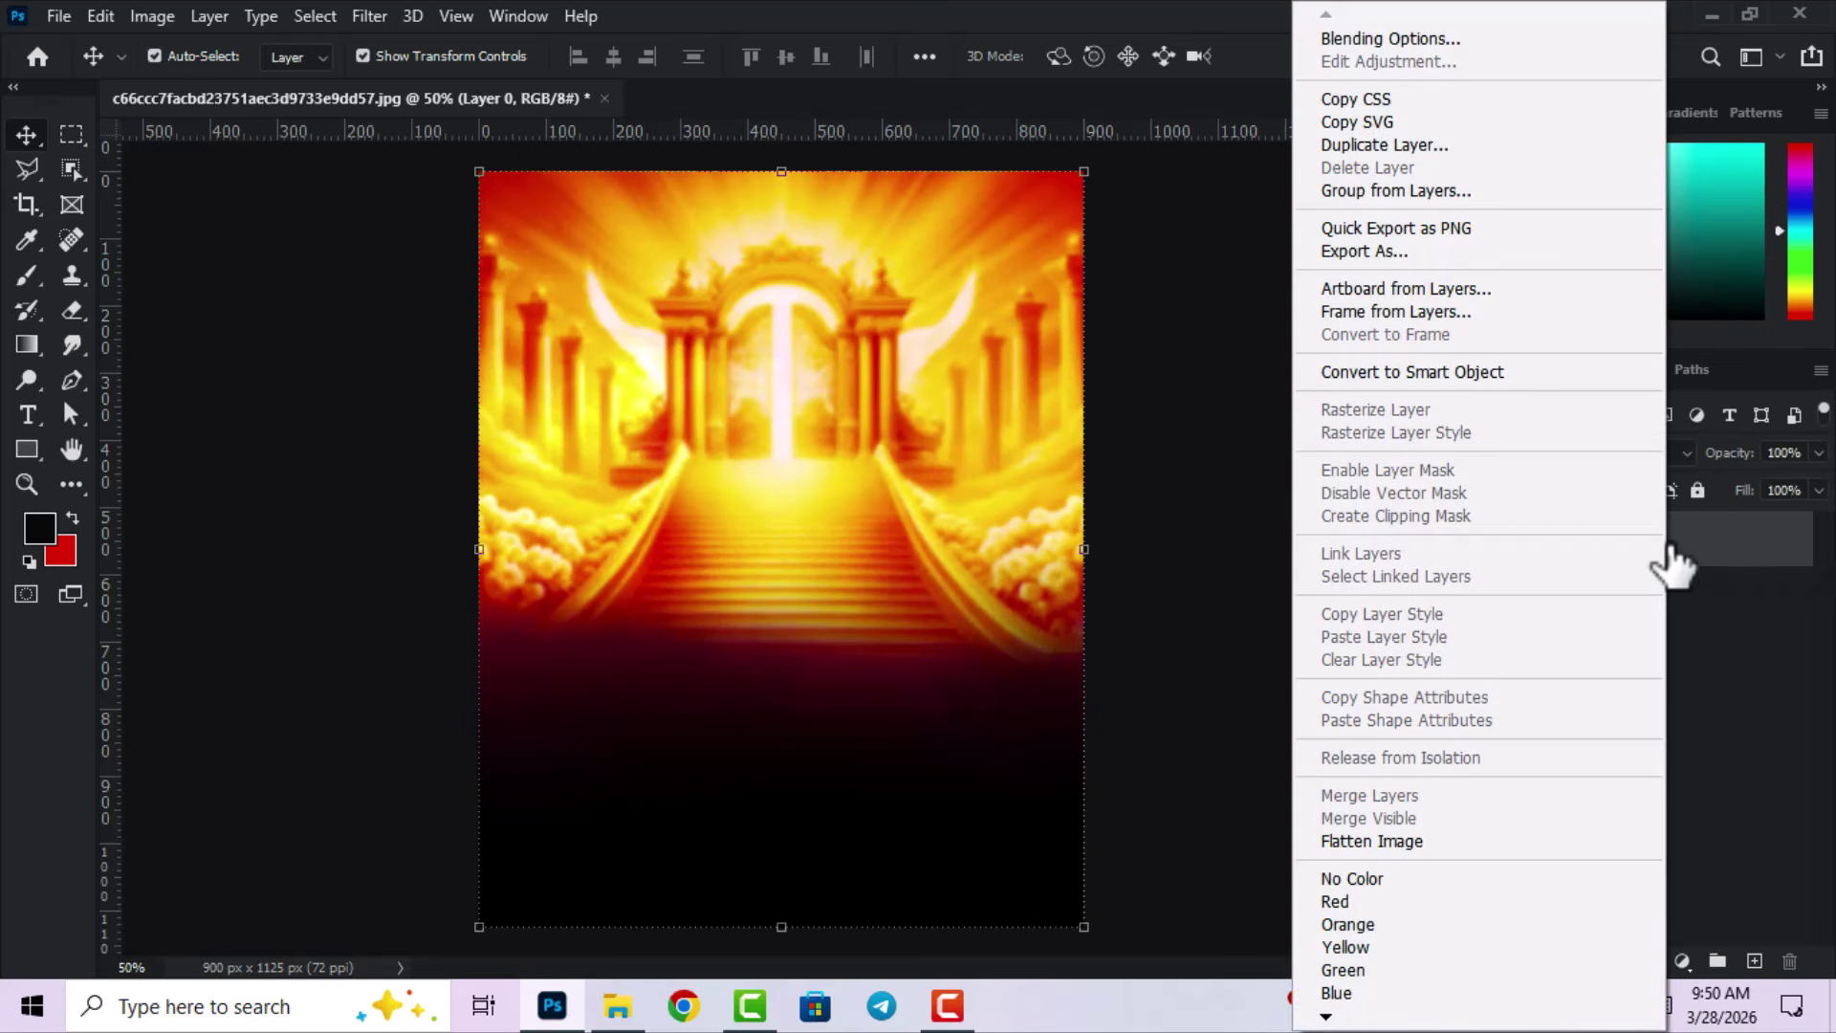
{"action": "left_click", "coordinate": [1489, 375]}
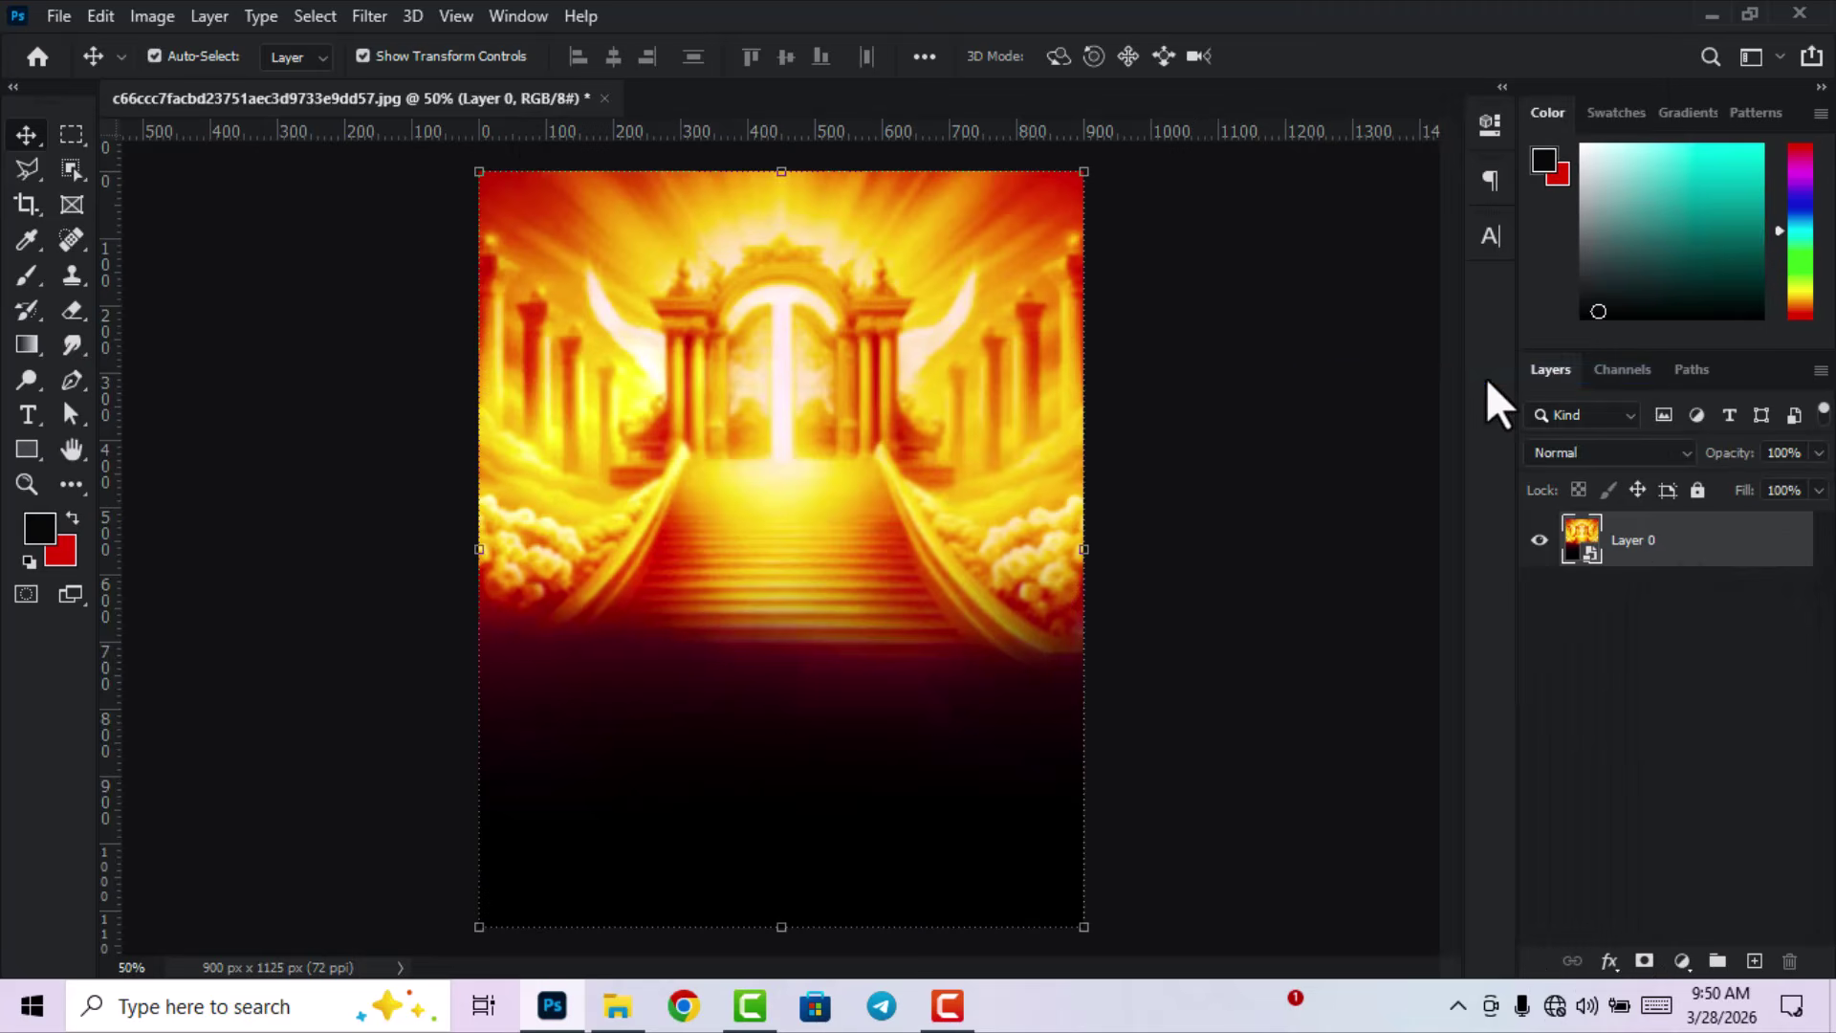
{"action": "left_click", "coordinate": [370, 16]}
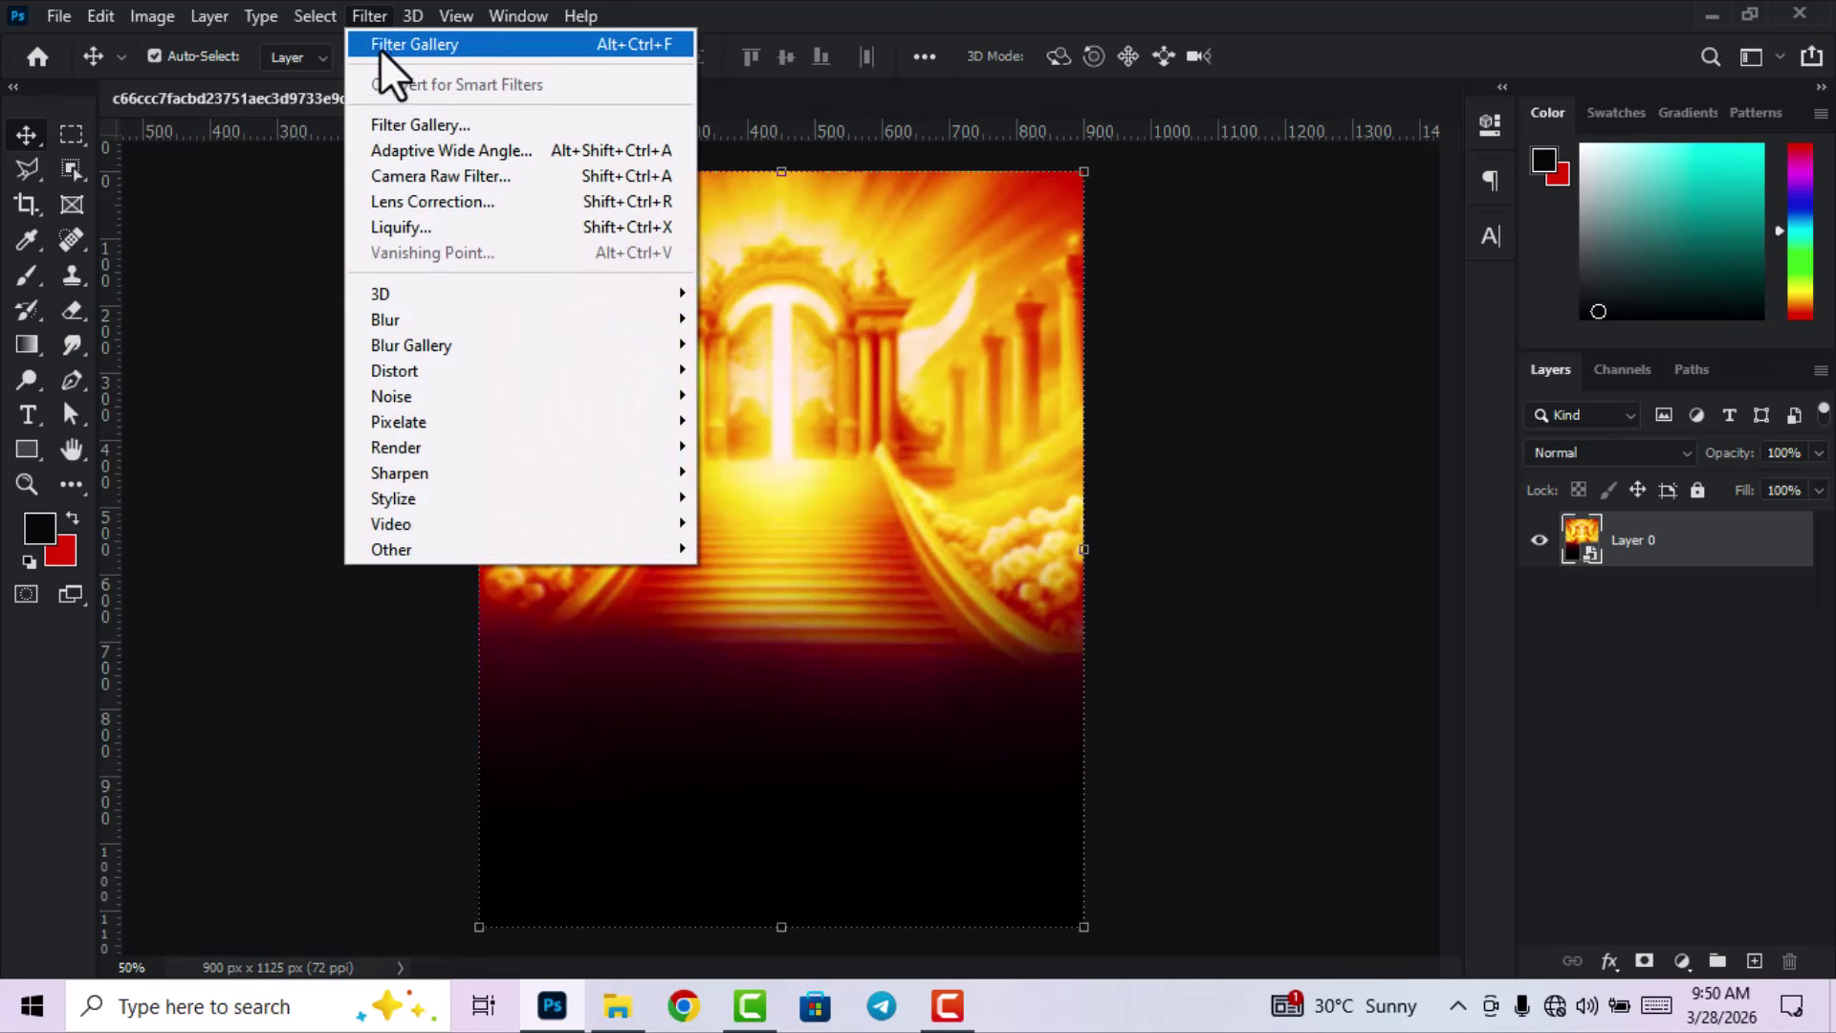
{"action": "left_click", "coordinate": [398, 129]}
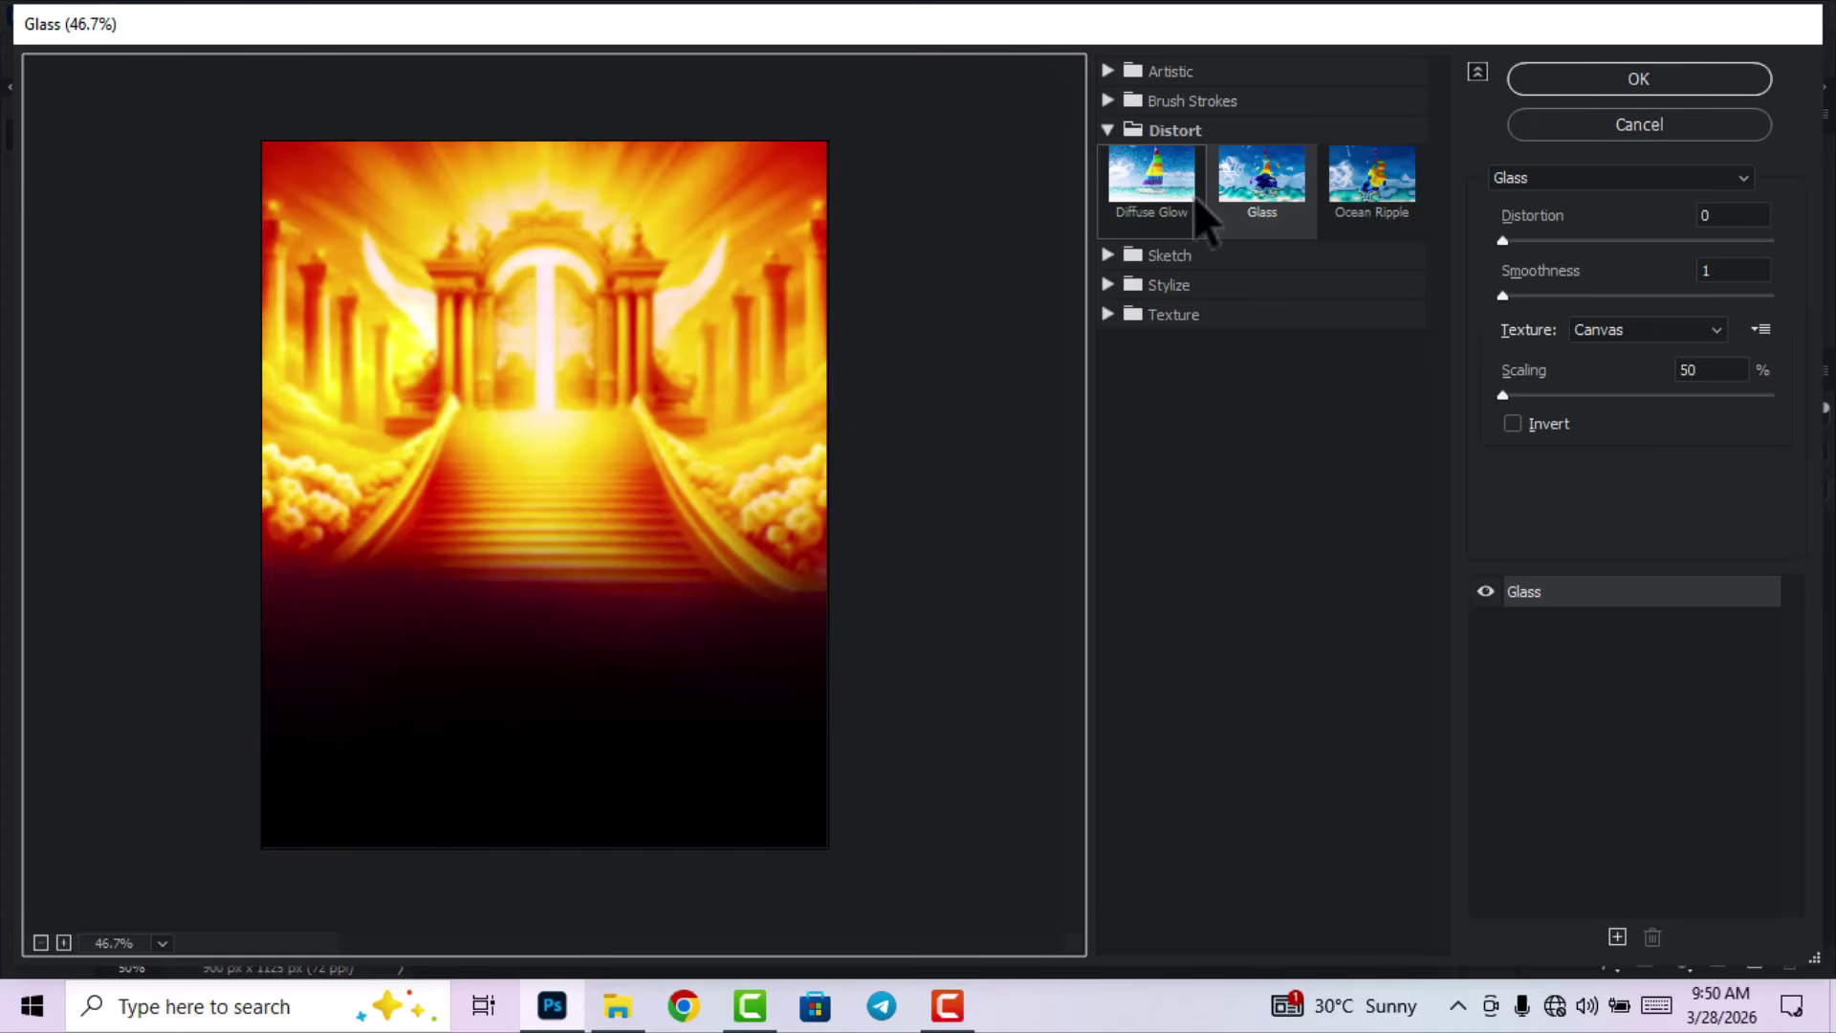
{"action": "left_click", "coordinate": [1264, 172]}
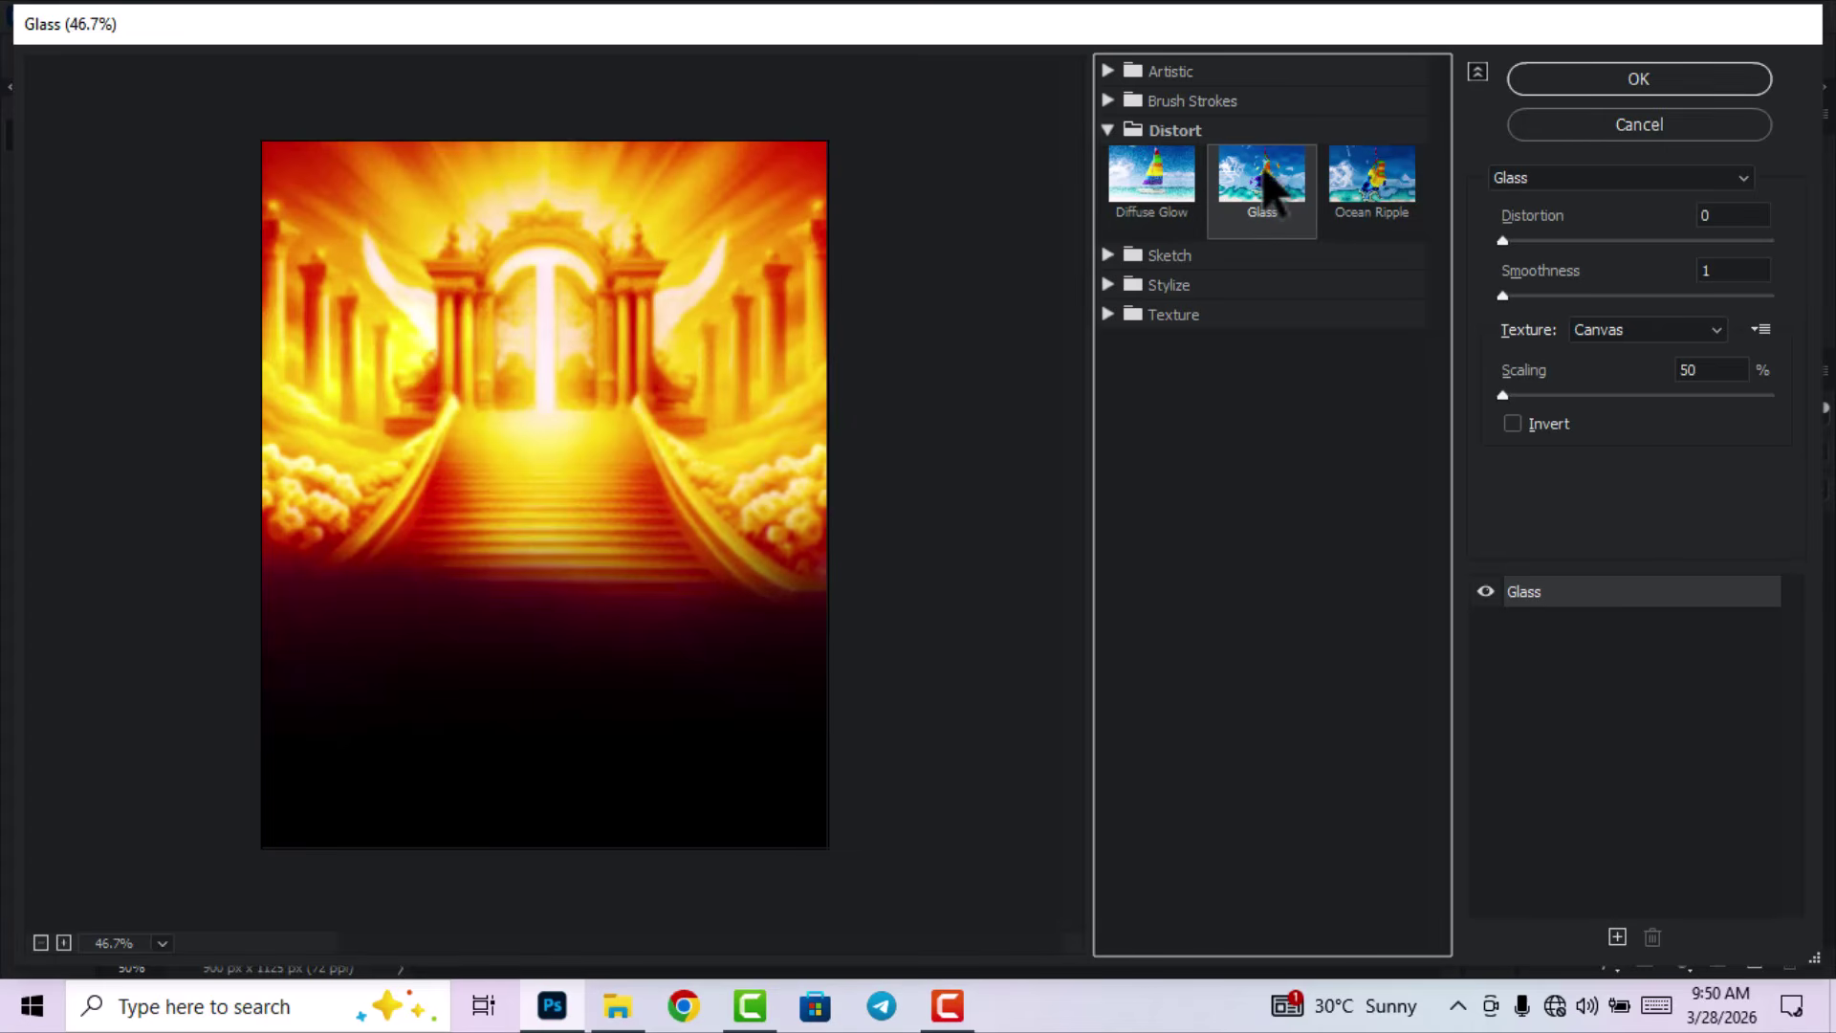
Set the Glass filter's Distortion to 13 and Smoothness to 2.
{"action": "left_click", "coordinate": [1721, 215]}
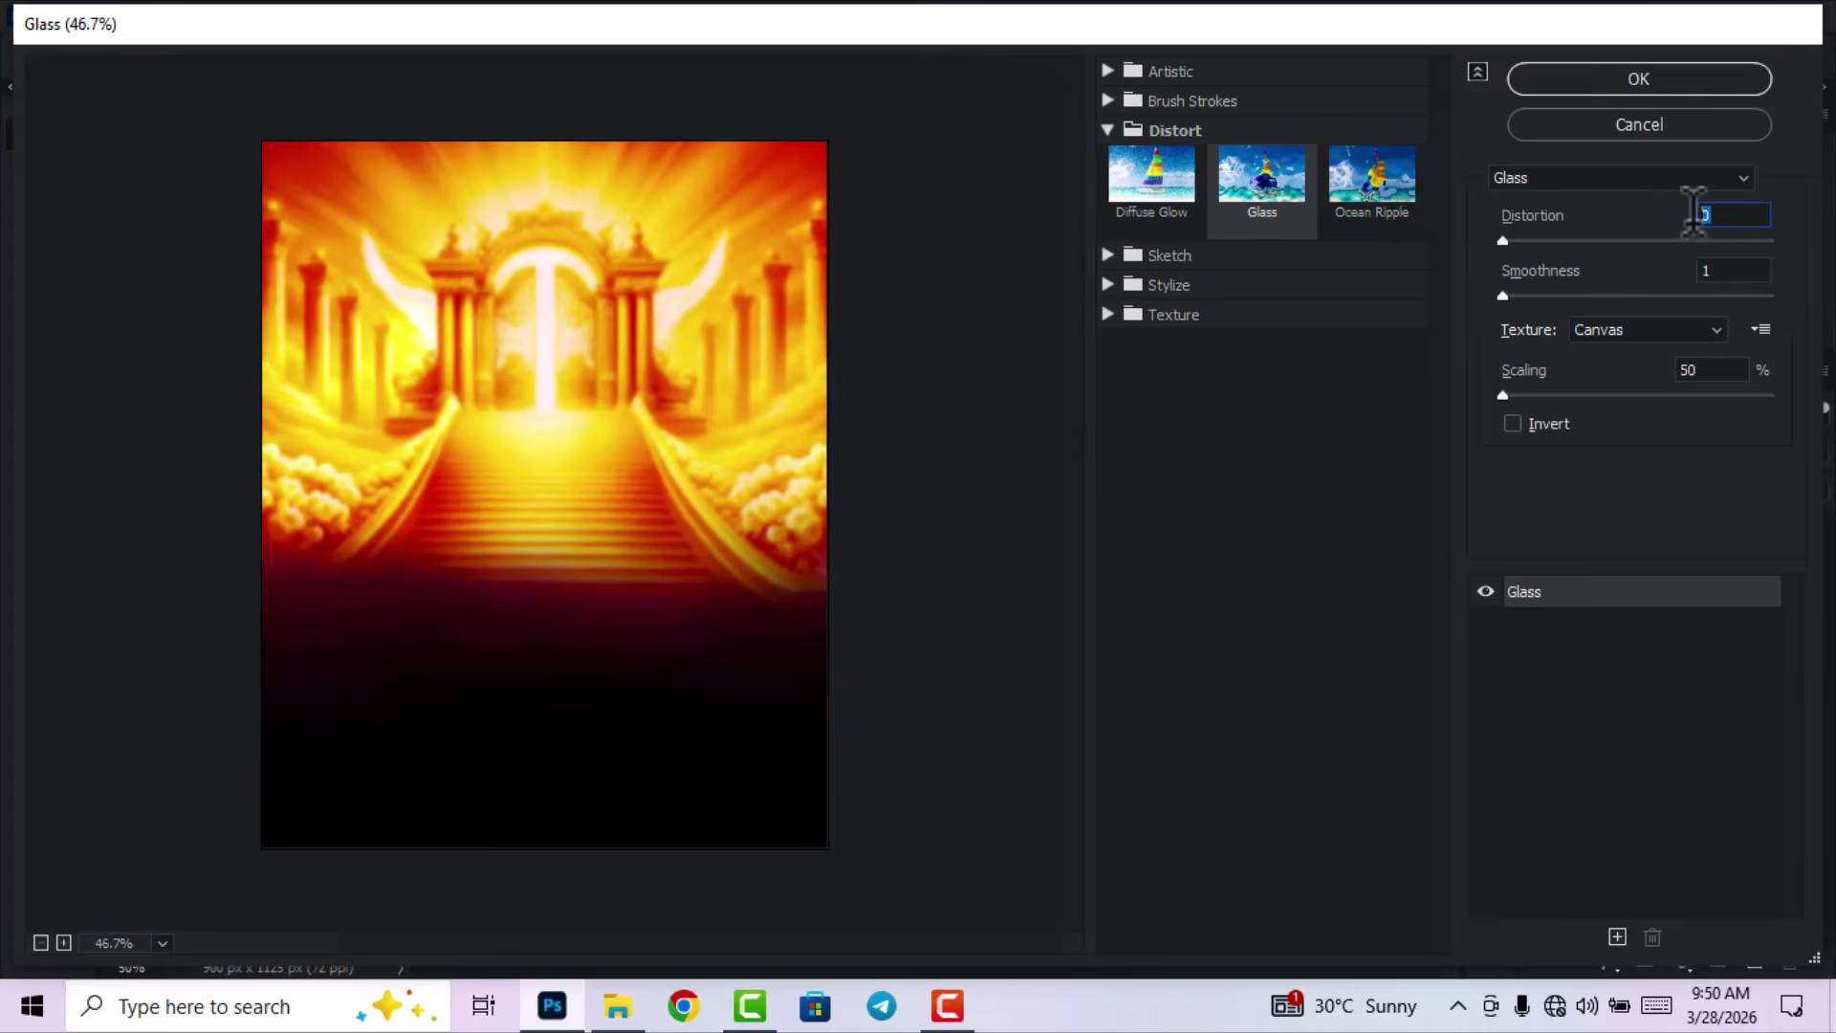
{"action": "type", "text": "13"}
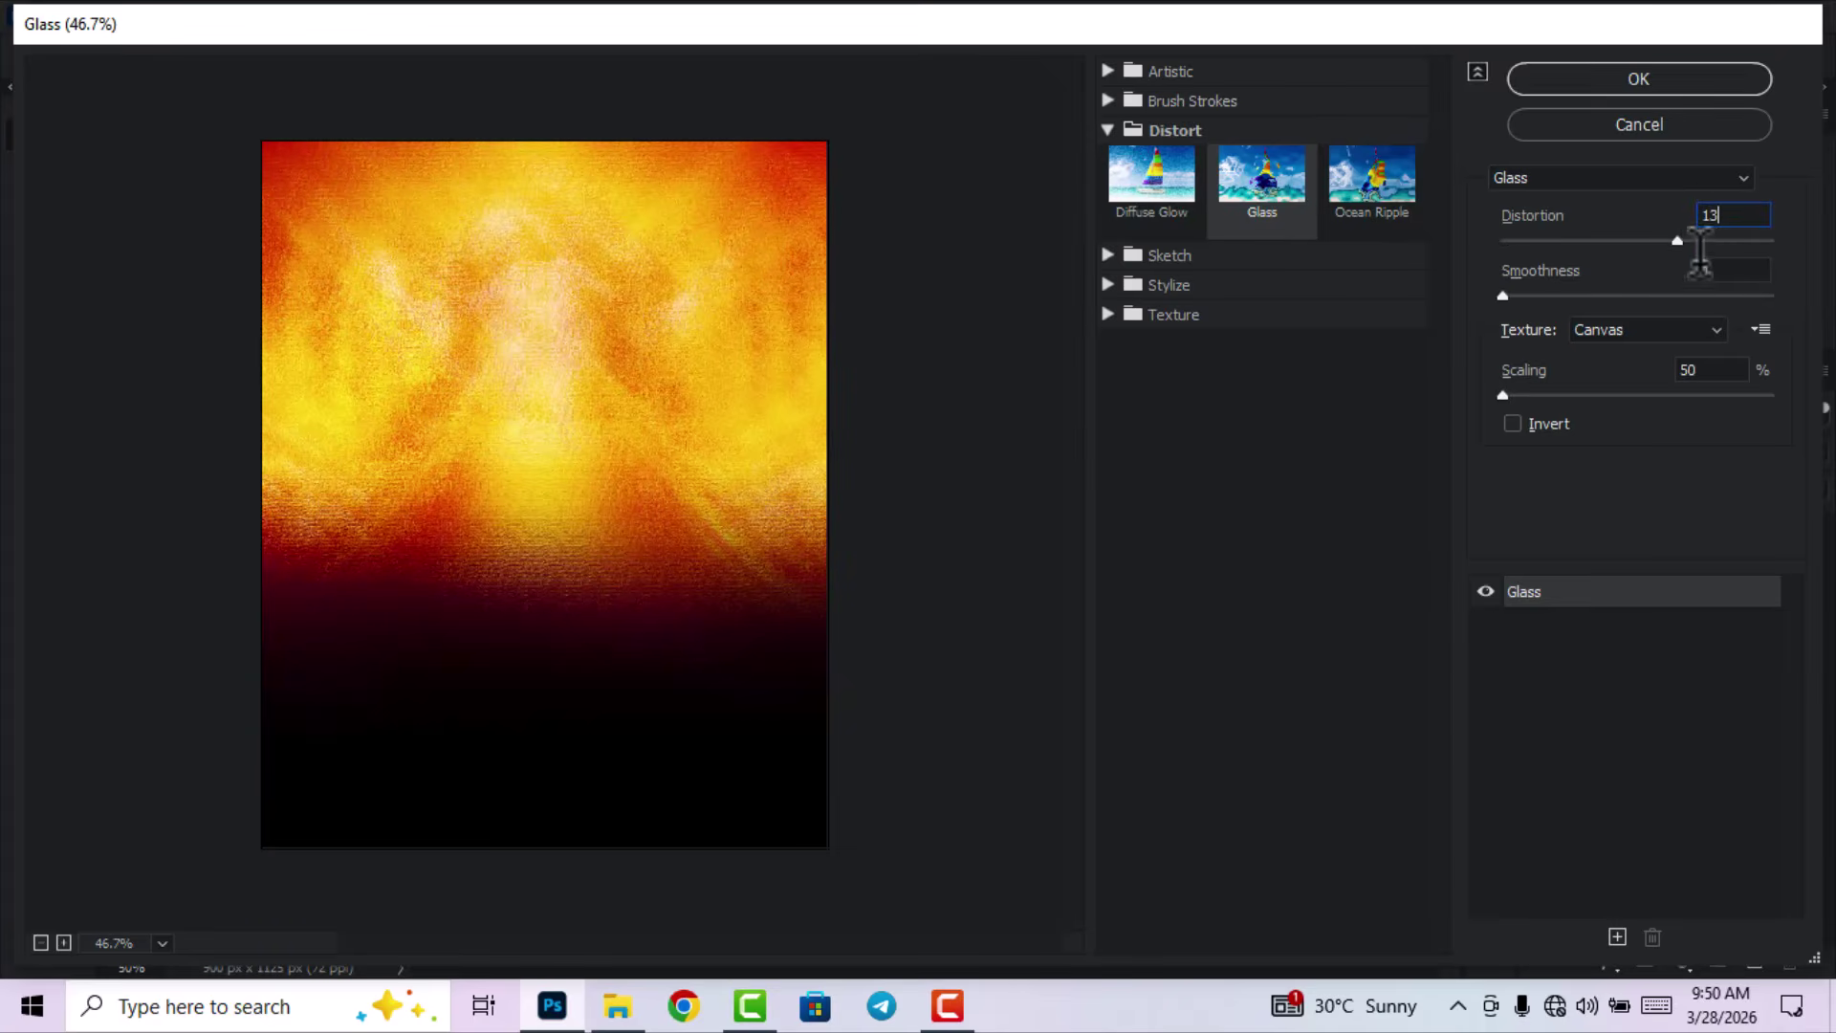
{"action": "left_click", "coordinate": [1721, 270]}
{"action": "type", "text": "2"}
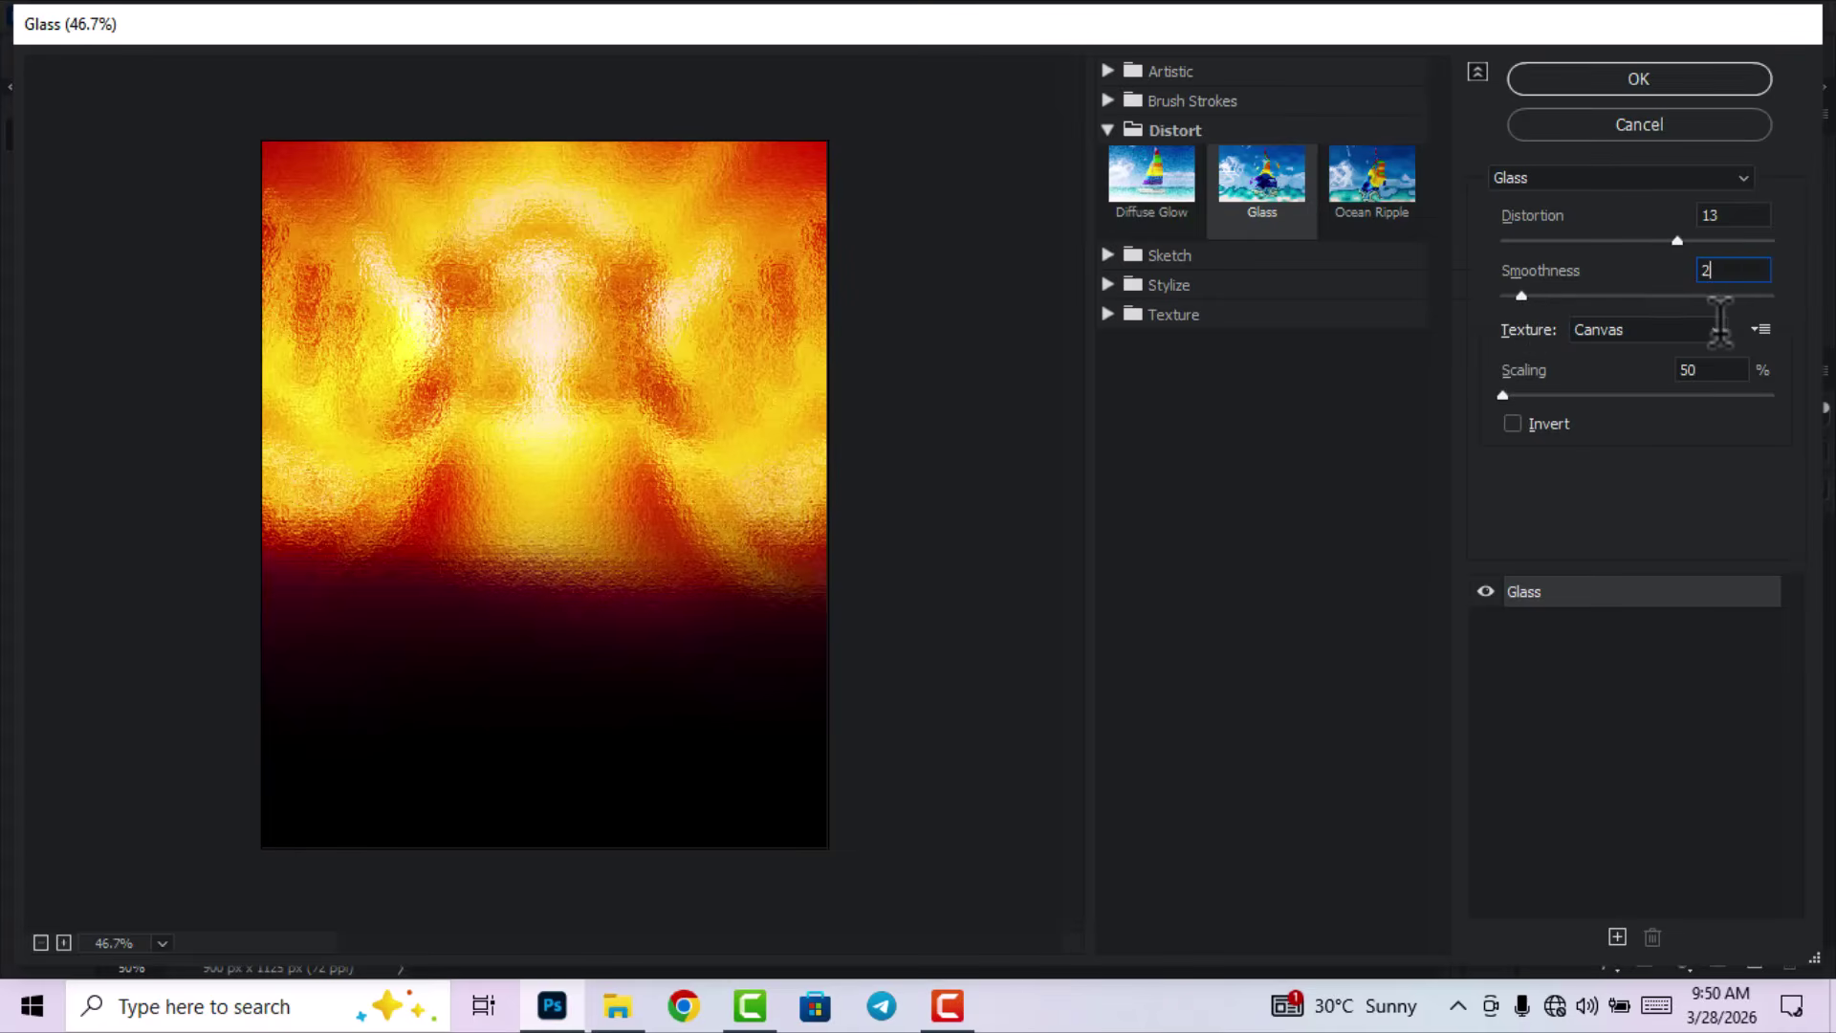
Set the Glass filter's texture to Blocks with Scaling 99% and apply the filter to the golden gate layer.
{"action": "left_click", "coordinate": [1718, 325]}
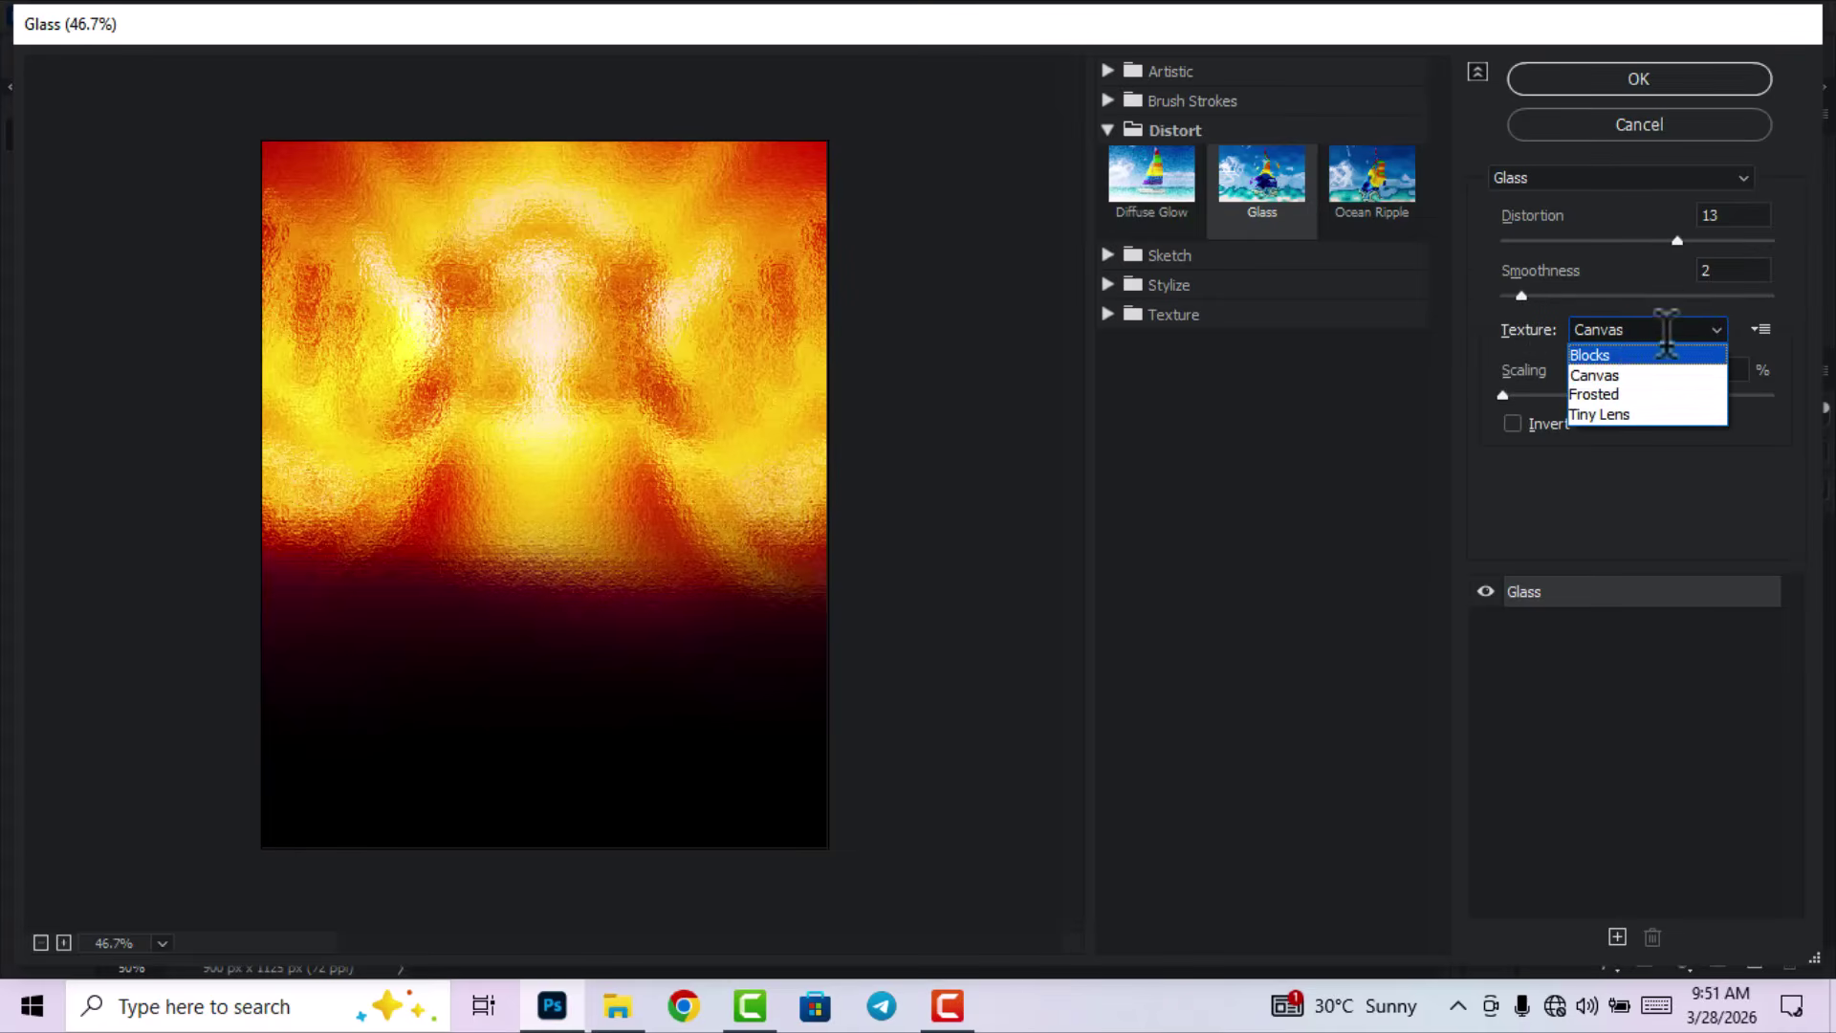
{"action": "left_click", "coordinate": [1626, 352]}
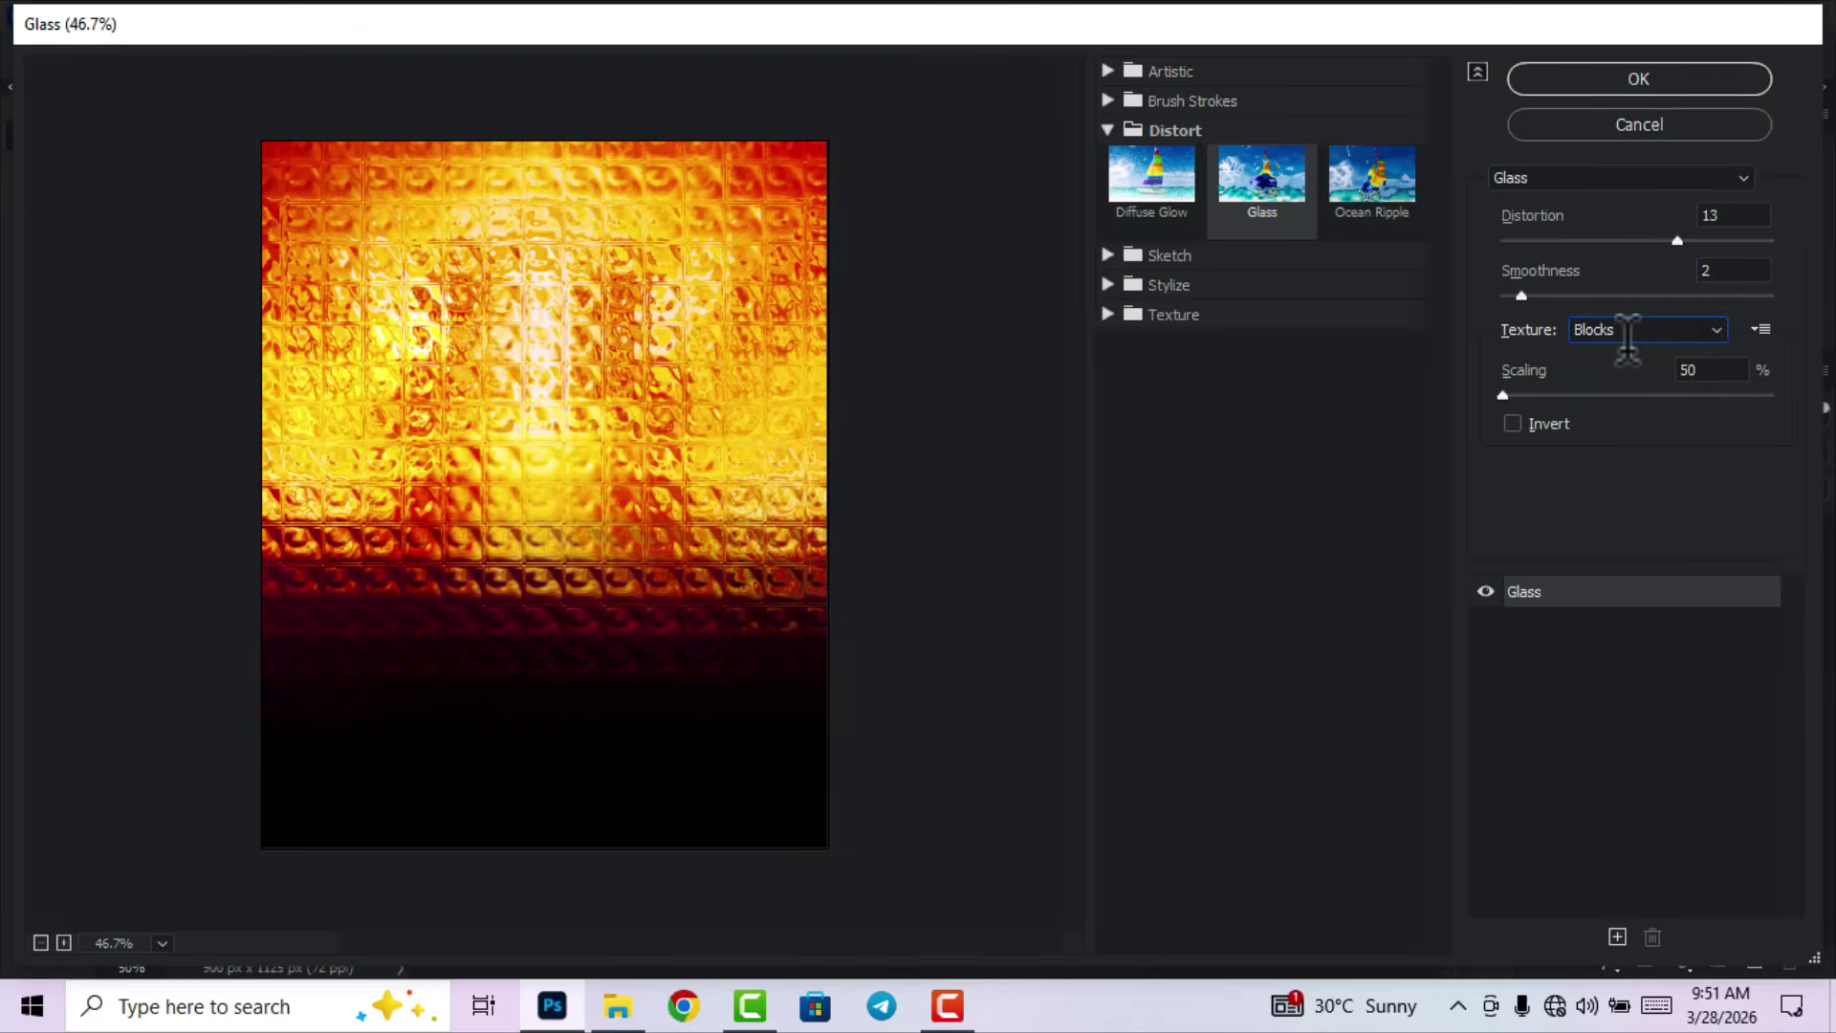
{"action": "left_click", "coordinate": [1701, 371]}
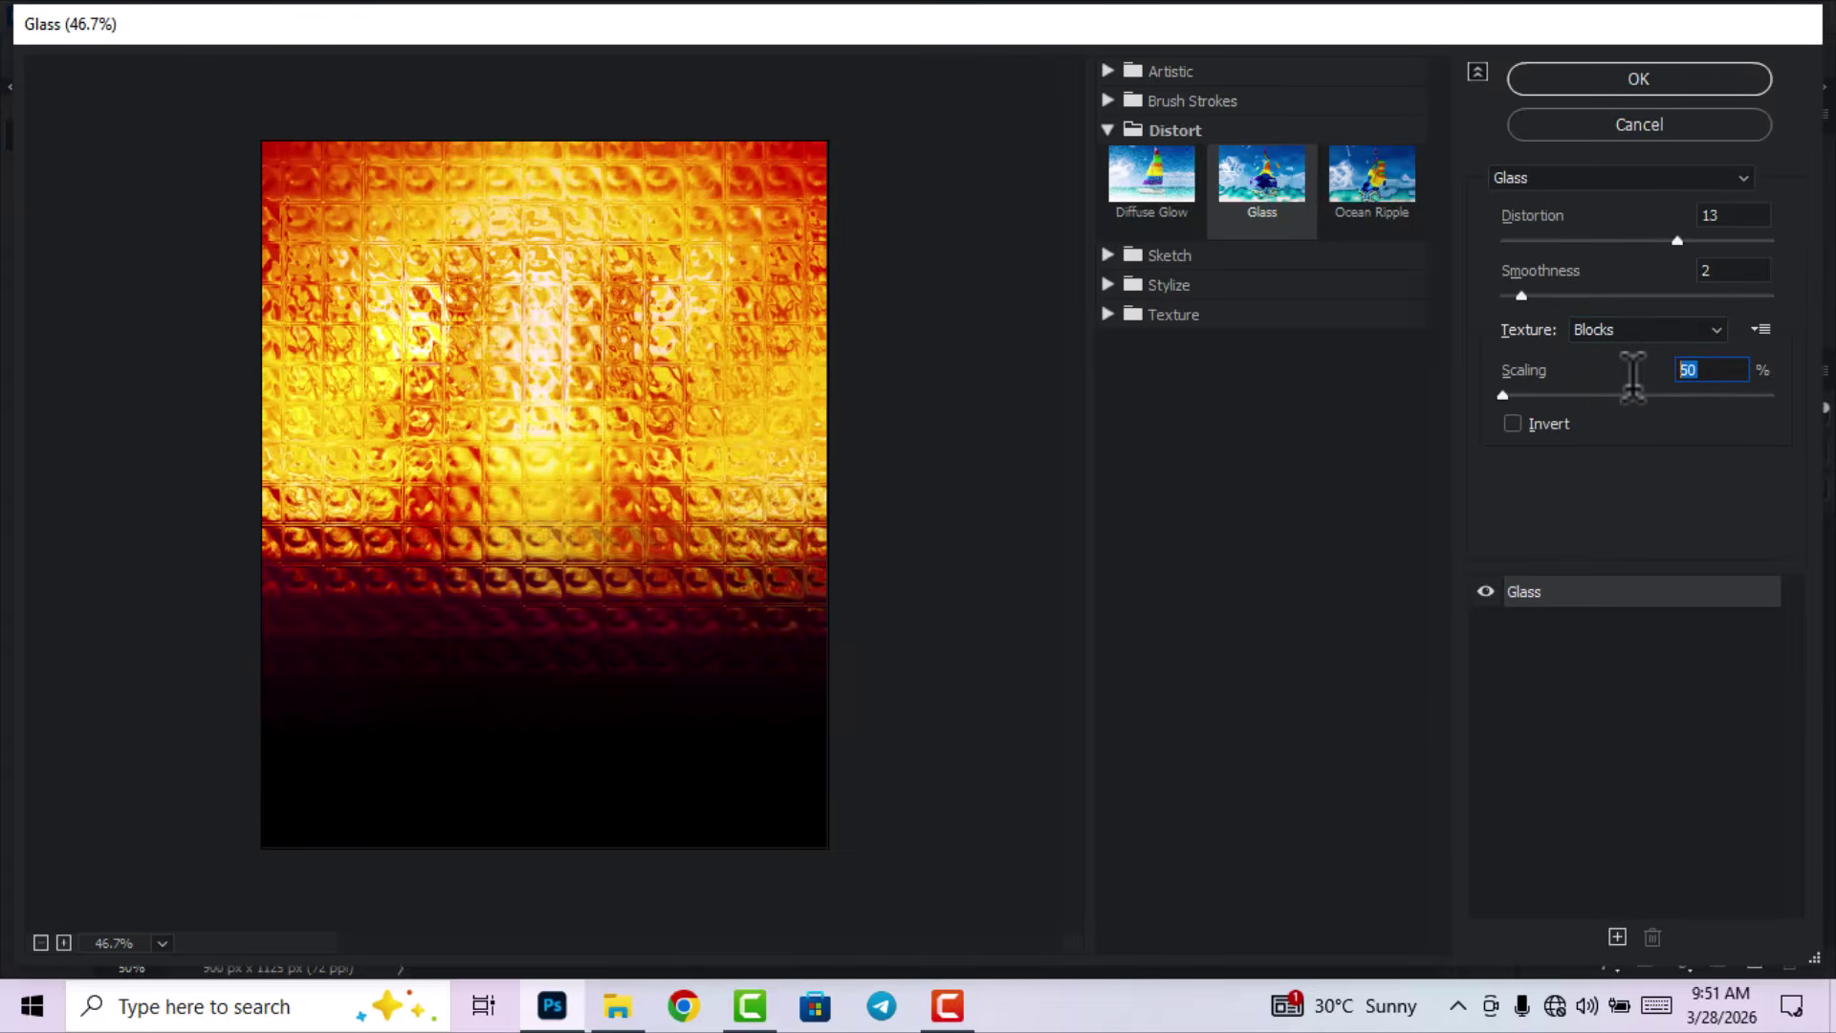
{"action": "type", "text": "99"}
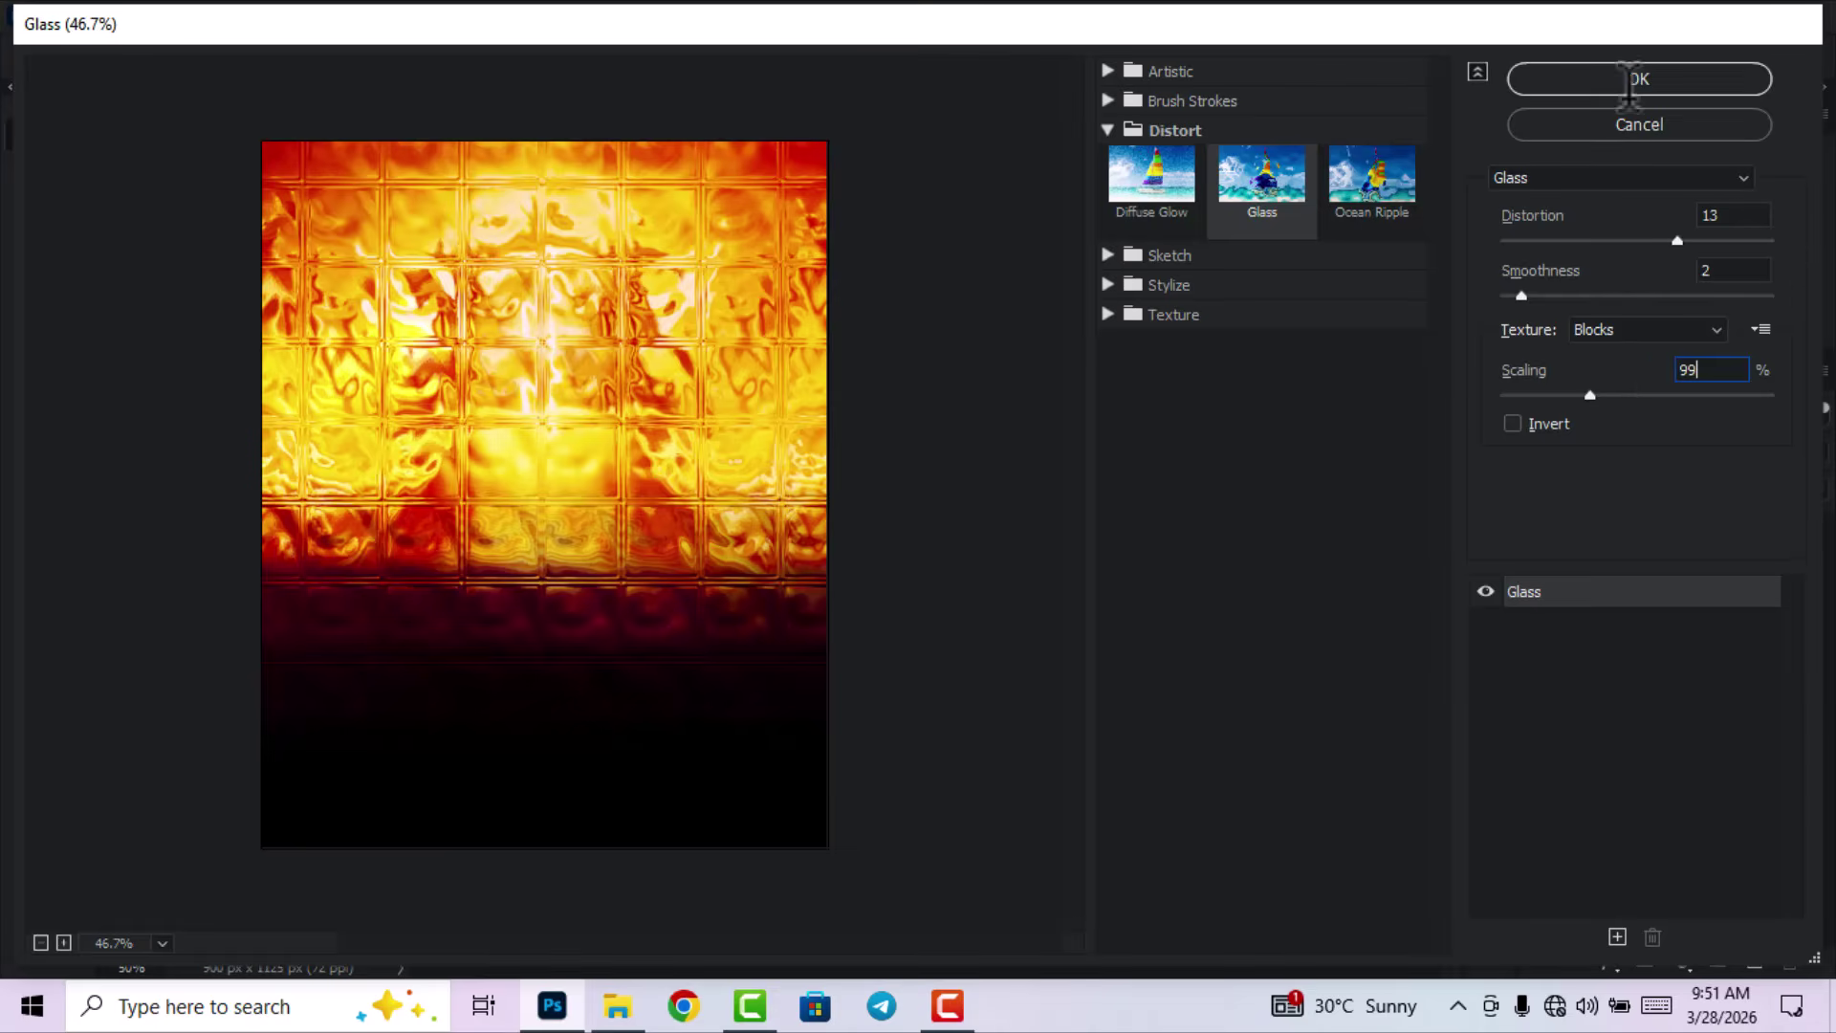
{"action": "left_click", "coordinate": [1632, 75]}
{"action": "left_click", "coordinate": [1188, 486]}
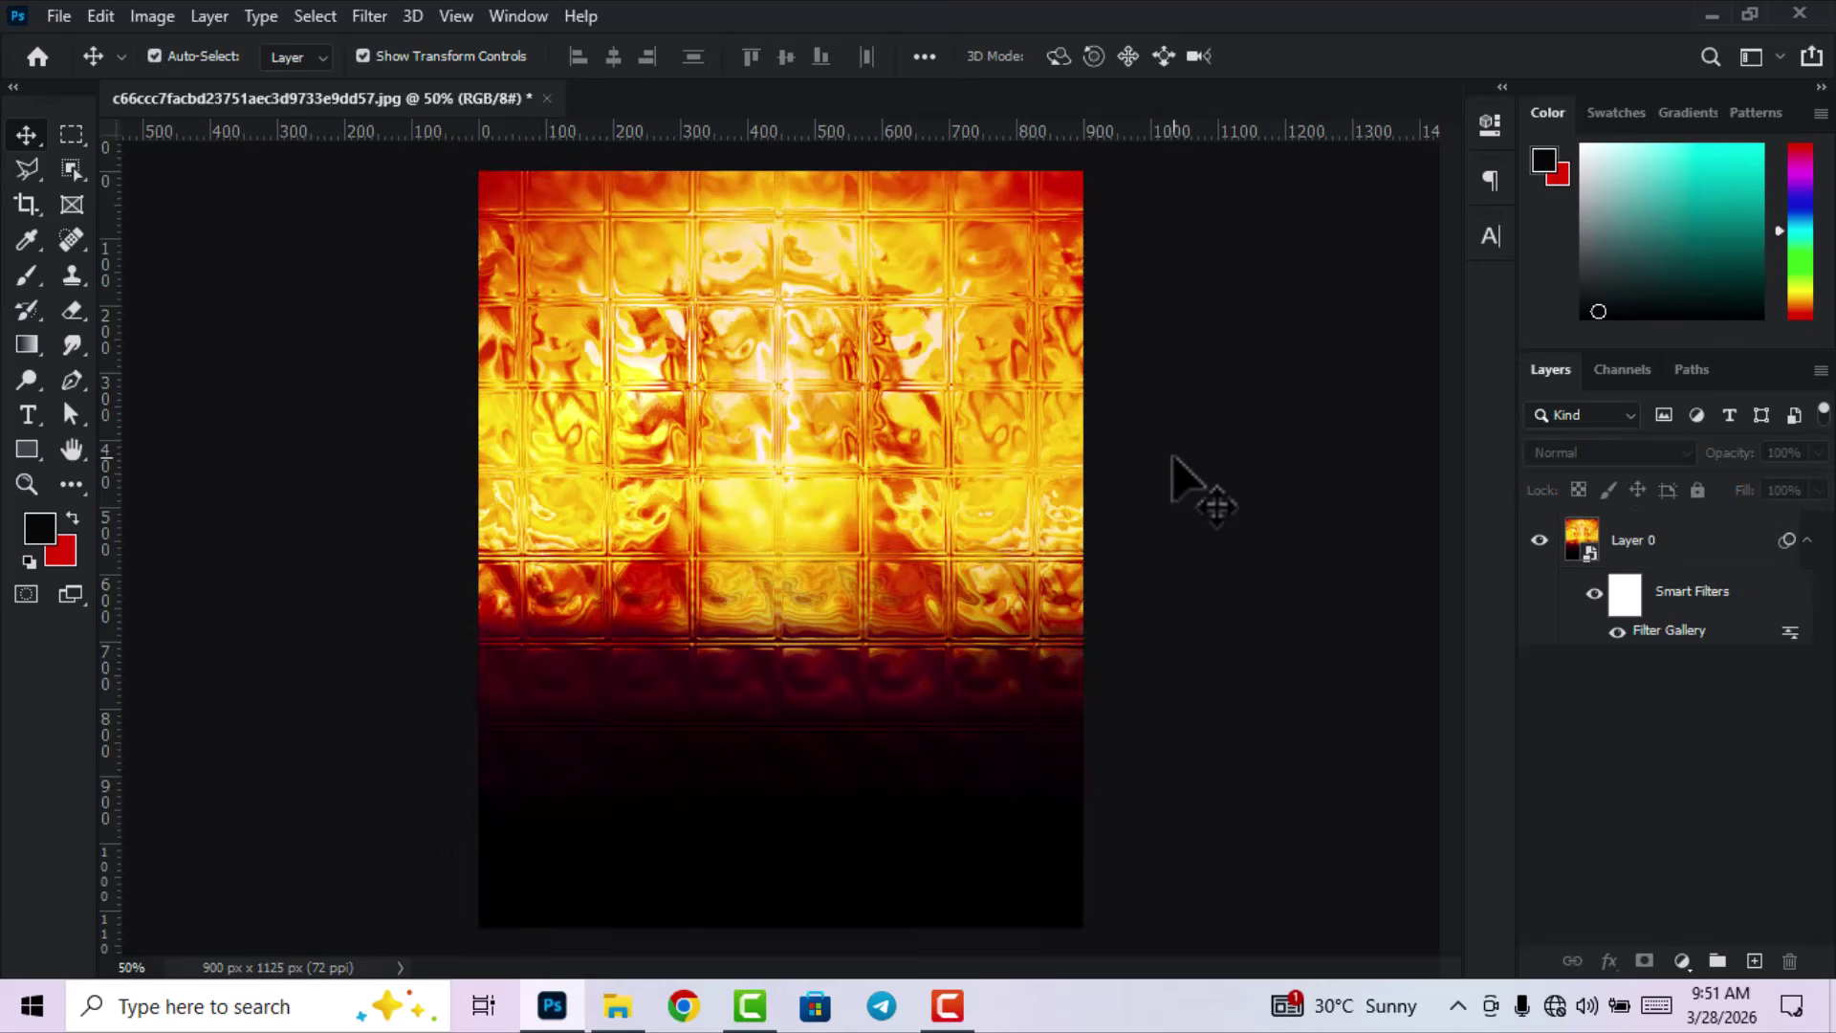
{"action": "scroll", "coordinate": [1195, 536], "scroll_direction": "down", "scroll_amount": 3}
{"action": "scroll", "coordinate": [1080, 765], "scroll_direction": "up", "scroll_amount": 1}
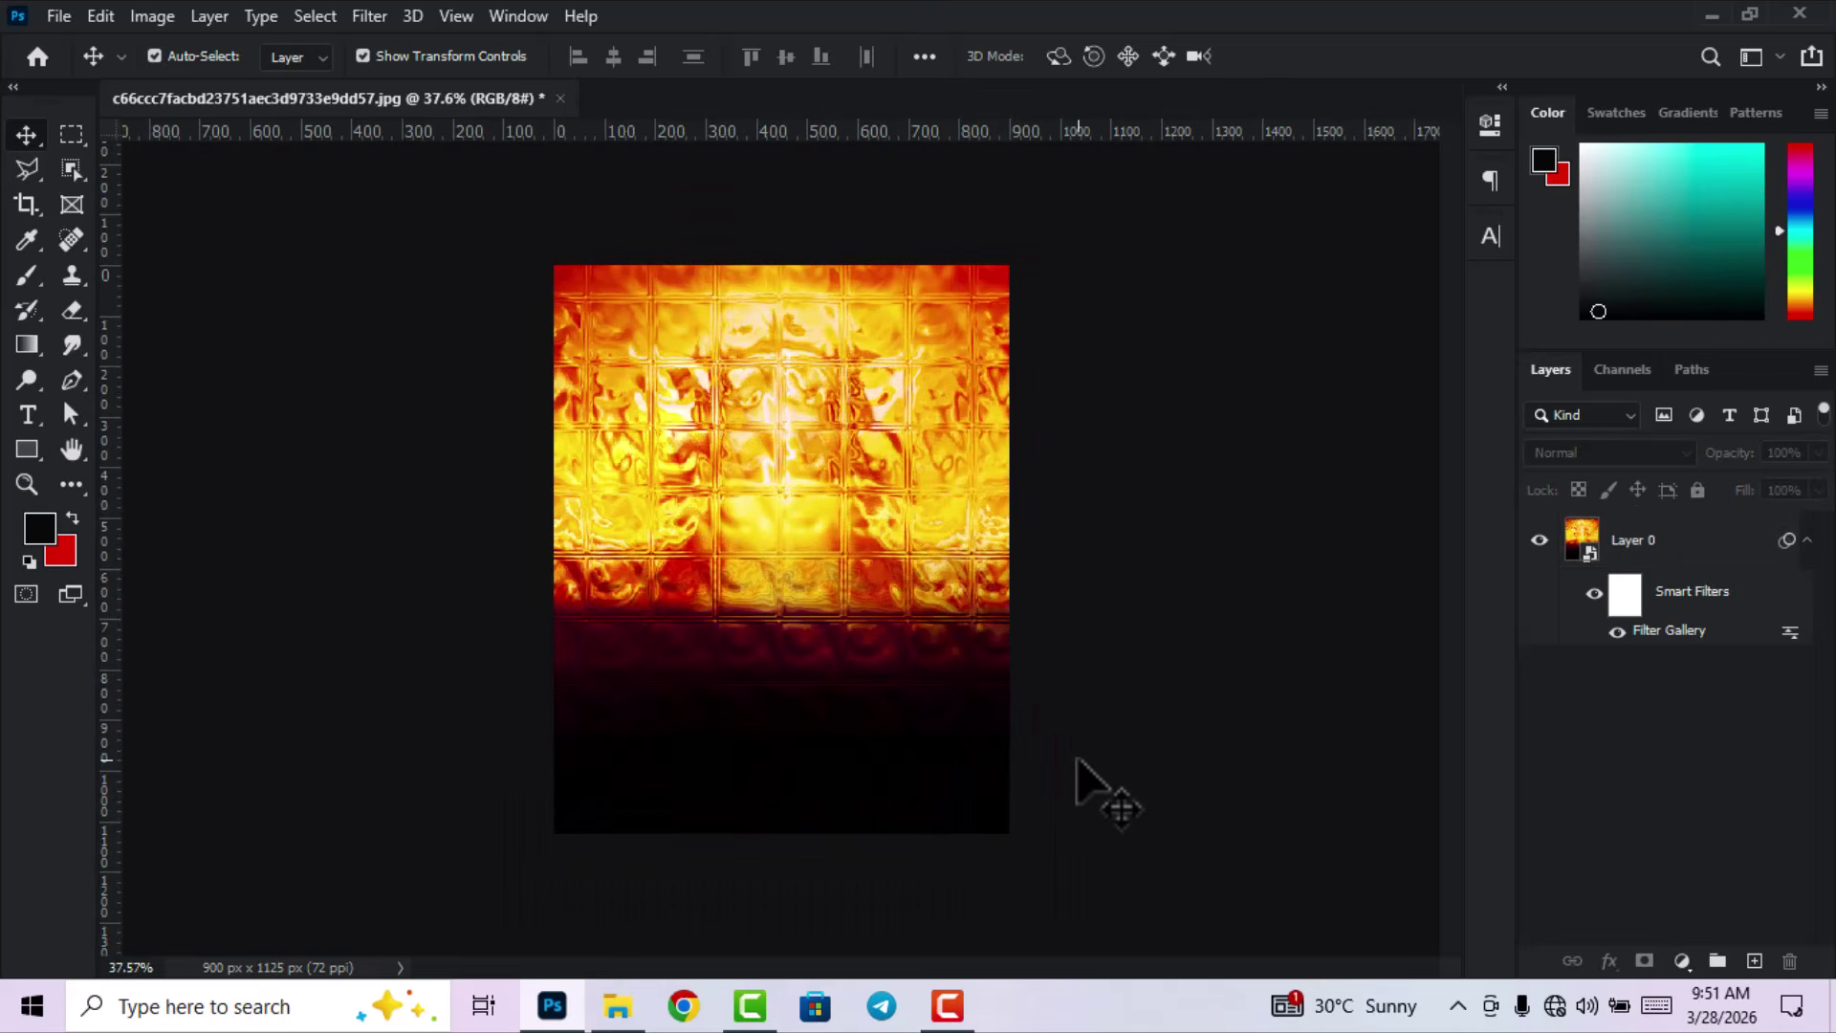